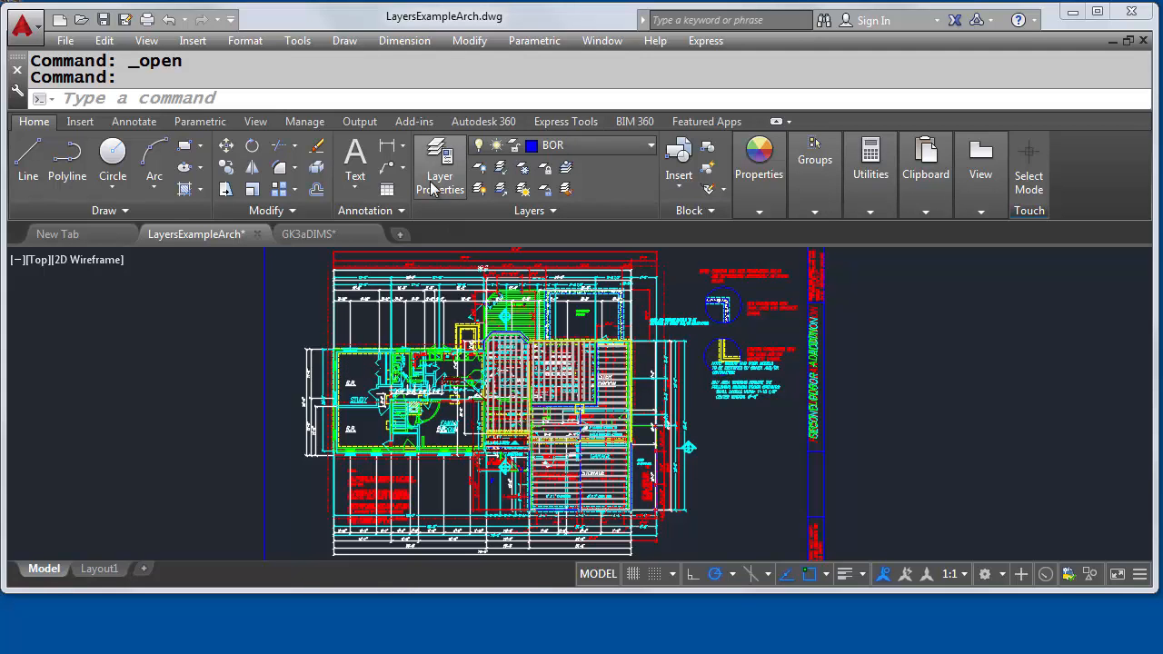
Step: Examine the architectural drawing's layers in the layer list and in the layer properties manager
left_click(620, 145)
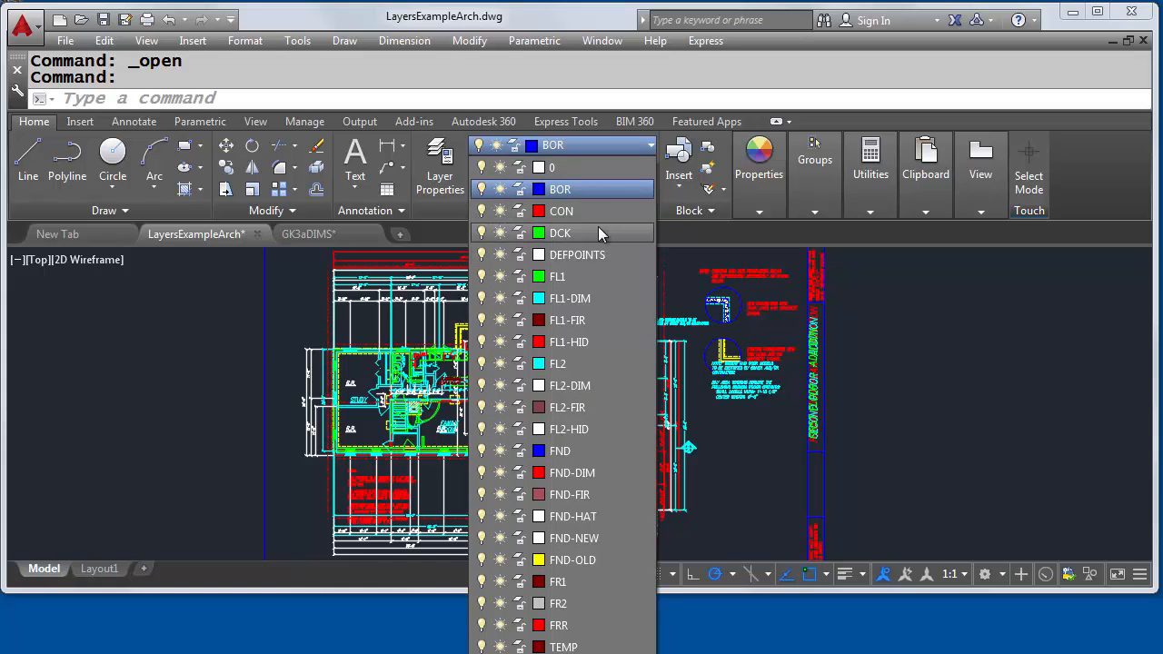
left_click(586, 142)
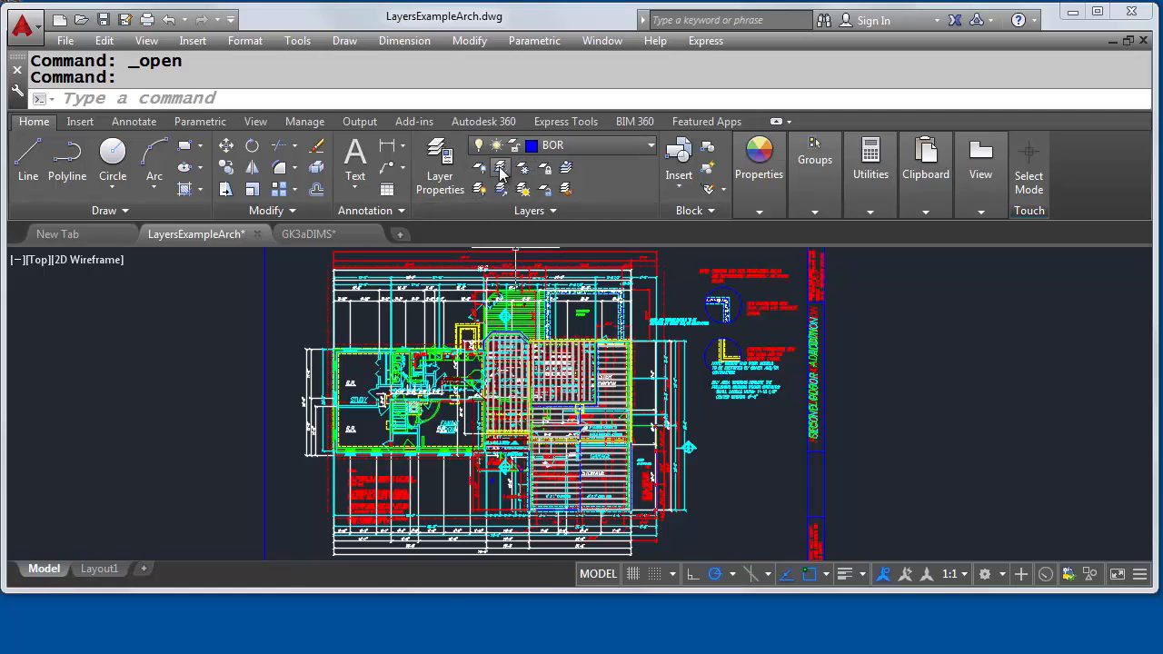
left_click(429, 168)
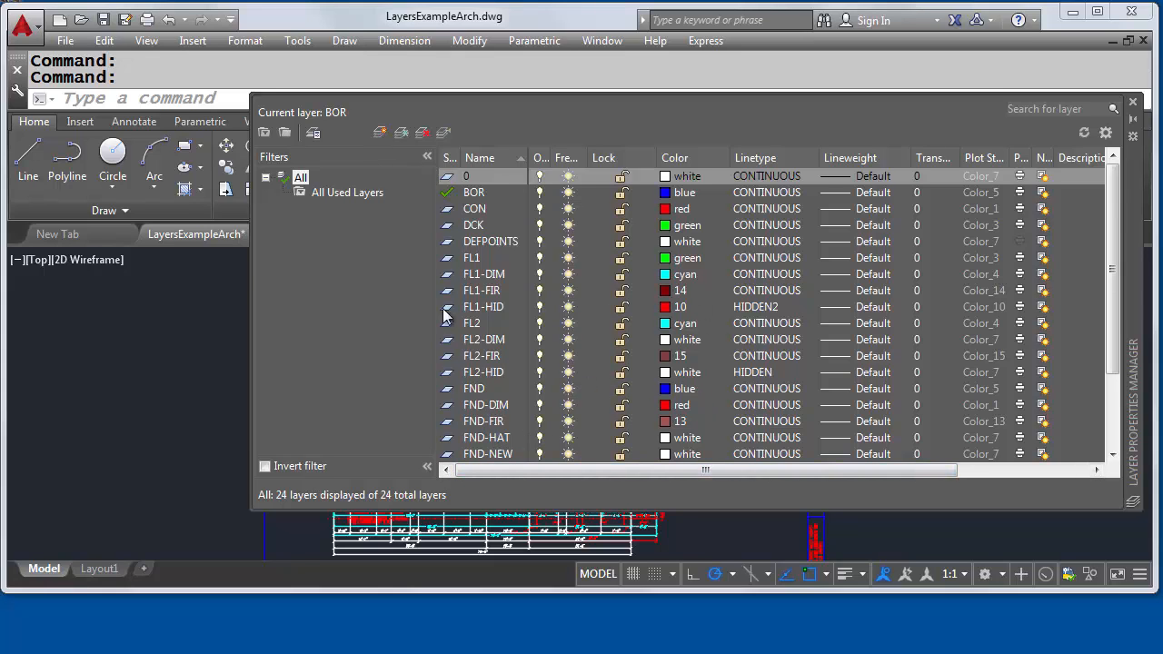
left_click(1133, 104)
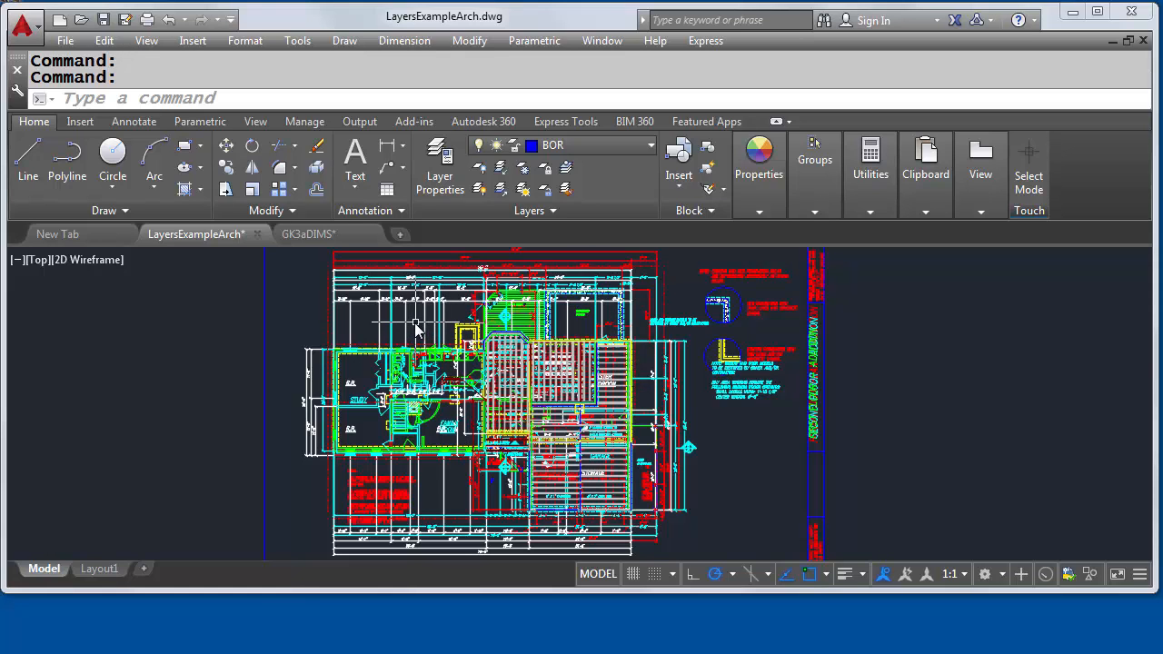
Step: Turn off all layers from FL2 through FRR in the layer properties manager and widen its On column
left_click(440, 165)
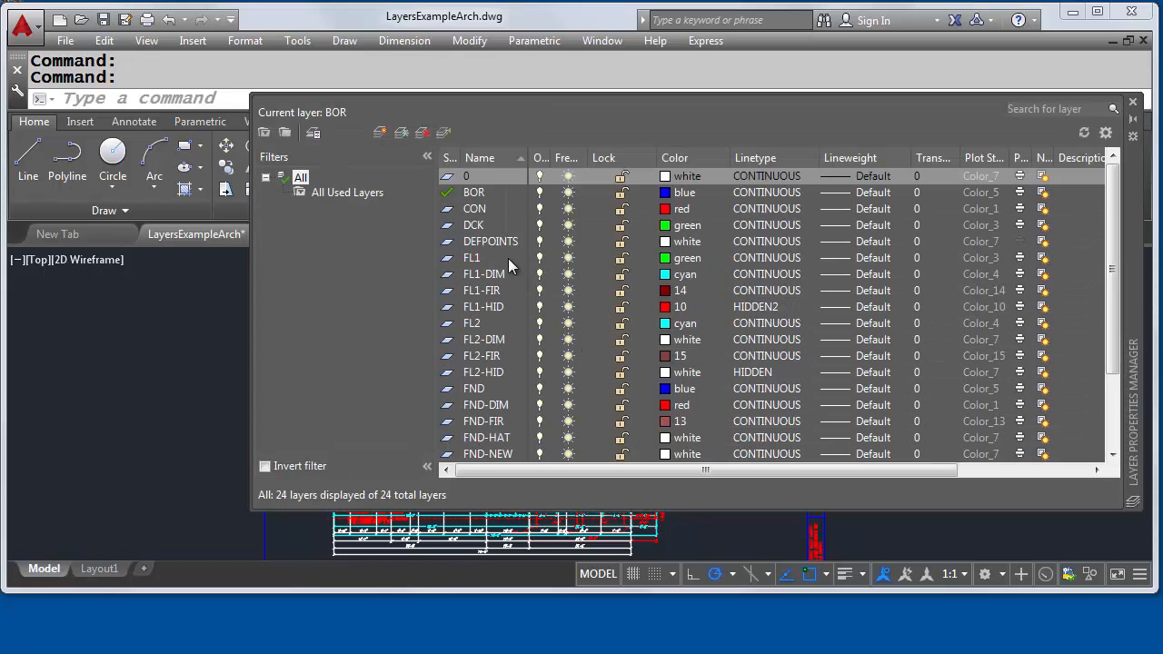
left_click(498, 258)
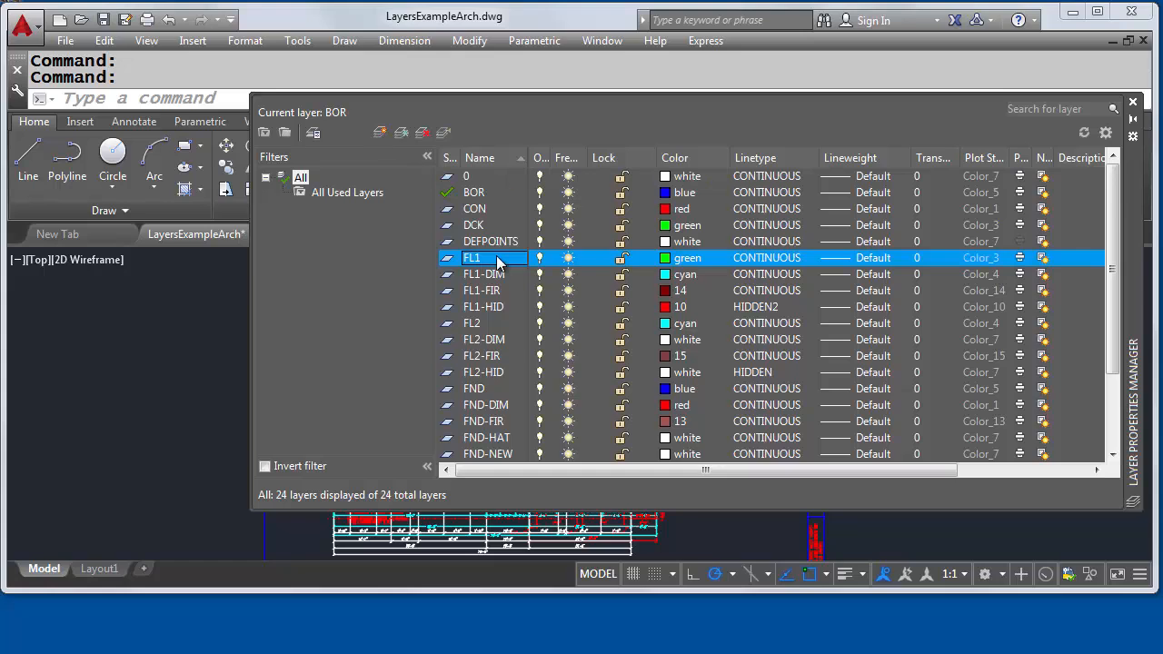
left_click(494, 322)
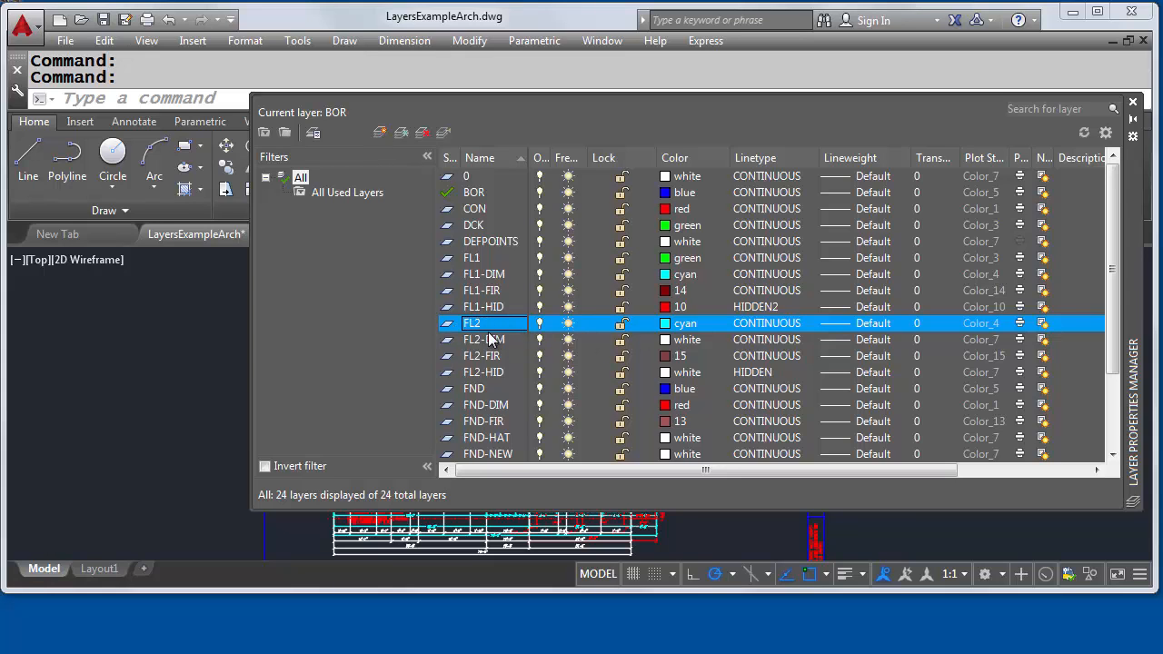
scroll(1112, 359, "down", 2)
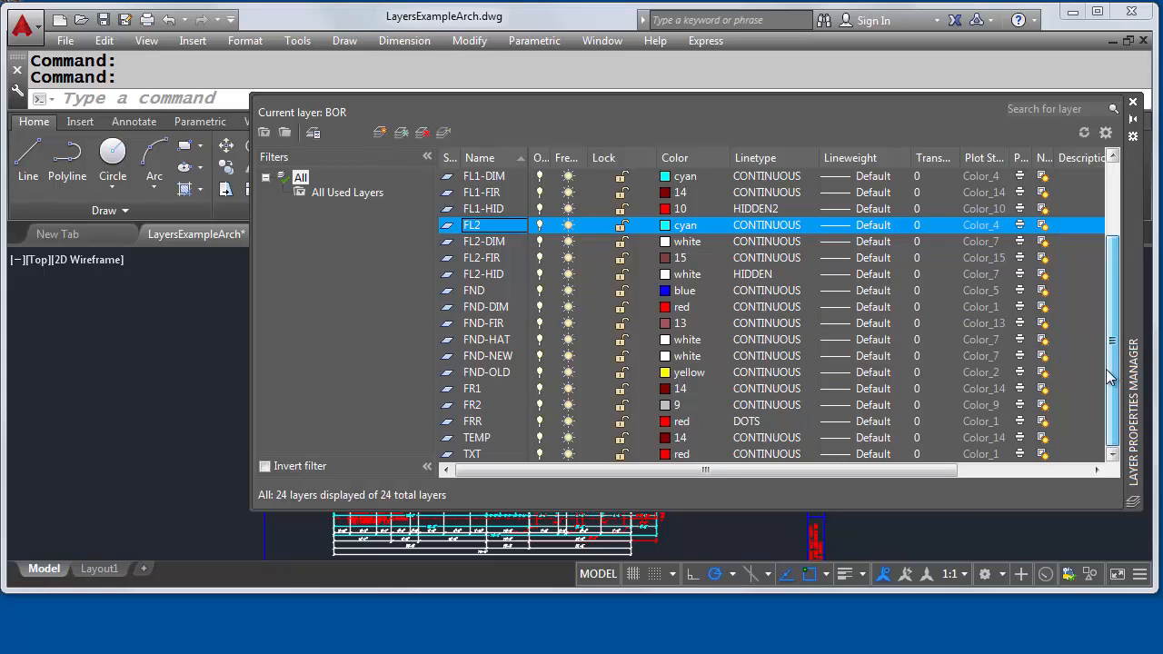
left_click(488, 419, "shift")
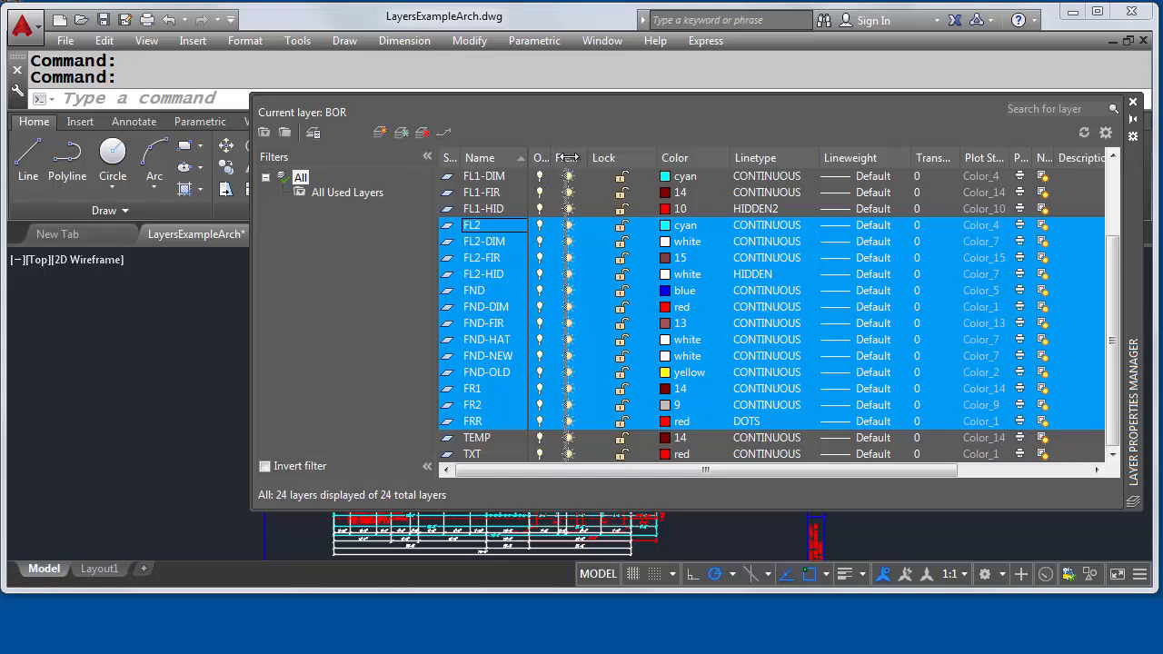
left_click_drag(548, 157, 565, 157)
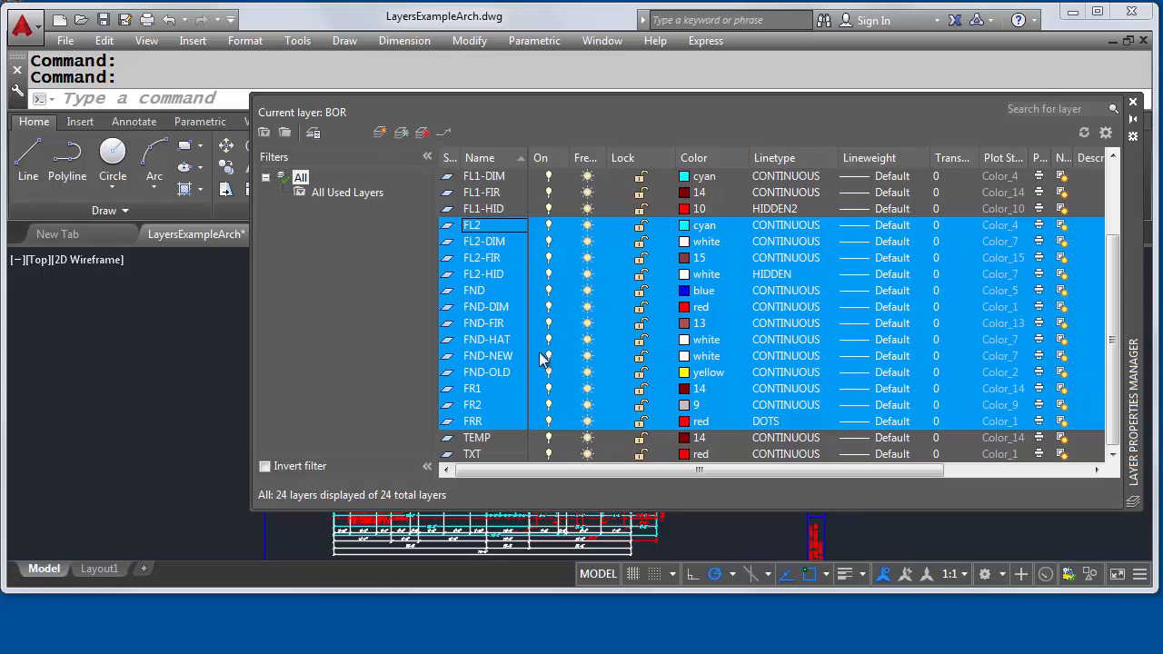
left_click(549, 405)
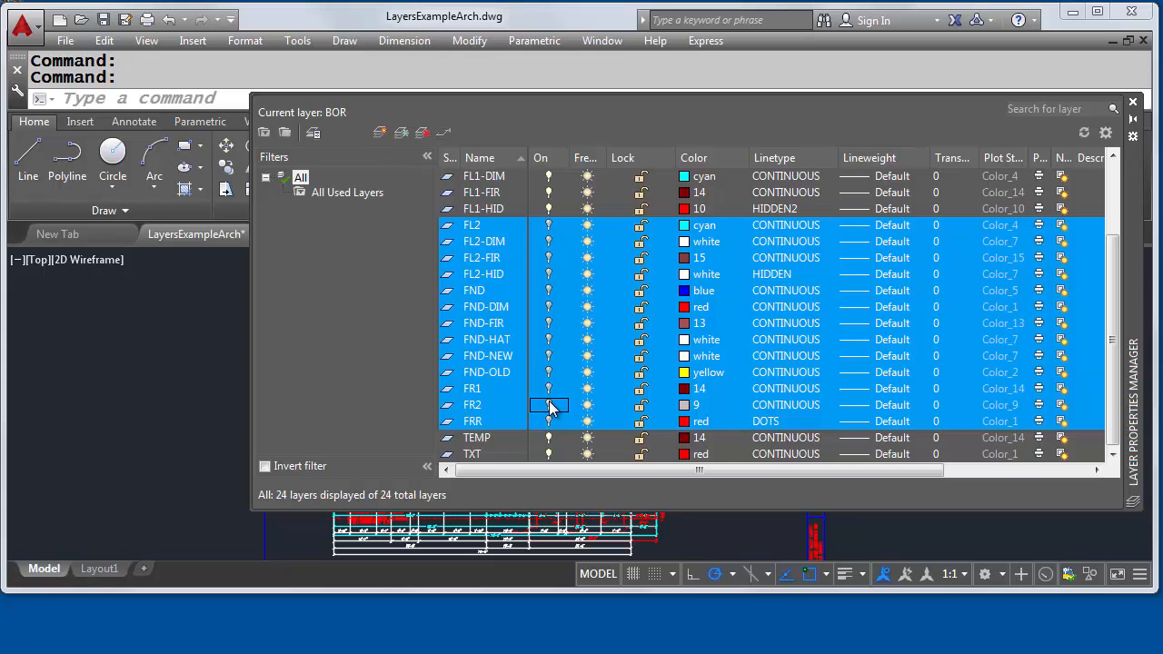
left_click(1133, 102)
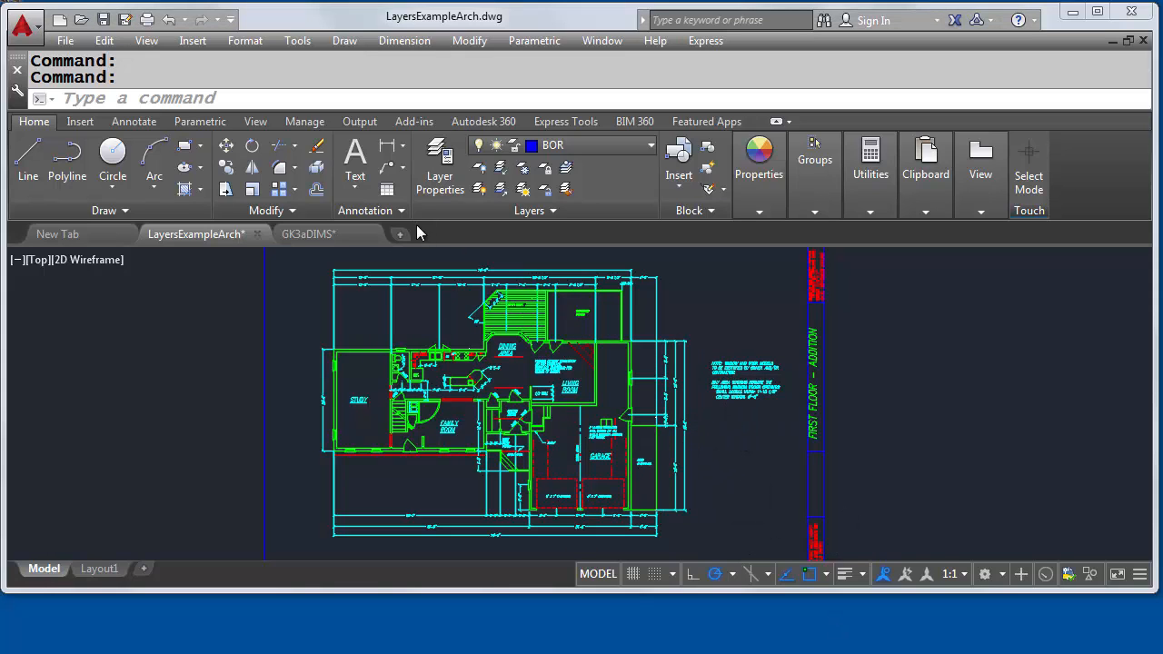
Step: Freeze layer FL2 in the layer properties manager and widen the Freeze column
left_click(440, 173)
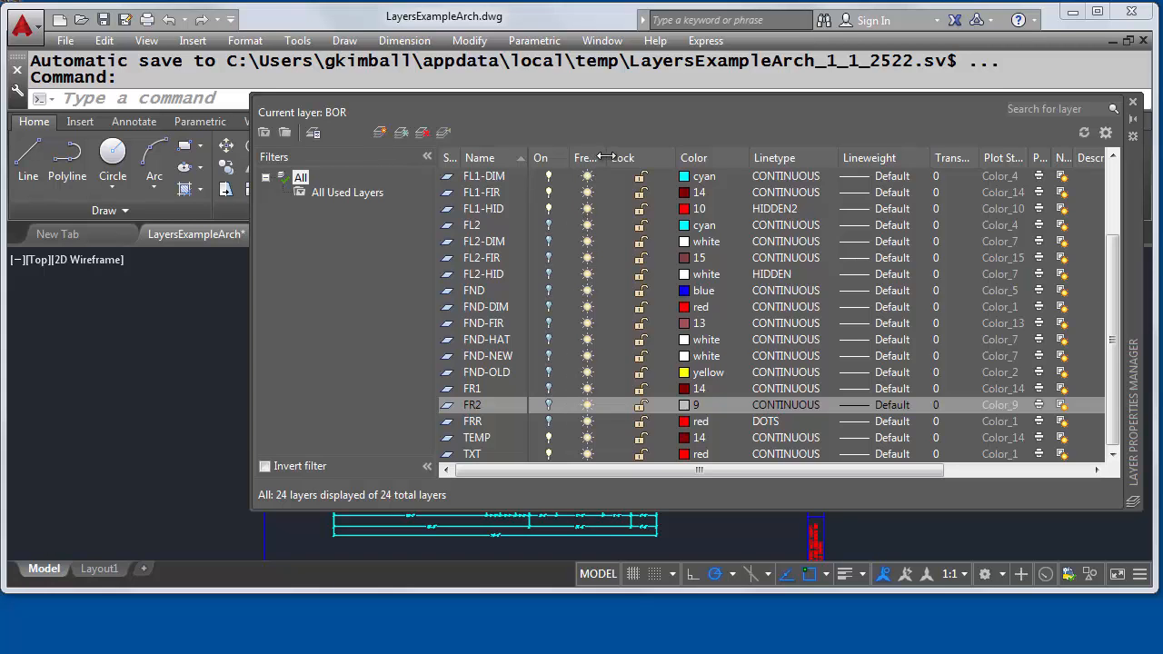
left_click_drag(606, 158, 645, 158)
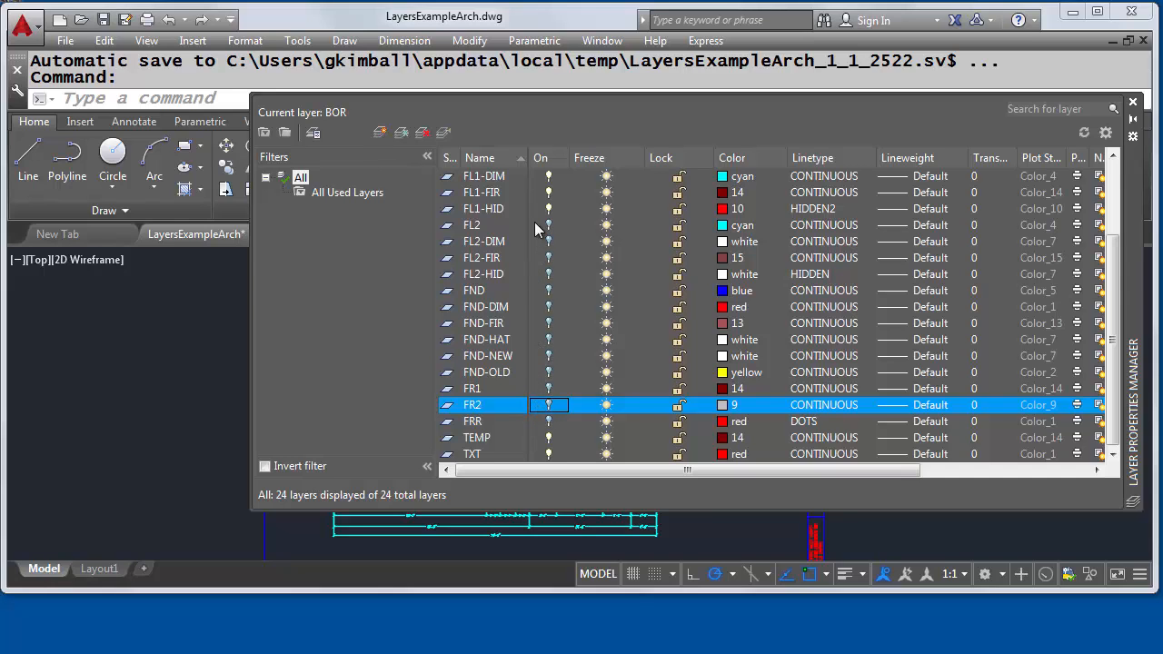
left_click(606, 225)
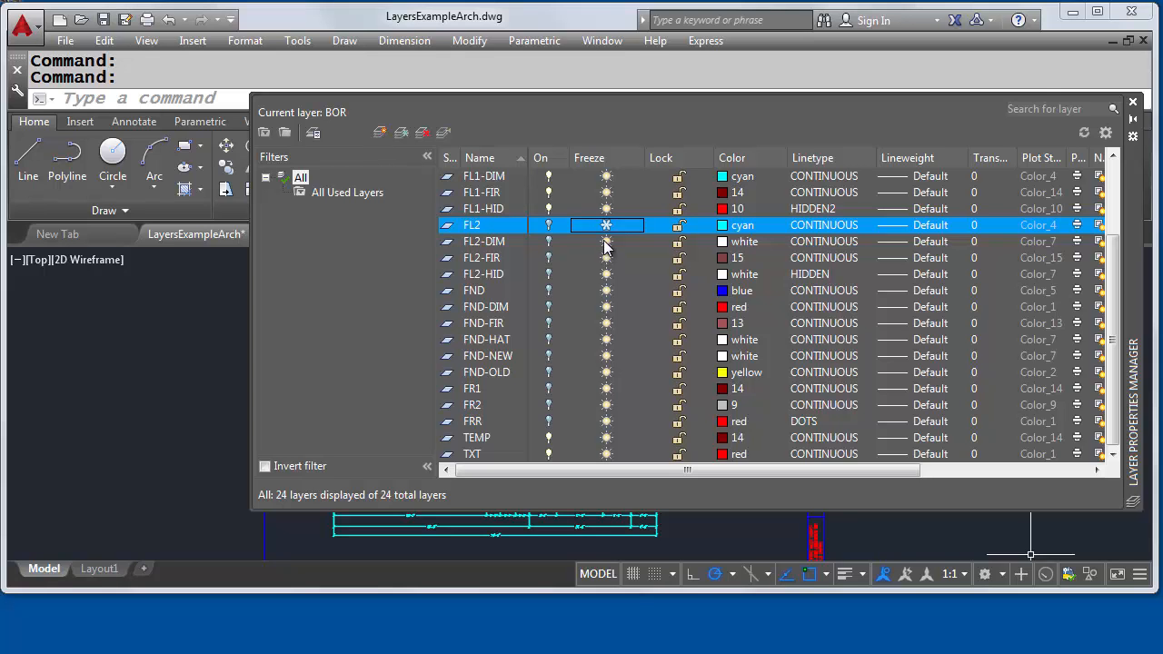
left_click(607, 225)
left_click(606, 225)
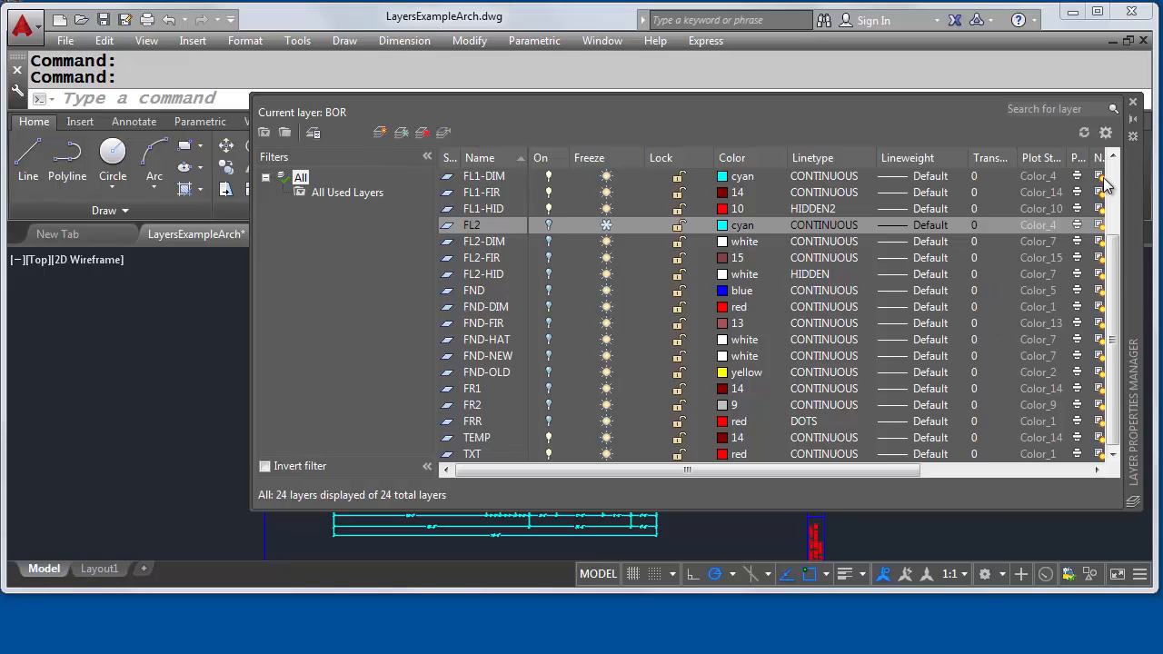
left_click(1133, 103)
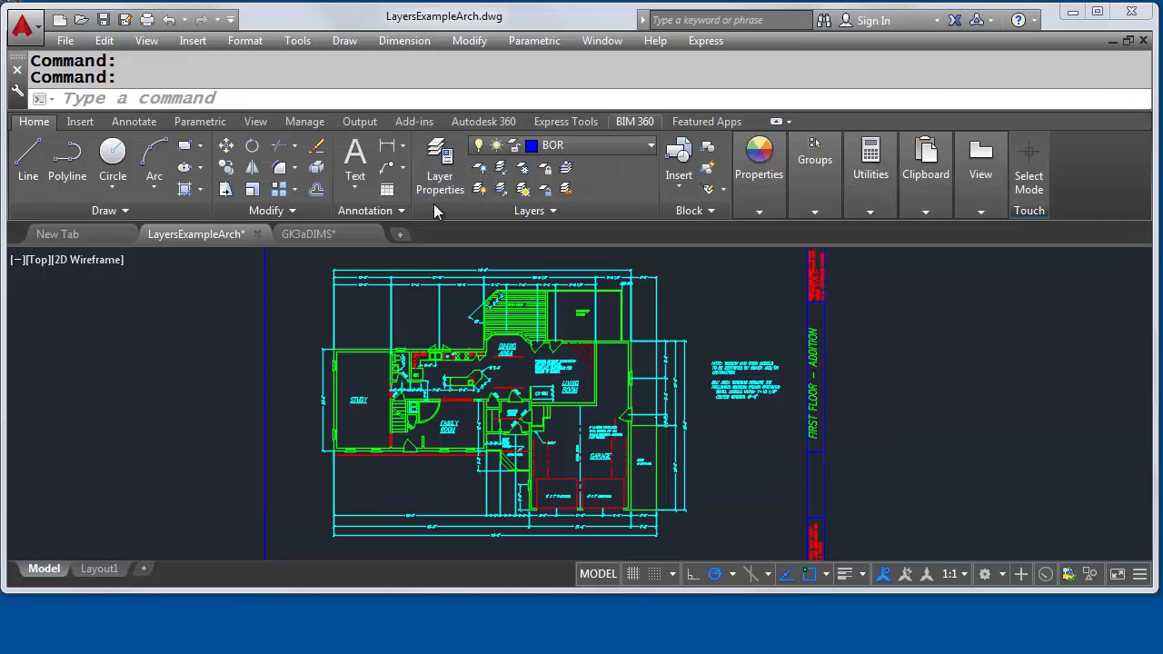
Step: Switch to the GK3aDIMS drawing and examine its layer properties, including the plot setting of layer VP
left_click(301, 232)
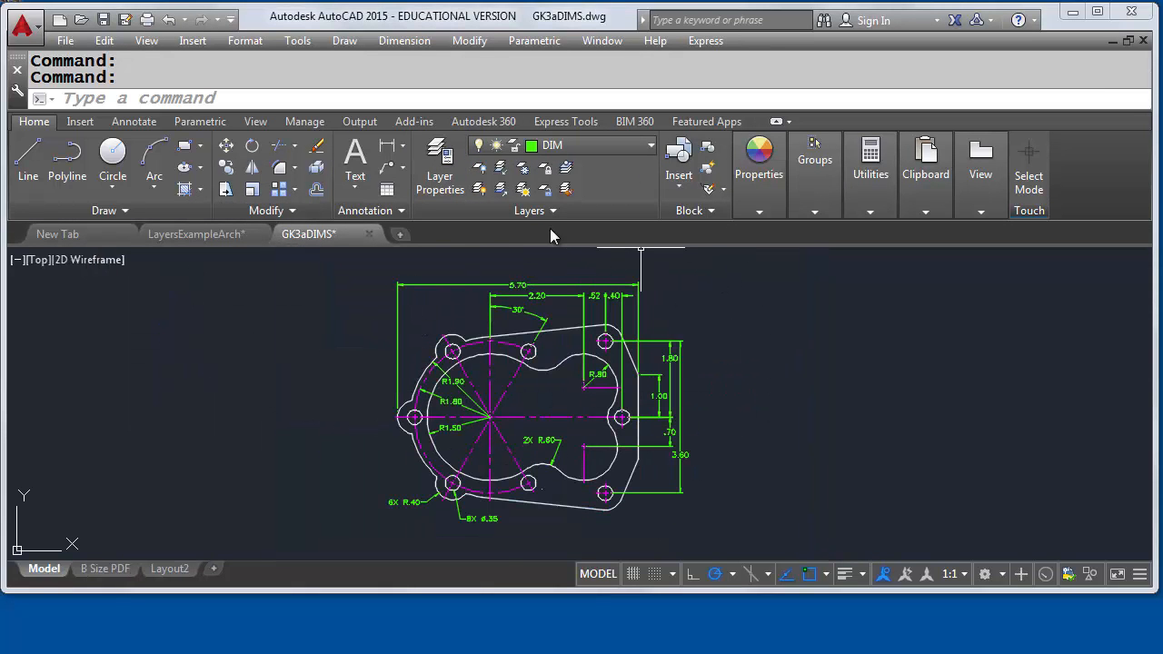
left_click(441, 167)
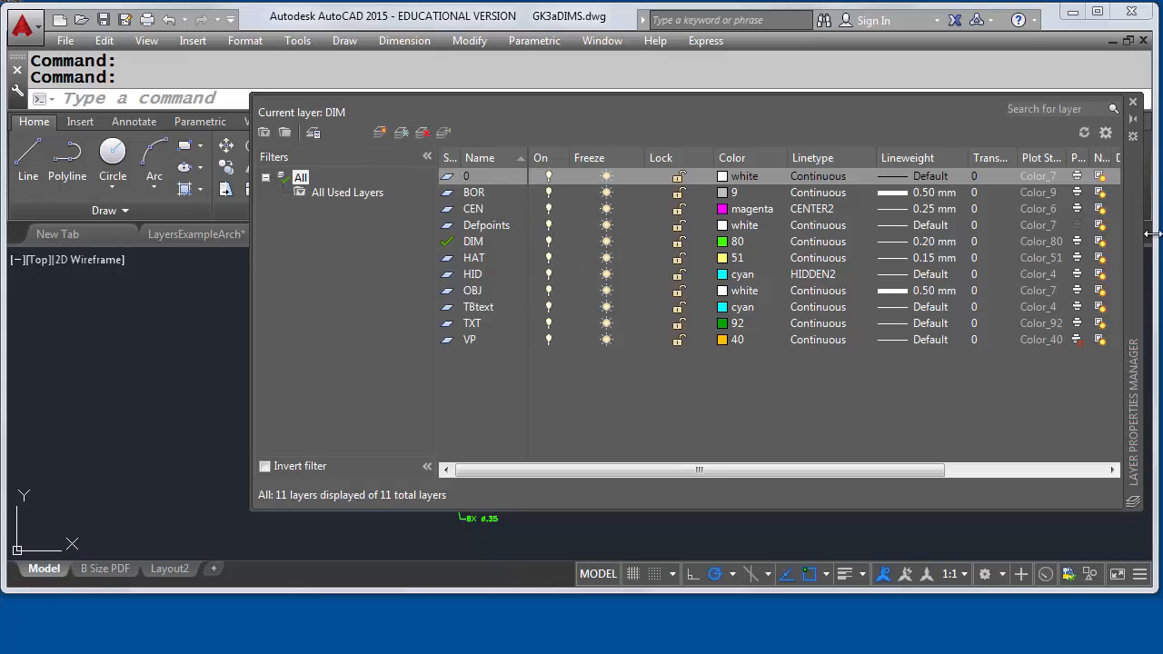
left_click_drag(1097, 157, 1106, 157)
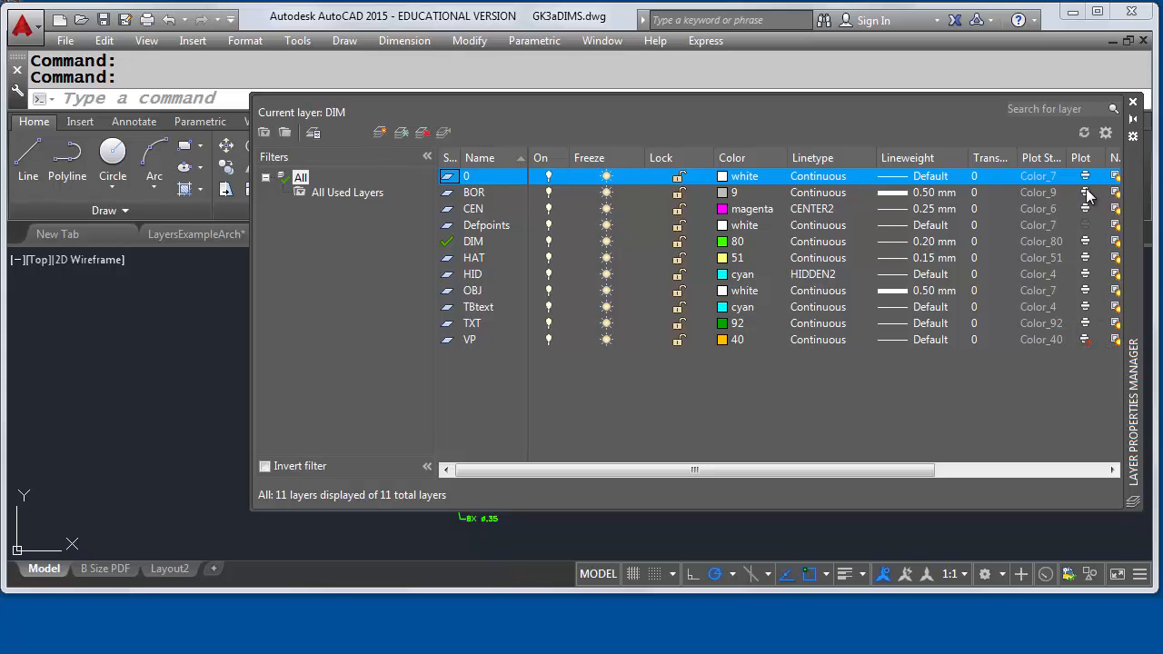
left_click(1085, 340)
left_click(1085, 342)
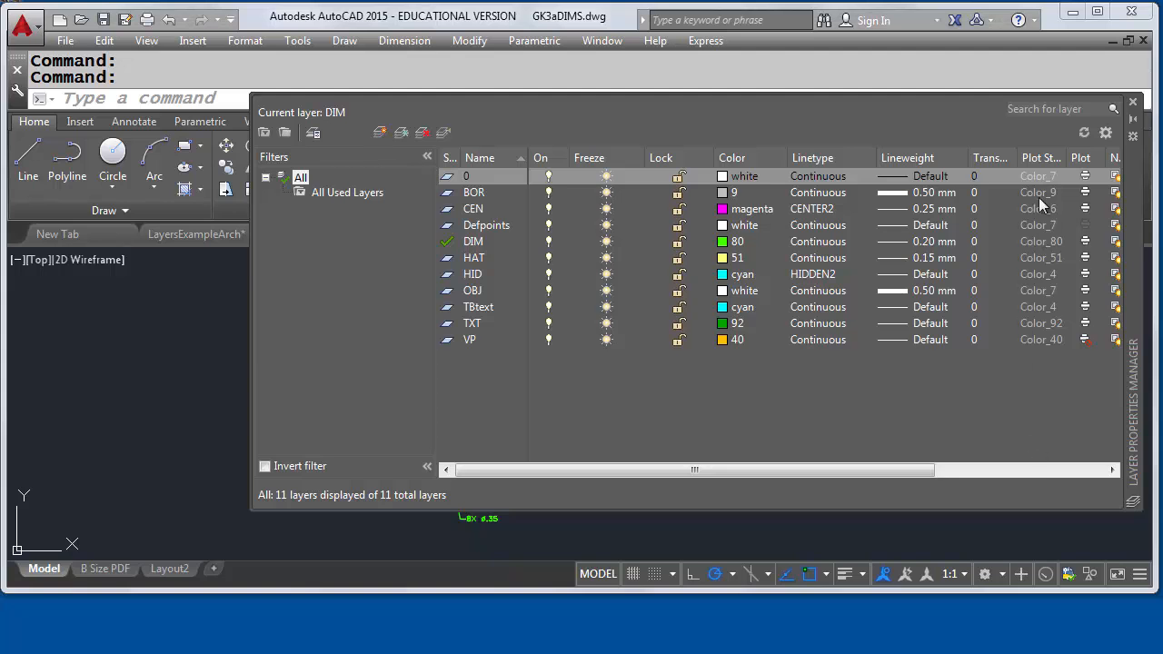
left_click(1134, 102)
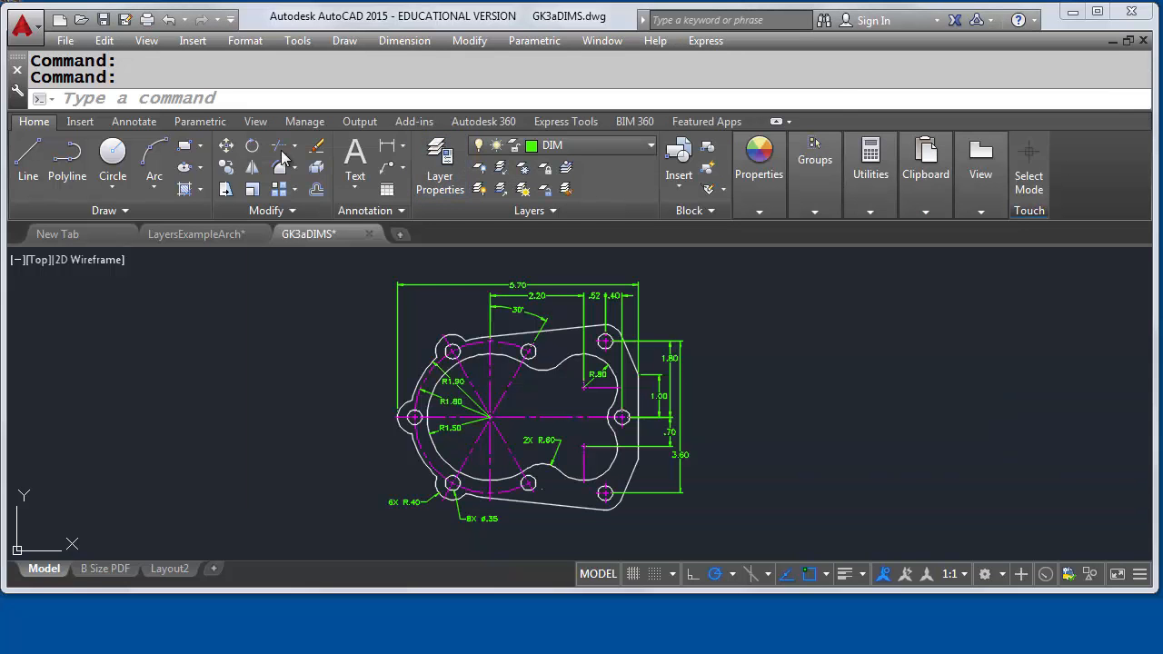
Step: Start a new drawing with no template in imperial units and check its layer list
left_click(58, 19)
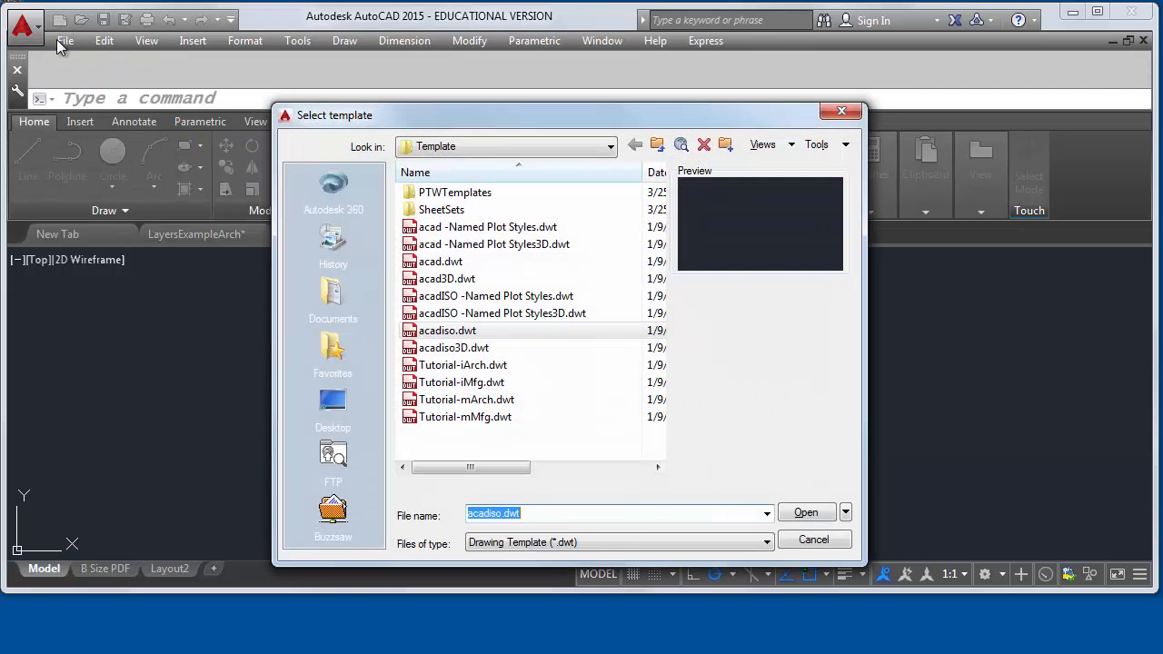
left_click(845, 513)
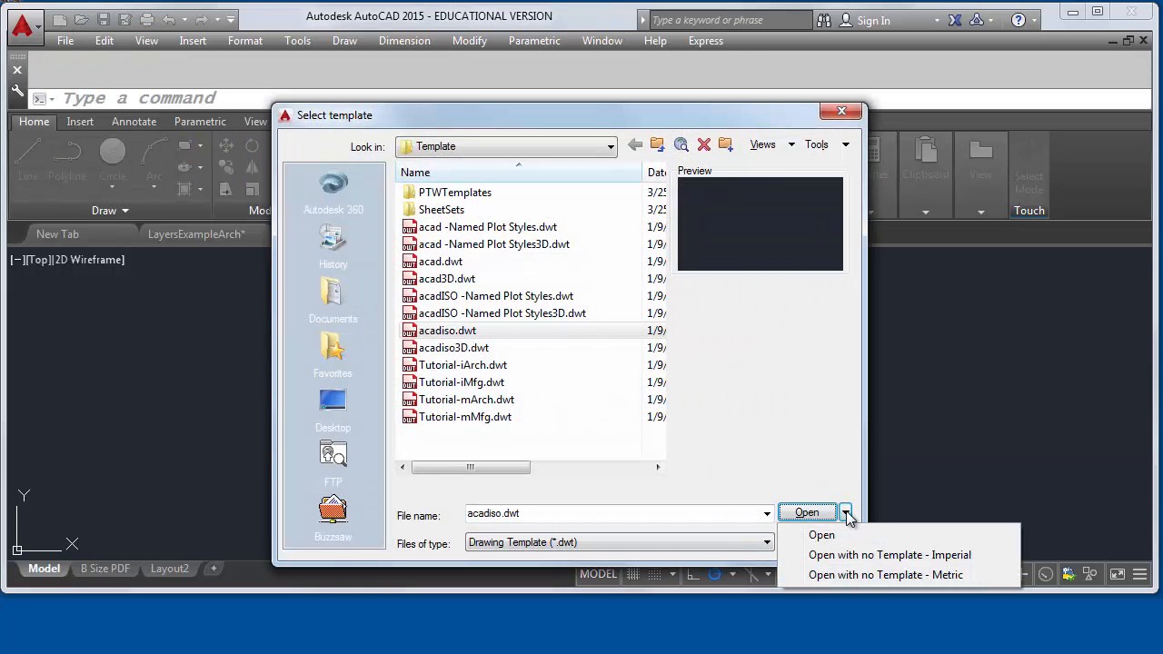
left_click(857, 556)
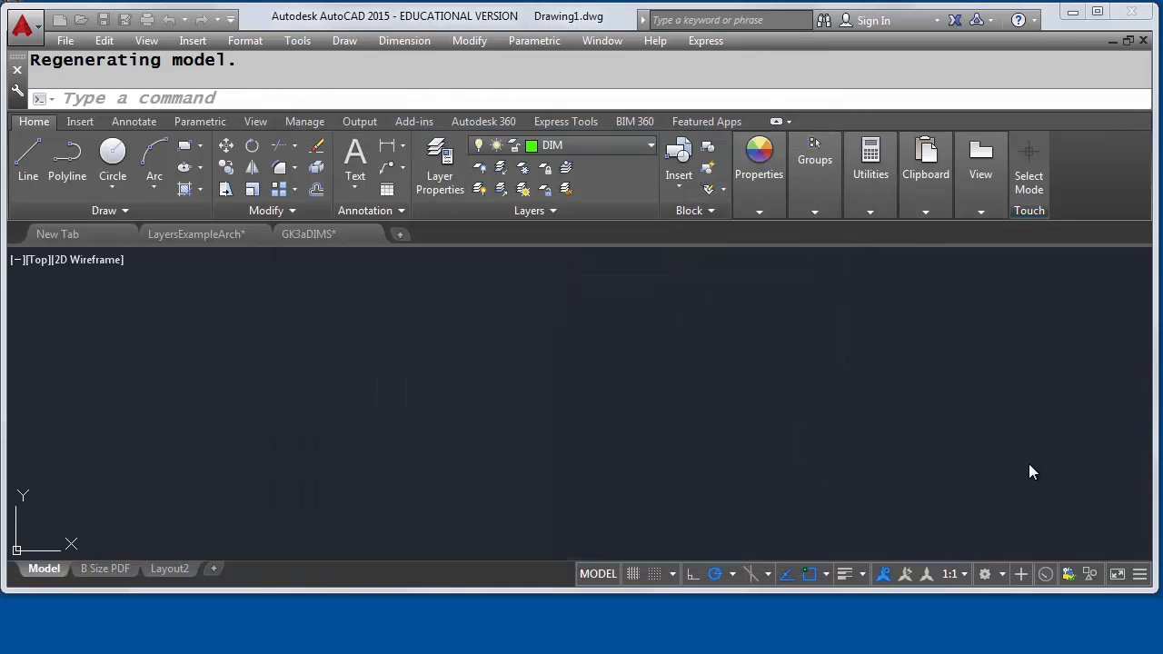
left_click(621, 146)
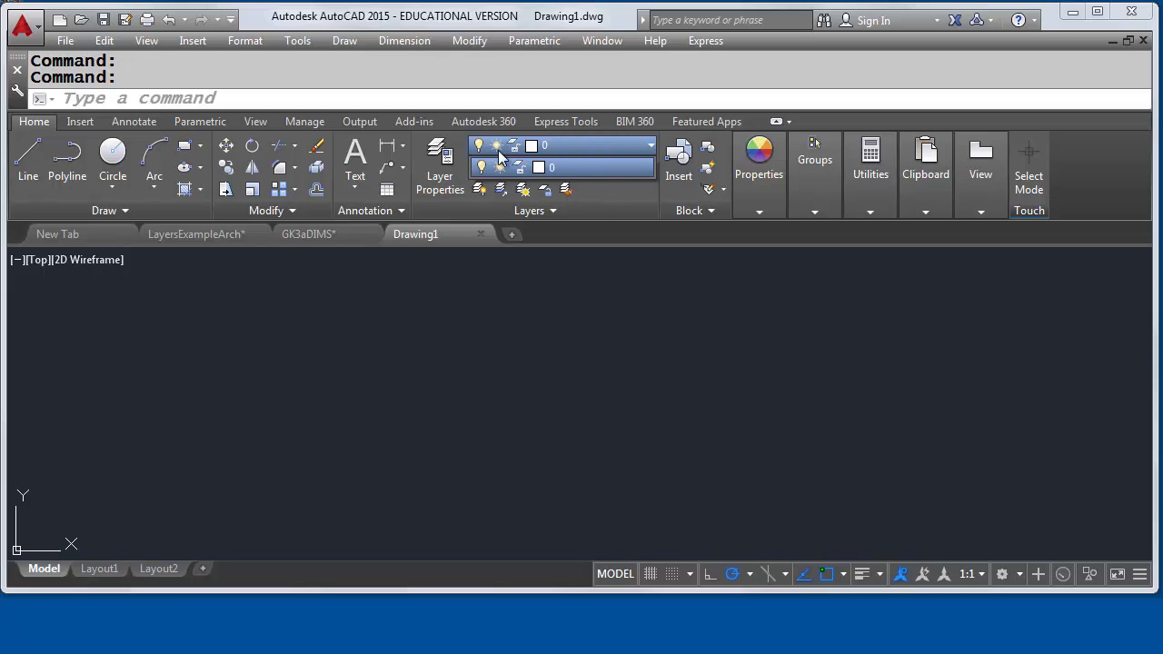
left_click(589, 294)
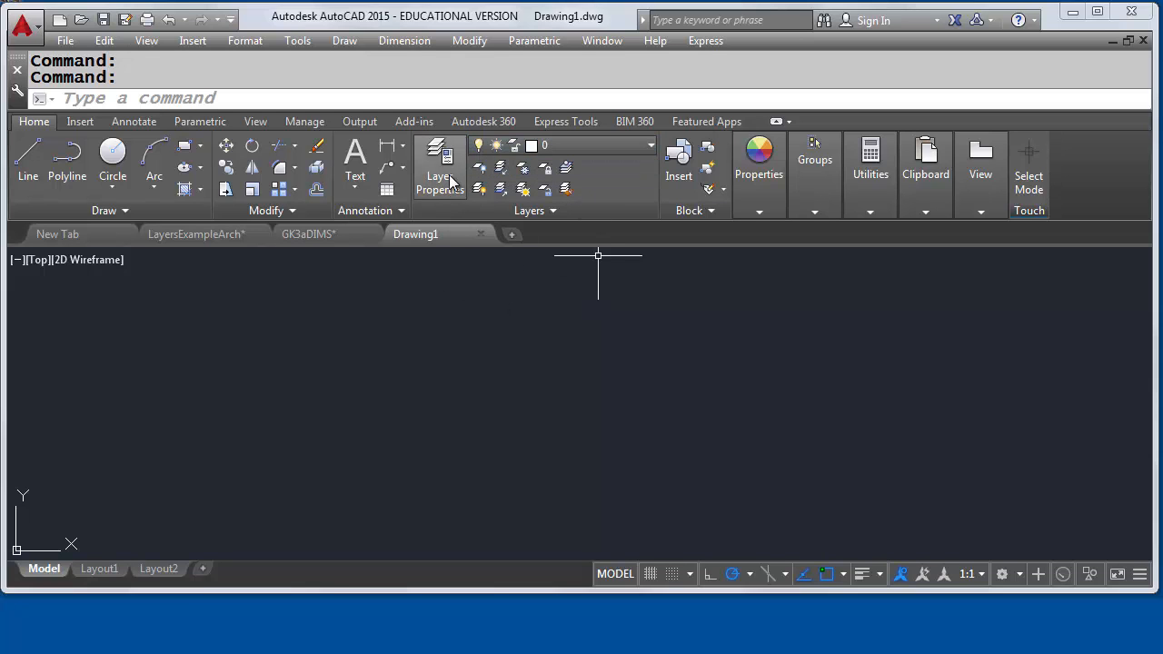
Step: Open the layer properties manager with the LA command and create a layer named OBJ
left_click(228, 97)
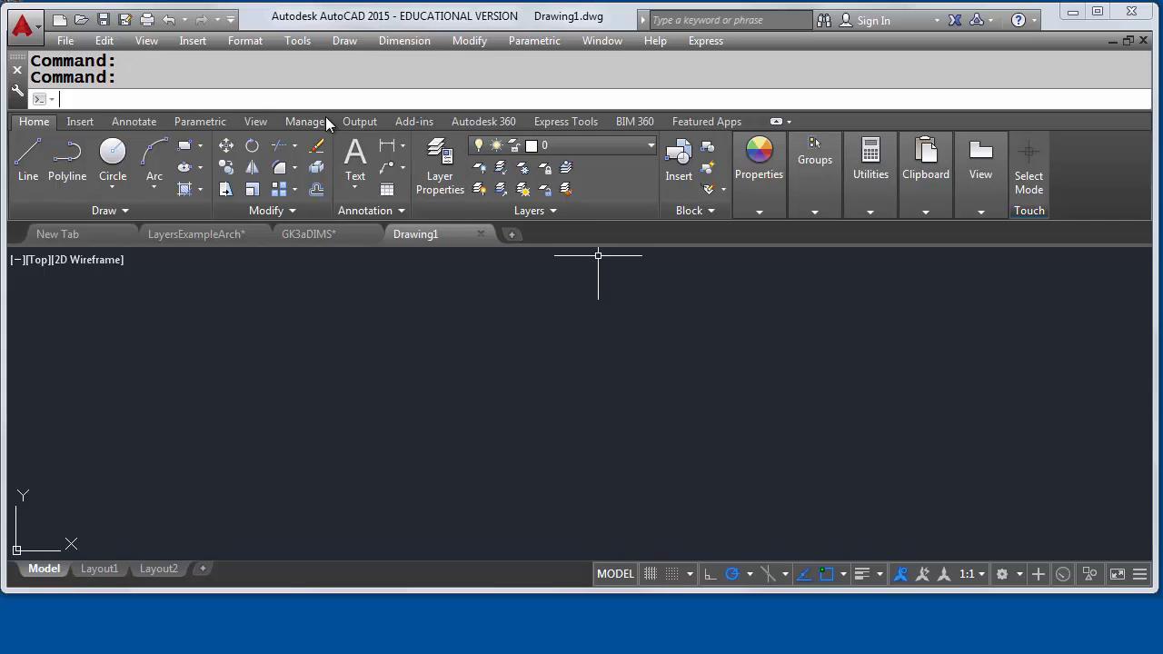
type("LA")
key("Return")
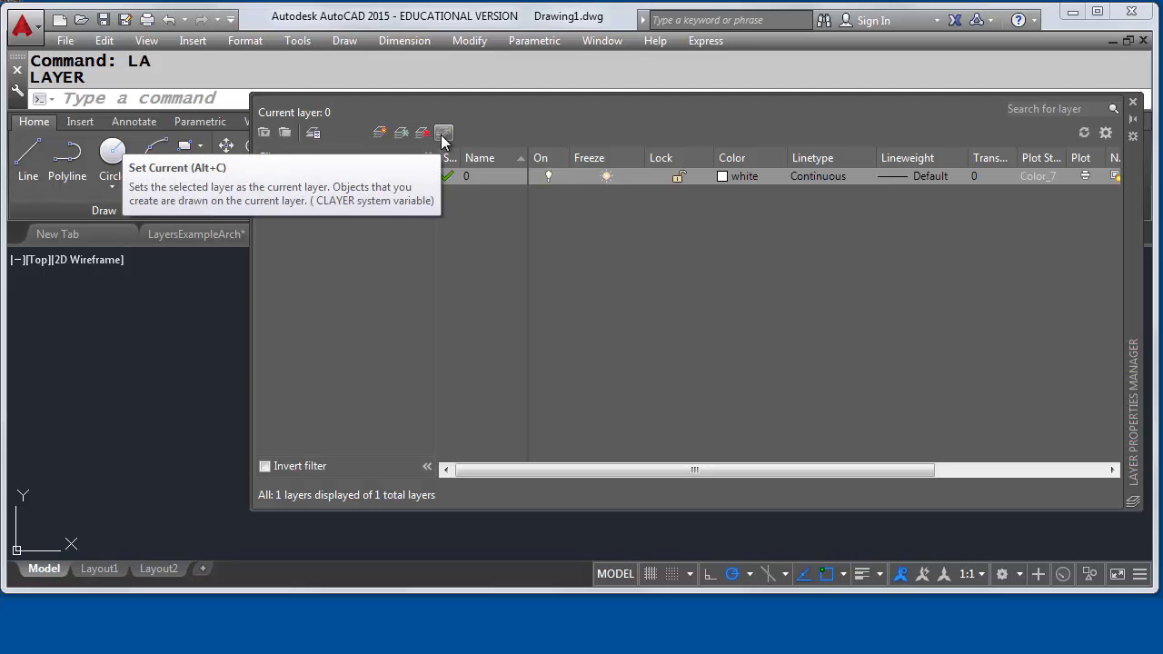
left_click(381, 135)
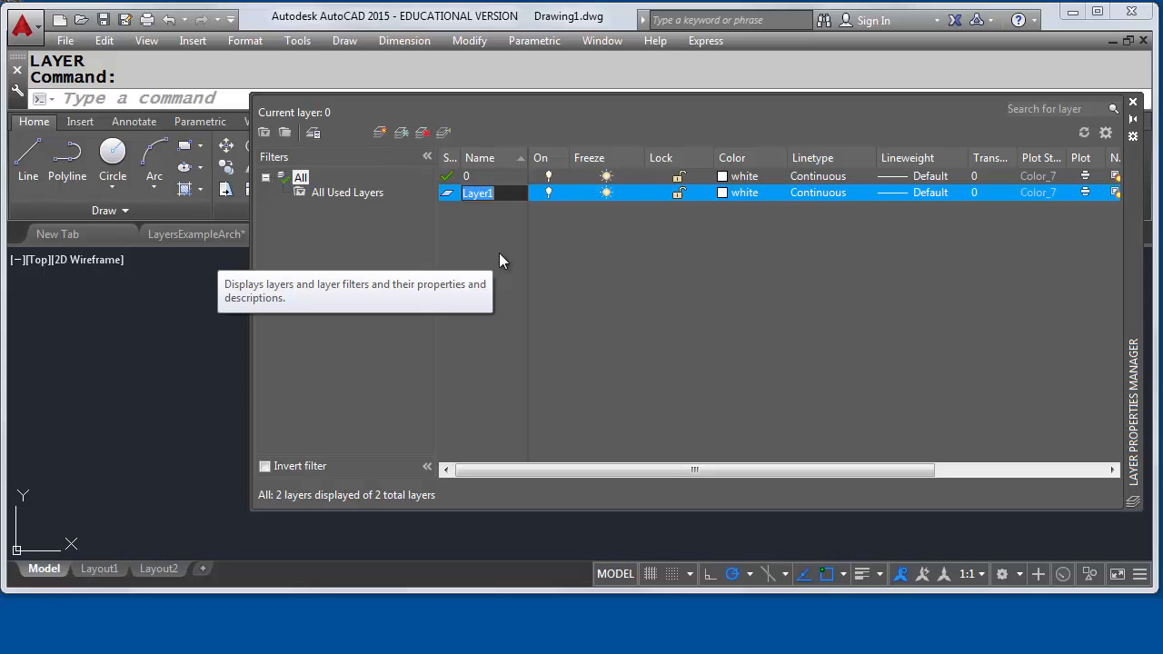
type("OBJ")
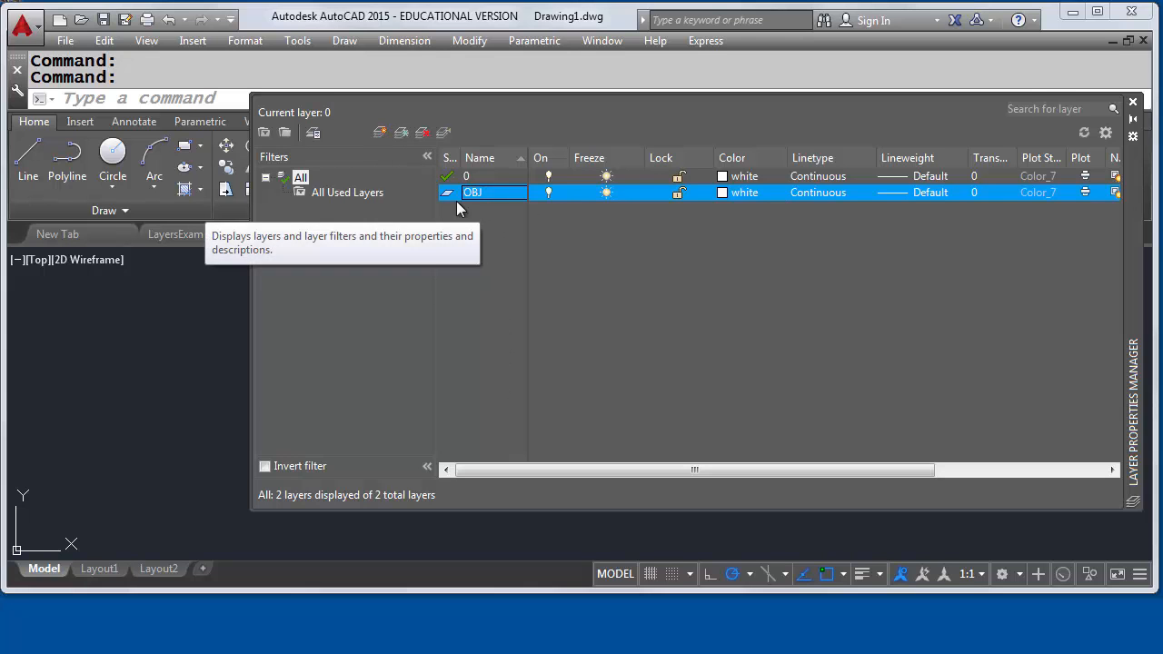
Step: Create three more layers named HID, CEN and TXT in the layer properties manager
left_click(382, 133)
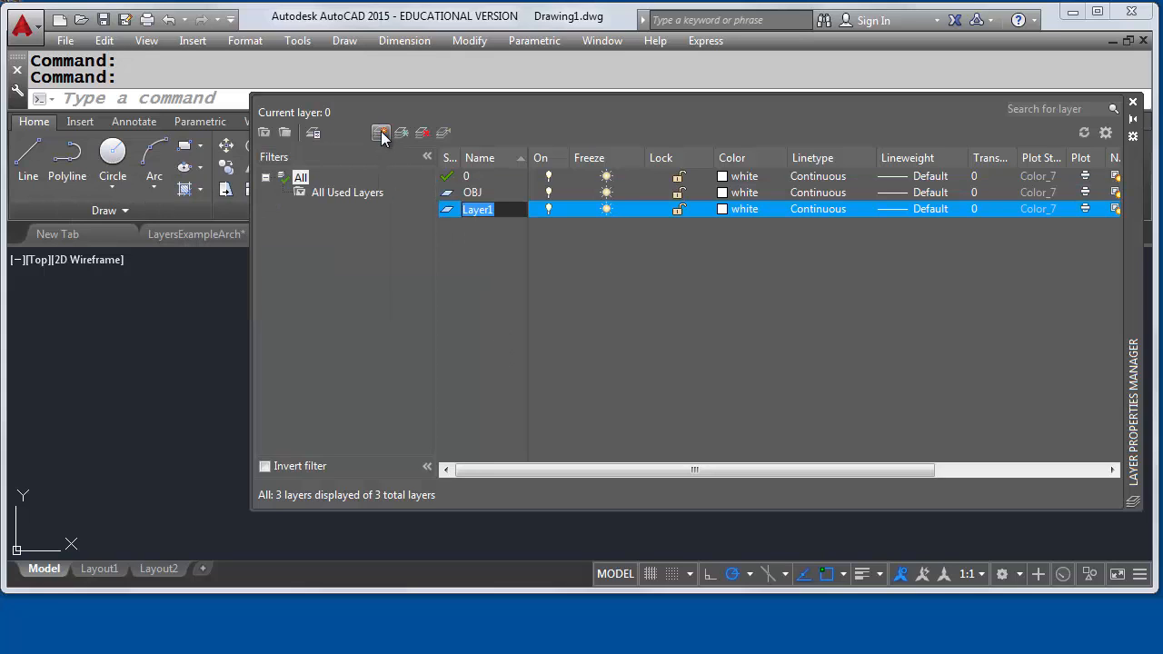
type("HID")
left_click(381, 133)
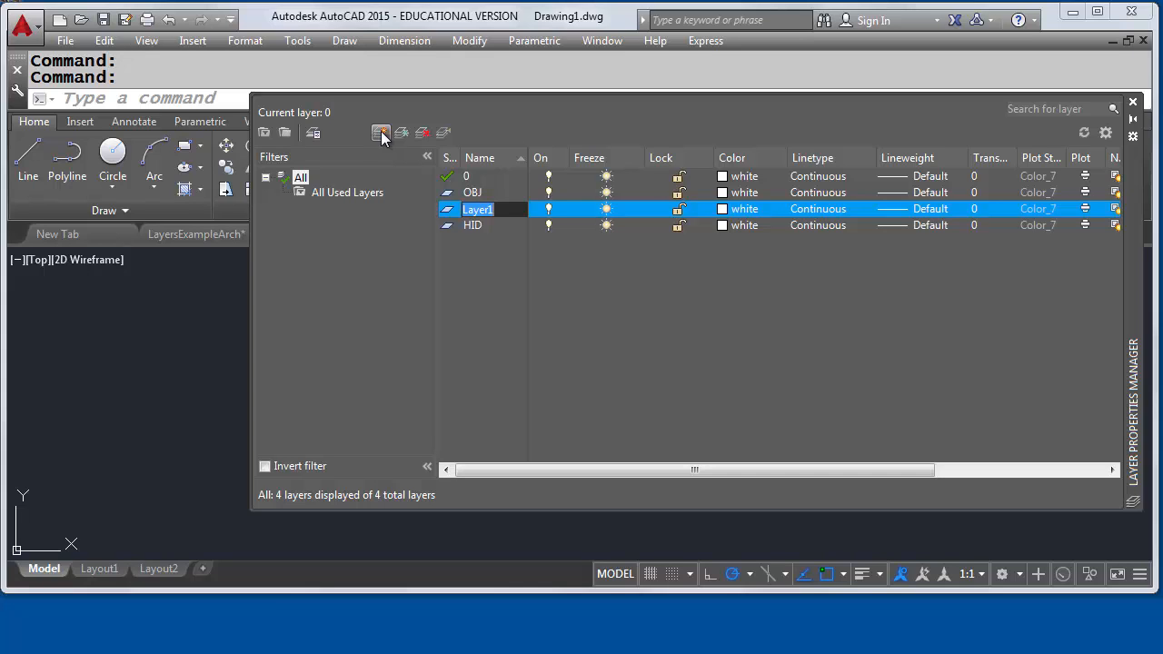
type("CEN")
left_click(380, 134)
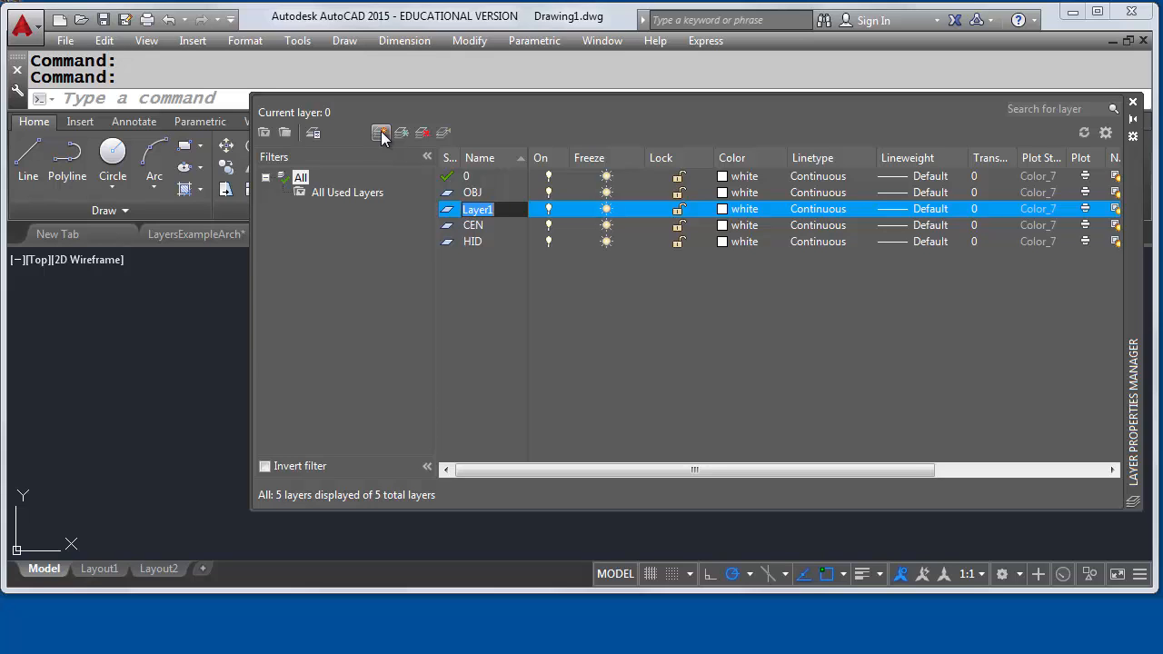
type("TXT")
Step: Add layers named DIM, PHA and VP, and refresh the layer list so it sorts by name
left_click(381, 134)
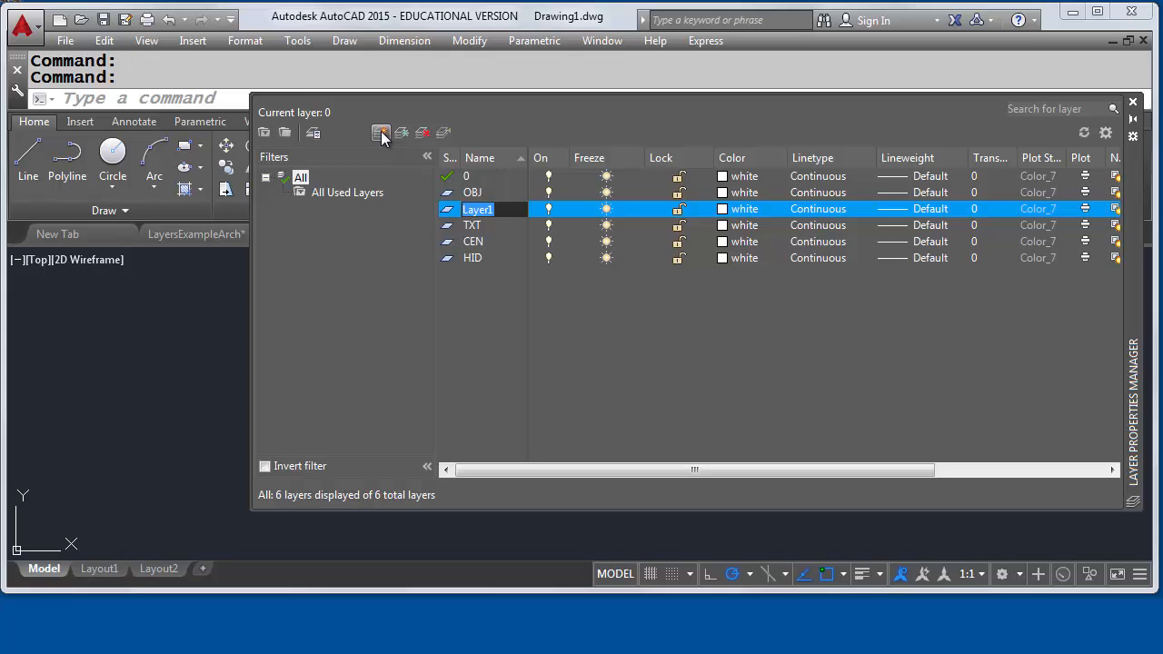
type("DIM")
left_click(380, 133)
type("P")
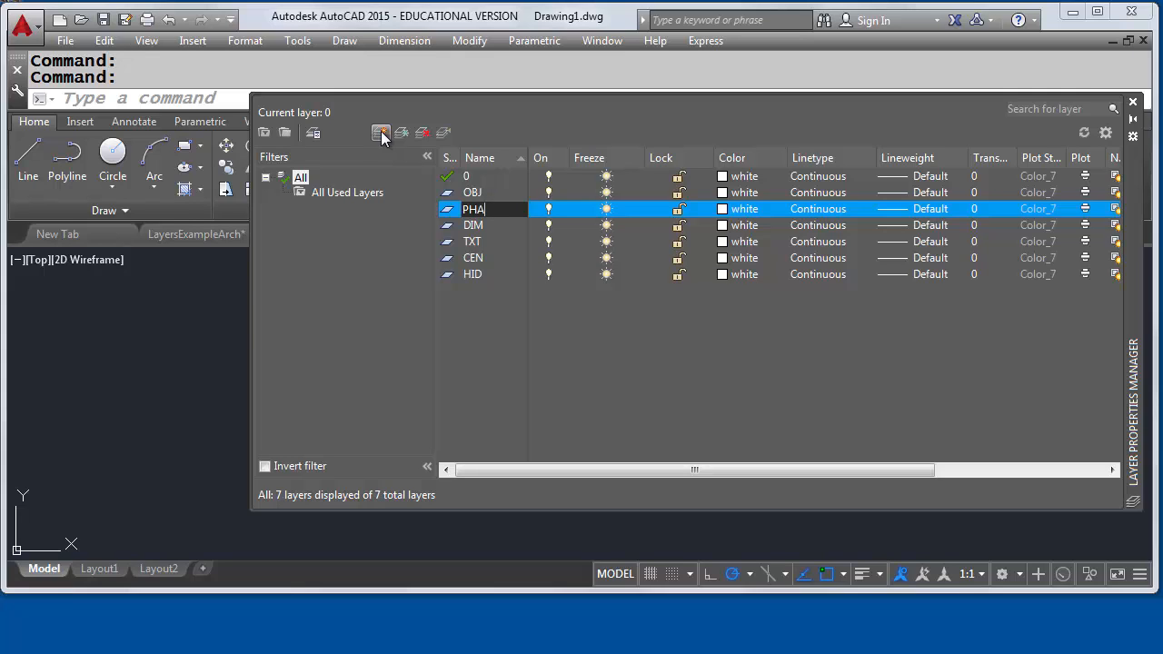
type("HA")
left_click(380, 134)
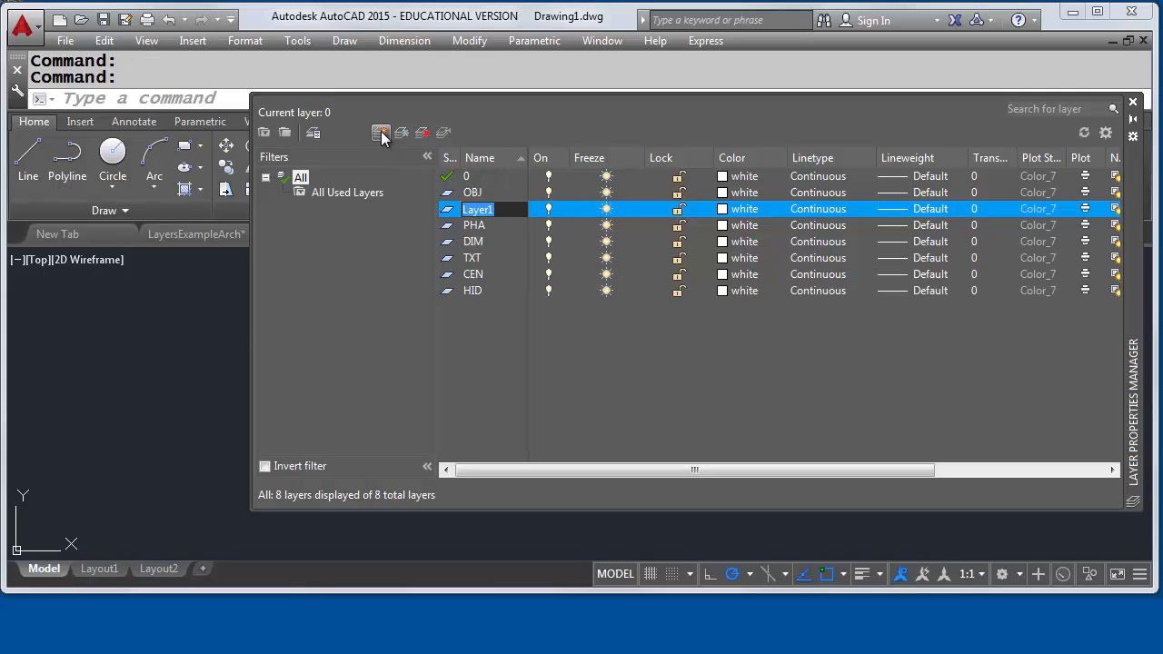
type("VP")
key("Return")
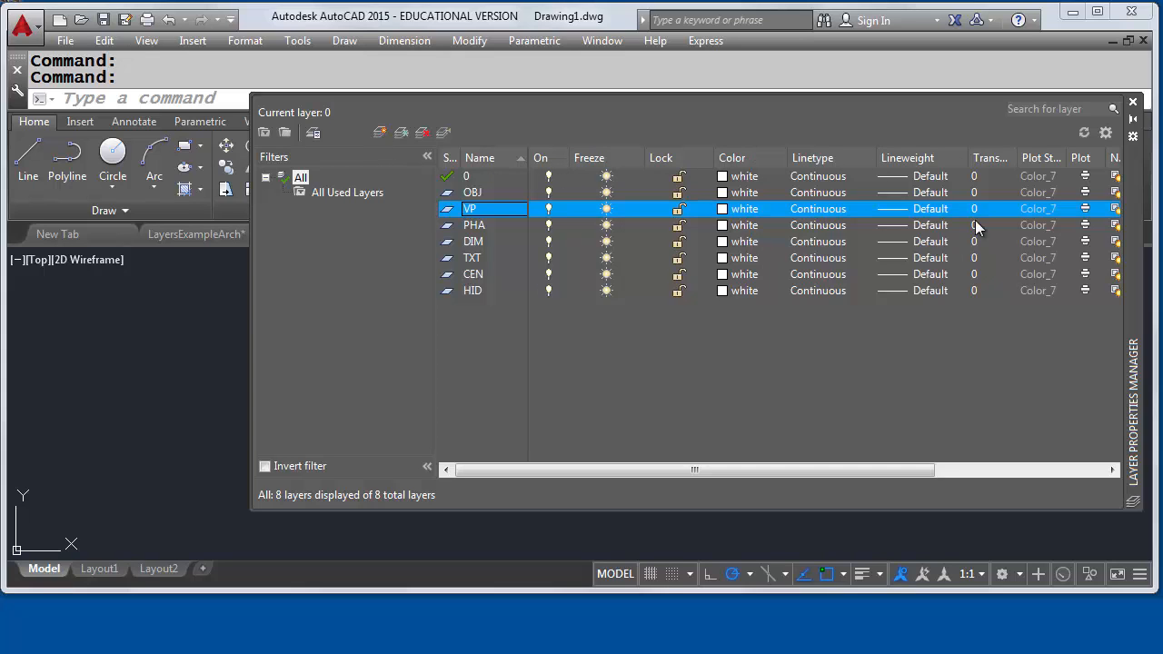
left_click(1084, 133)
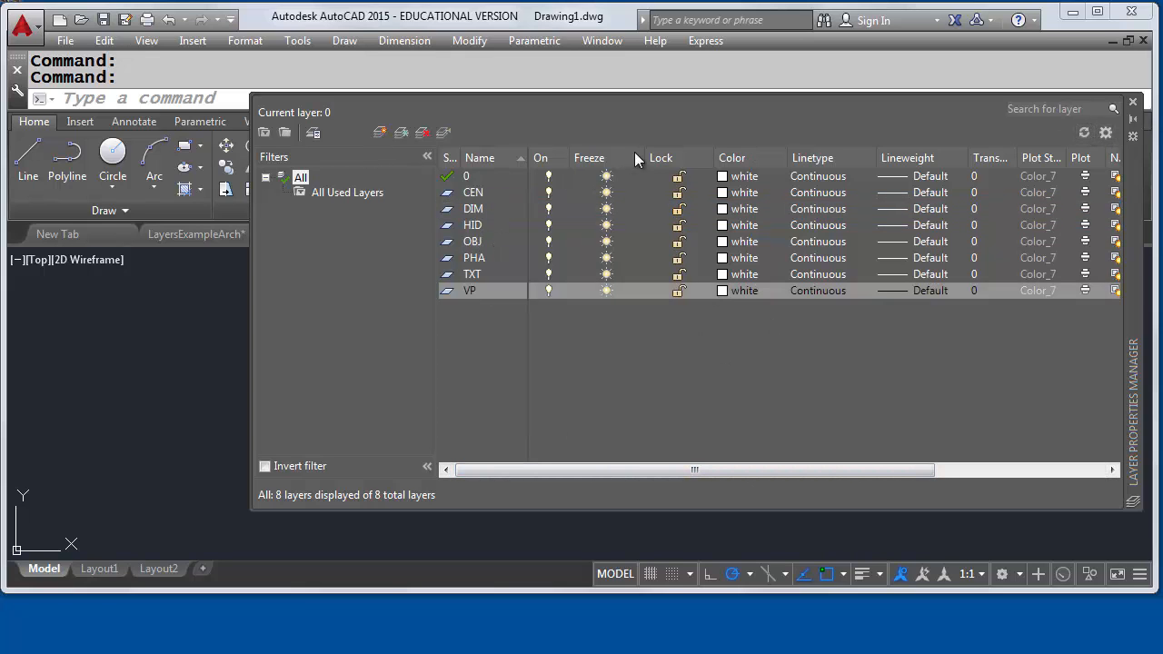
Step: Narrow the Freeze and Lock columns of the layer list and set layer CEN's color to magenta
left_click_drag(647, 155, 679, 150)
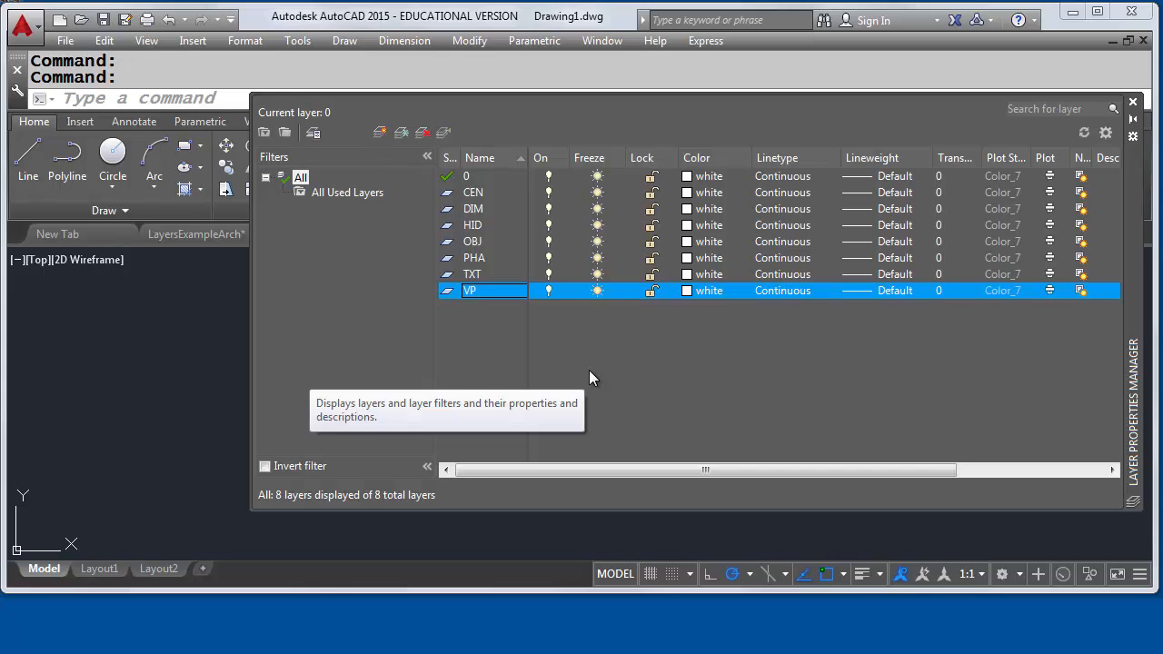
left_click(688, 194)
left_click(688, 194)
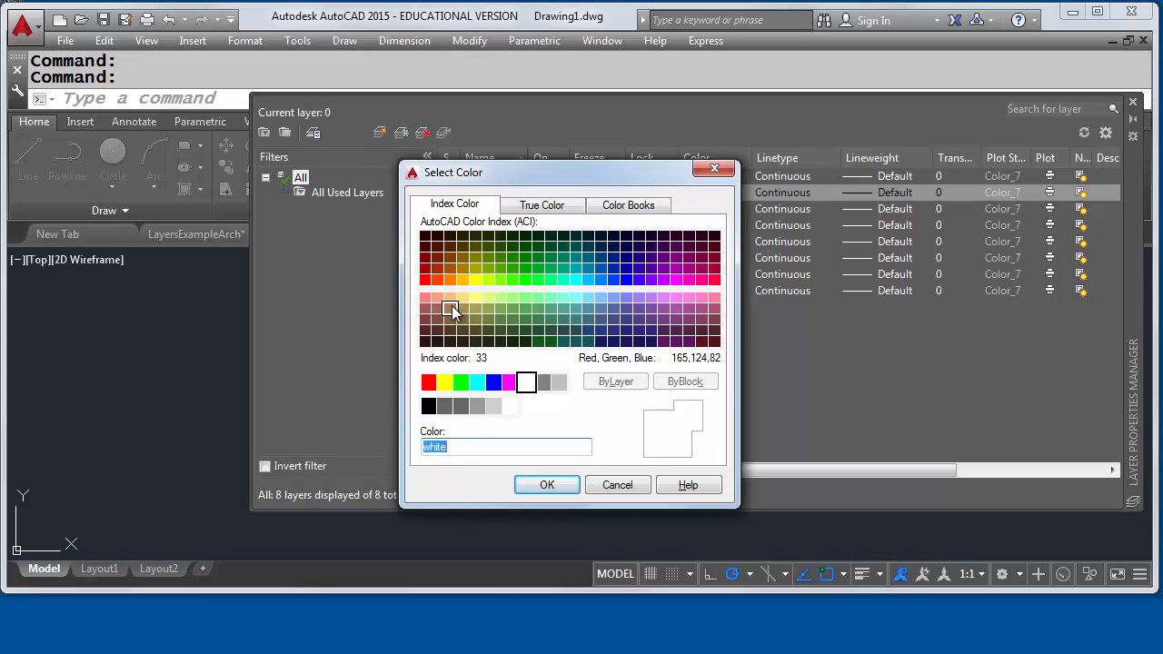
left_click(509, 384)
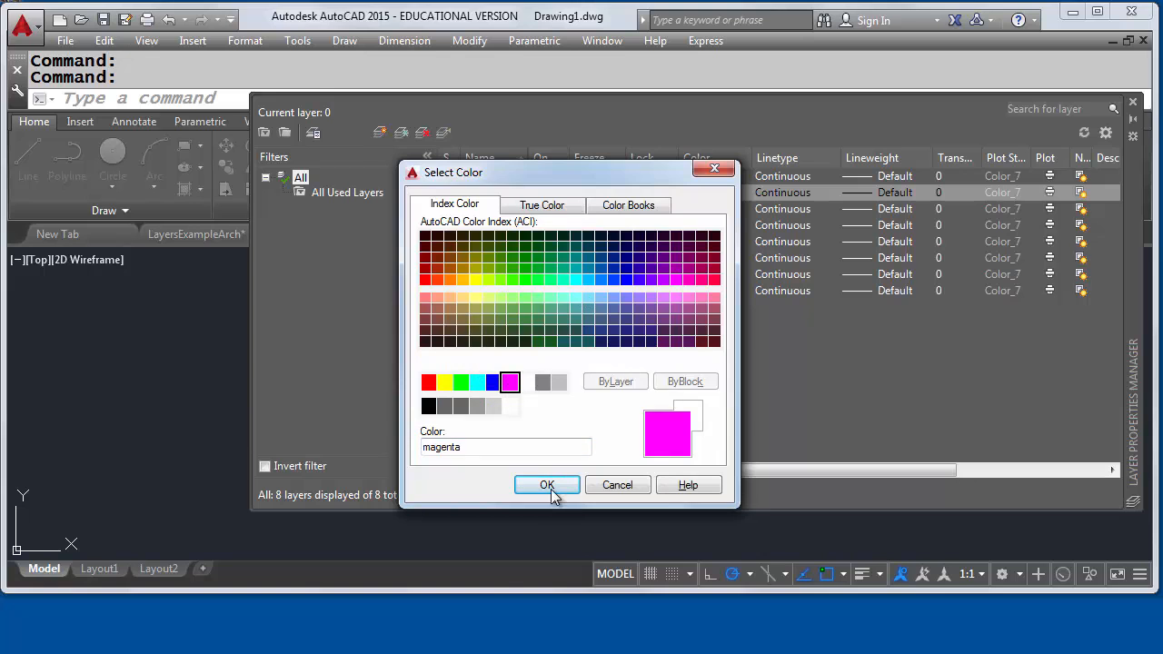
left_click(549, 487)
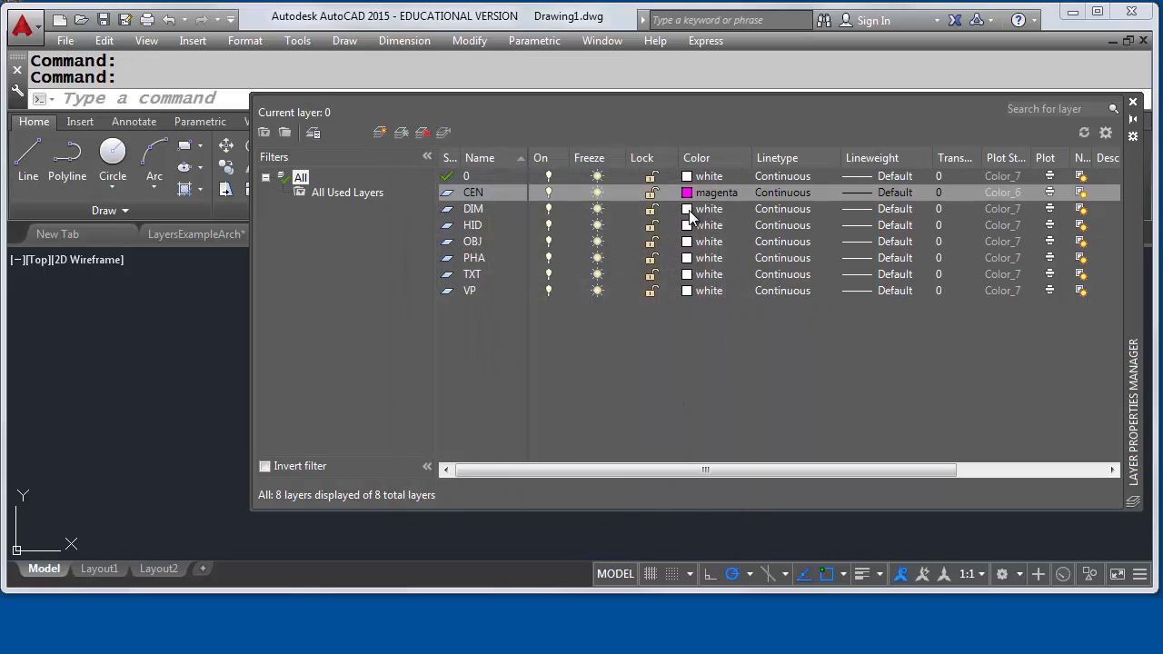
Step: Set layer DIM's color to index color 20 and layer HID's color to cyan
left_click(704, 210)
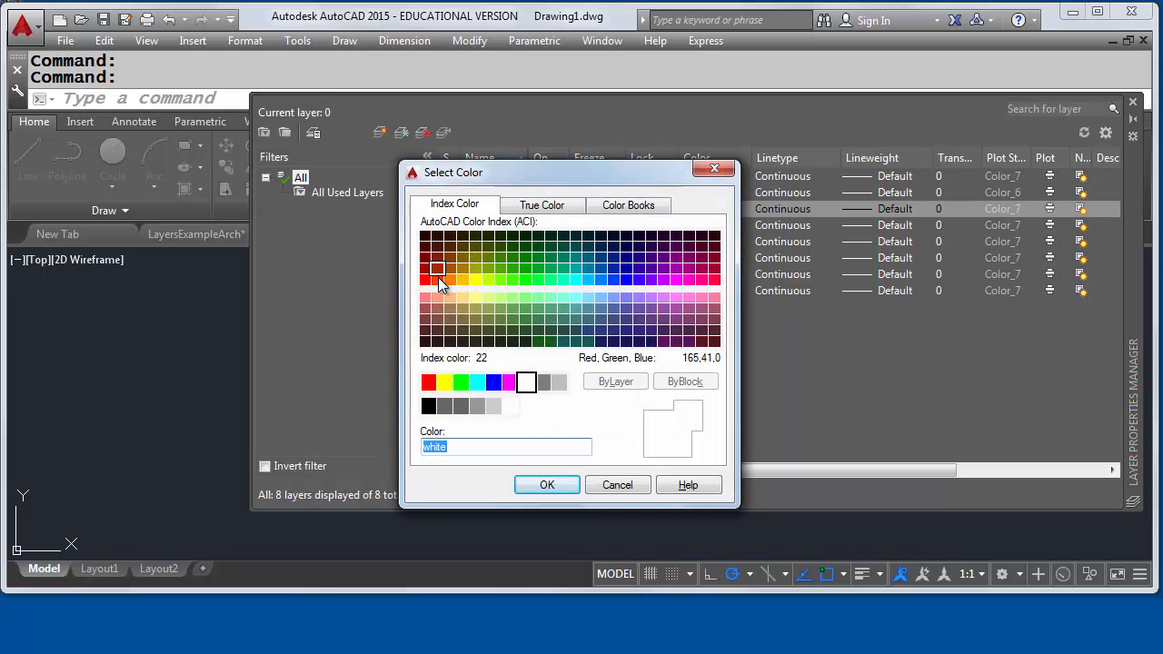
left_click(437, 279)
left_click(549, 487)
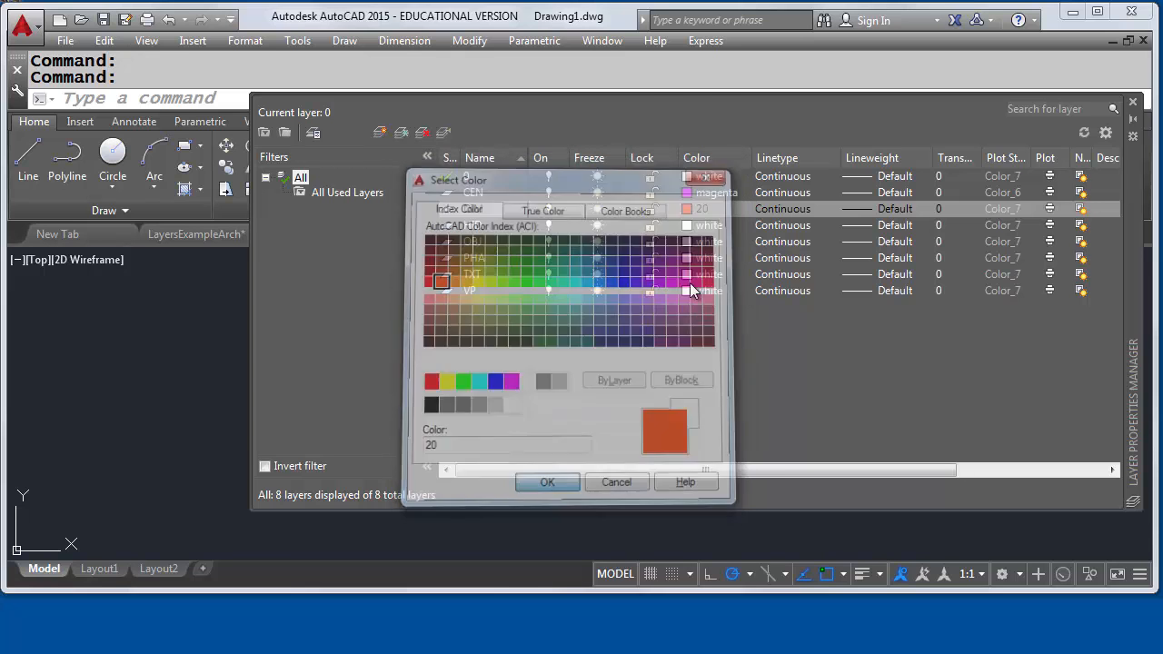
left_click(686, 227)
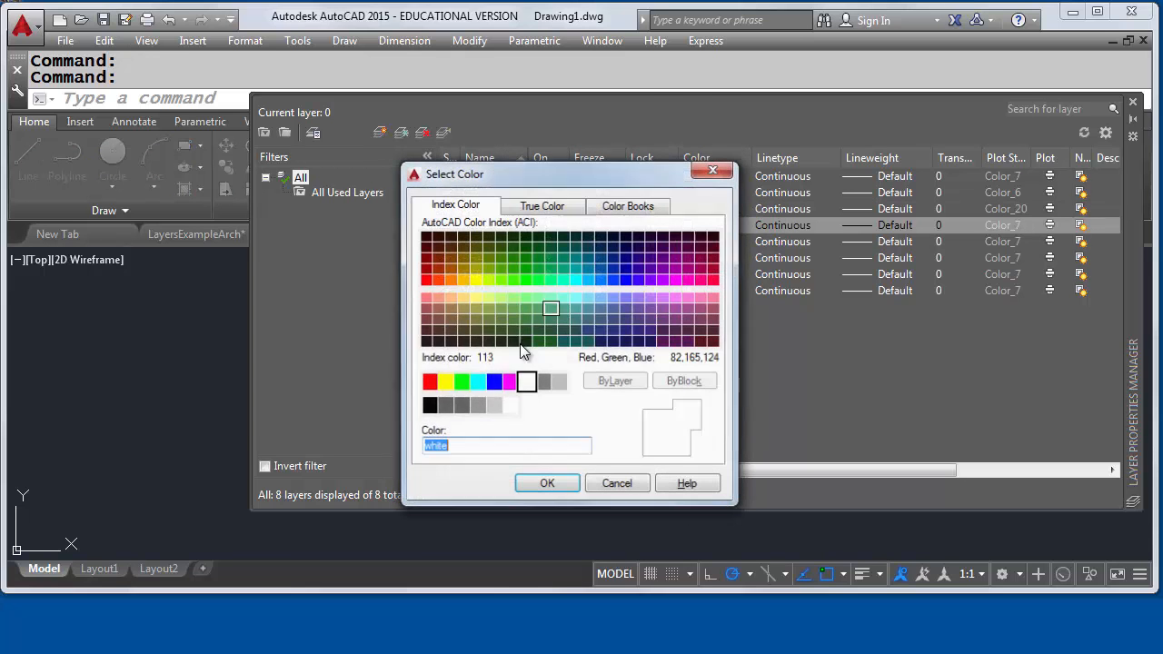
left_click(477, 382)
left_click(547, 486)
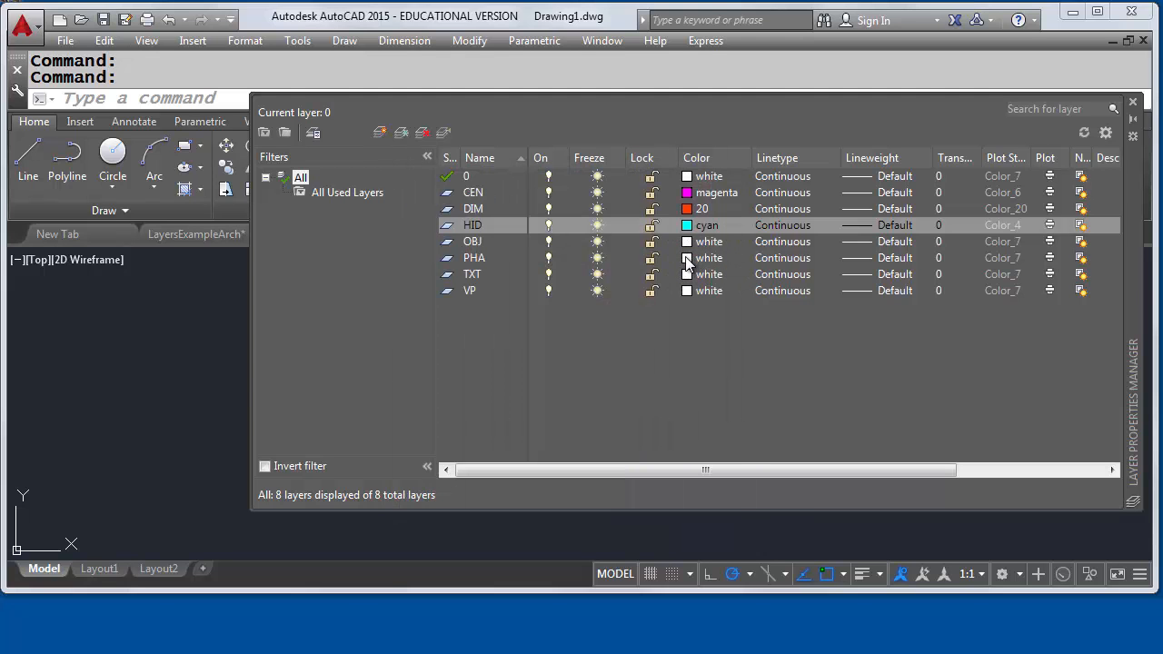
Step: Set layer PHA's color to index color 183 and layer TXT's color to green
left_click(688, 260)
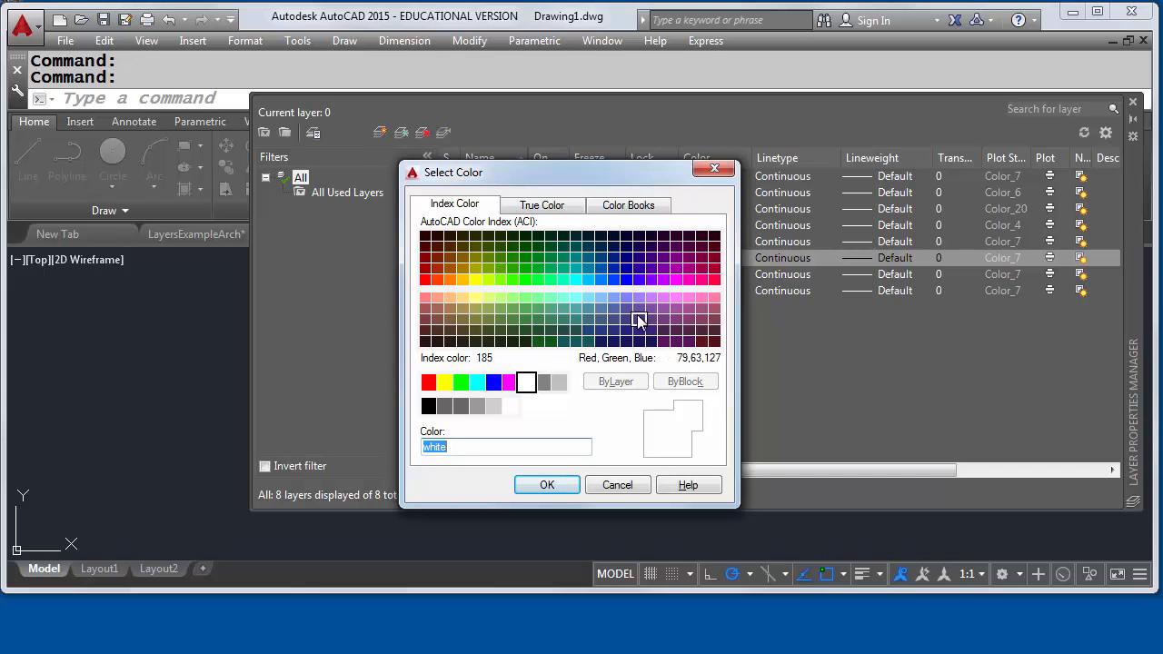
left_click(639, 308)
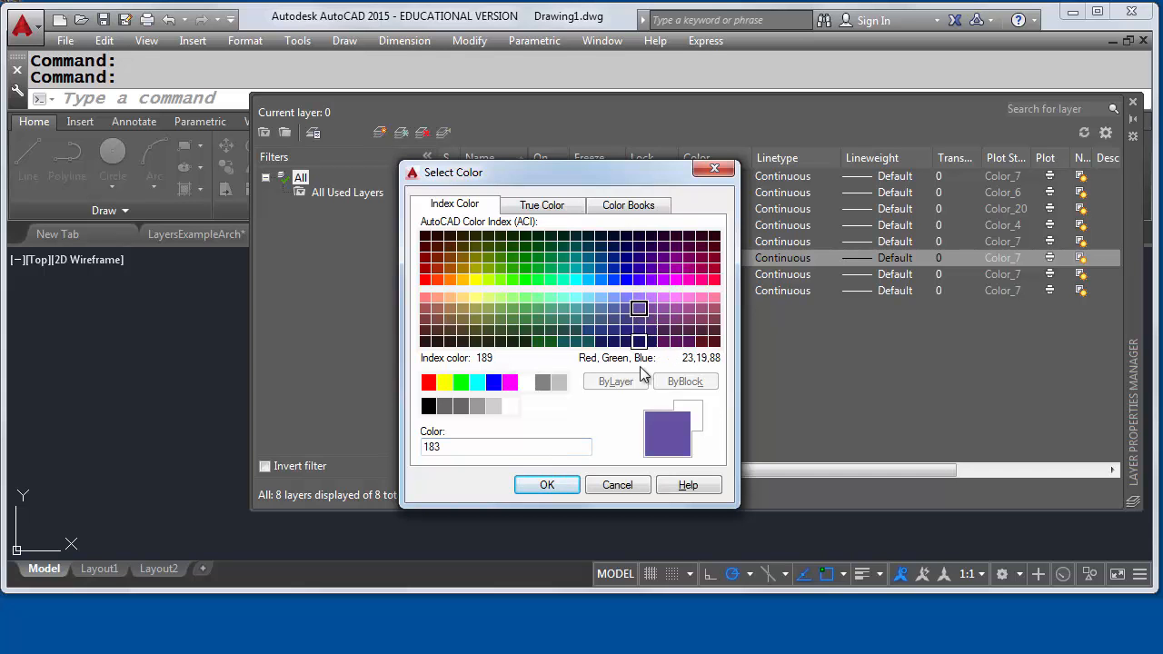
left_click(575, 483)
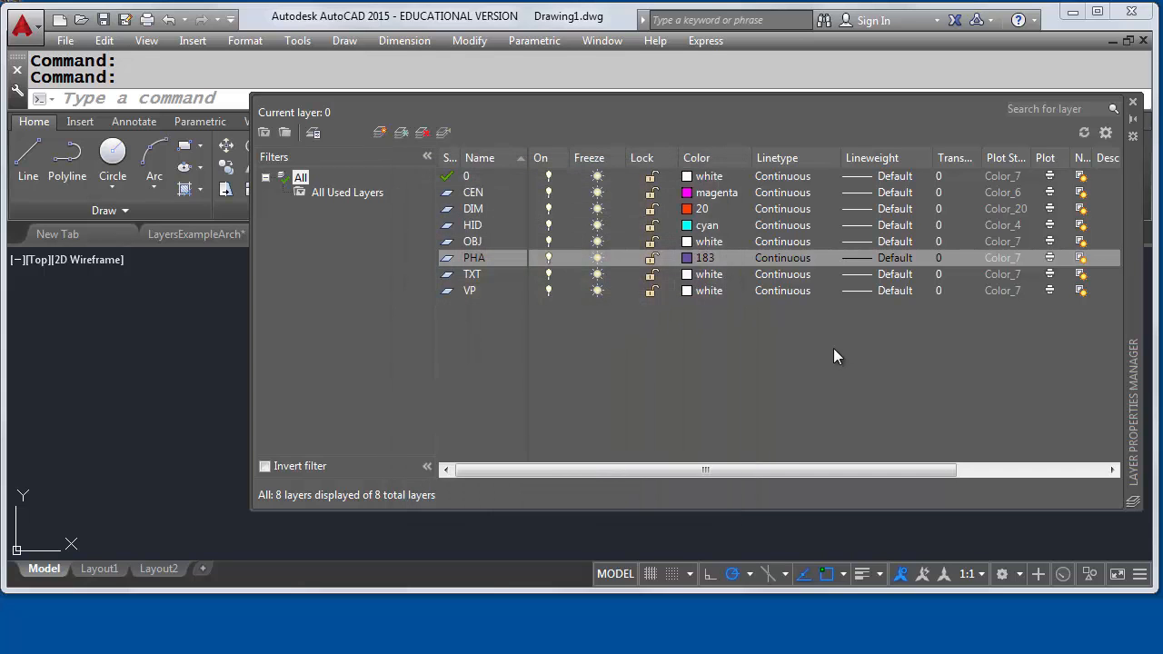
left_click(691, 275)
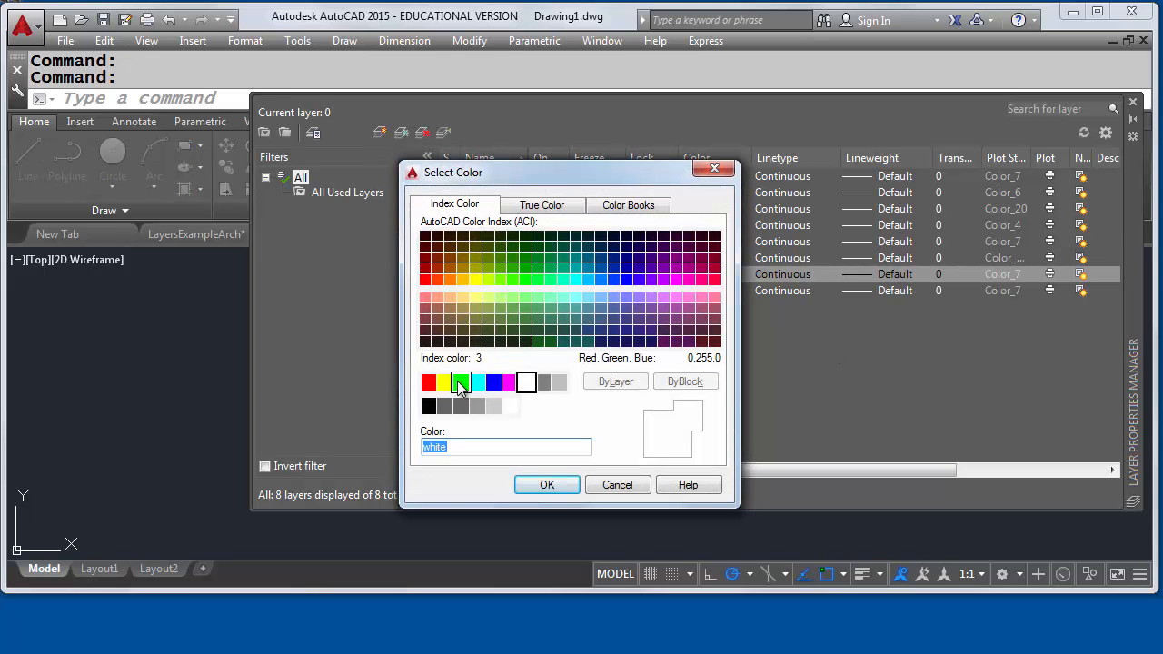
left_click(461, 384)
left_click(541, 484)
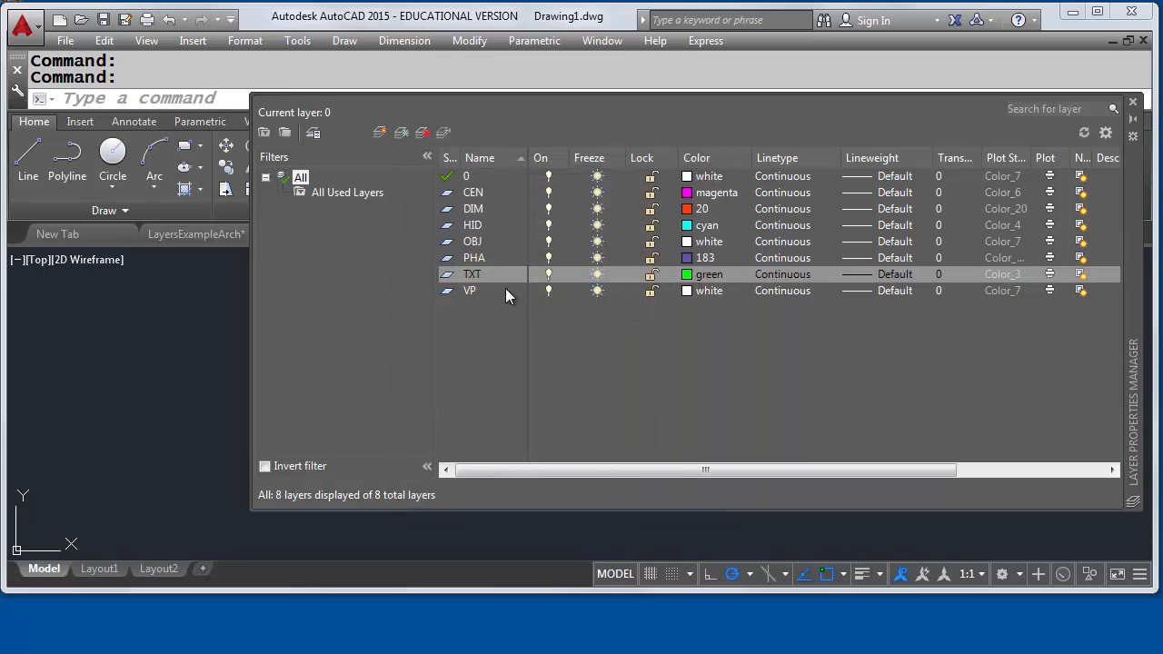
Step: Make layer VP non-plotting and set its color to index color 40
left_click(1050, 290)
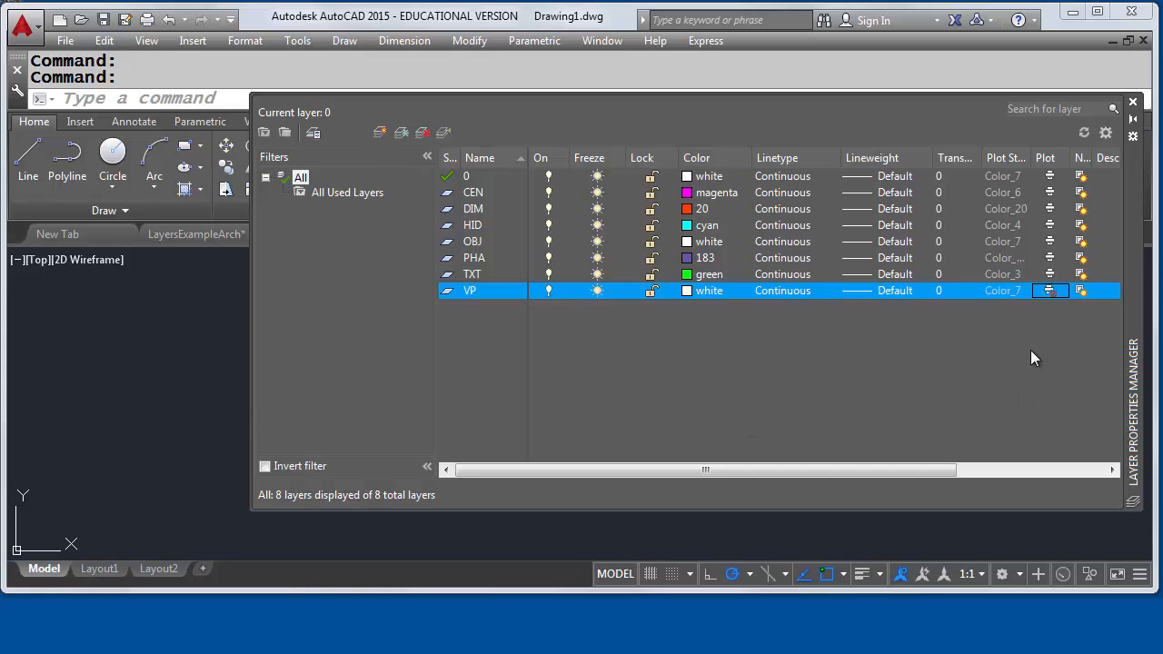
left_click(688, 291)
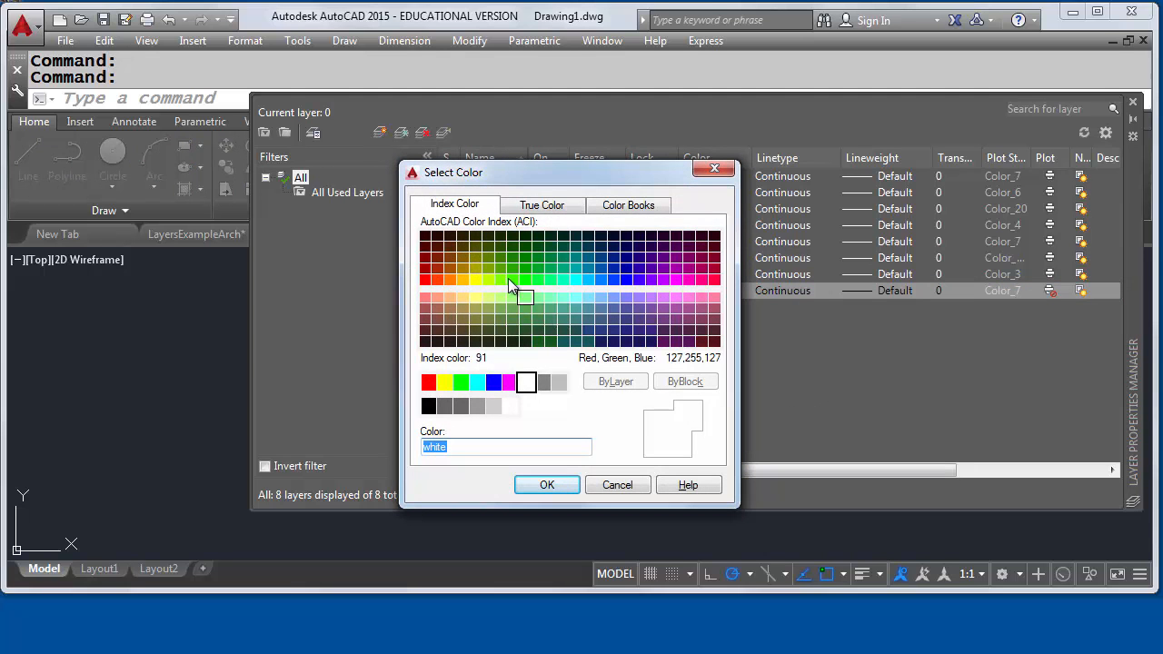
left_click(461, 279)
left_click(549, 485)
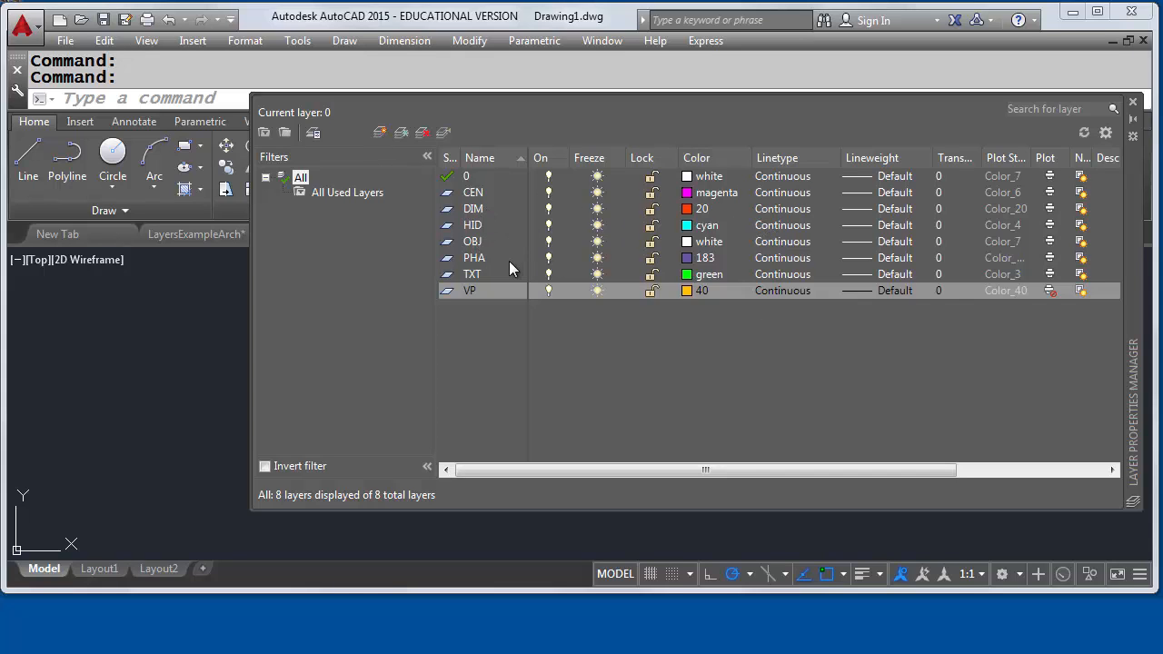
Step: Load the CENTER2 linetype from acad.lin and assign it to layer CEN
left_click(489, 191)
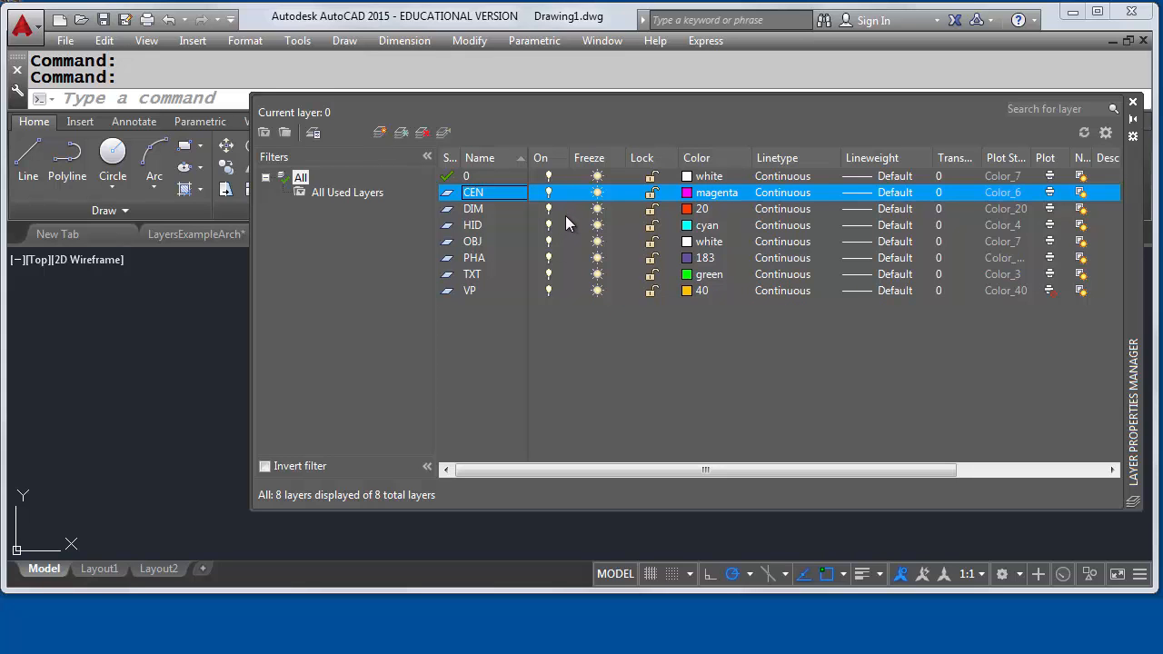
left_click(781, 194)
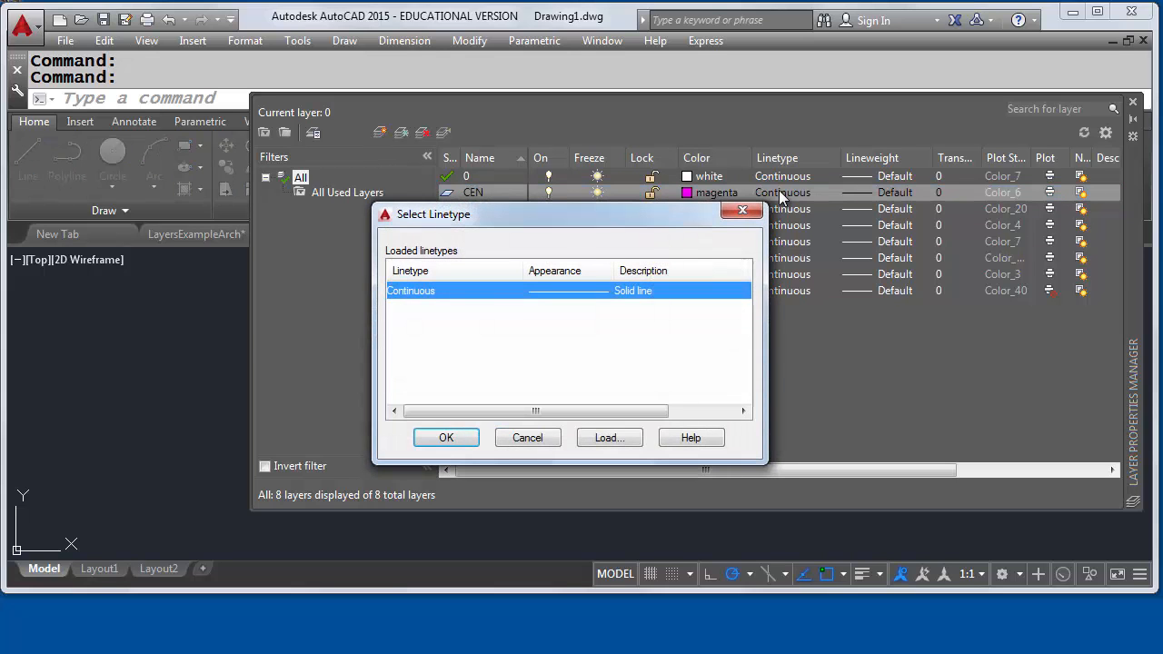
left_click(607, 438)
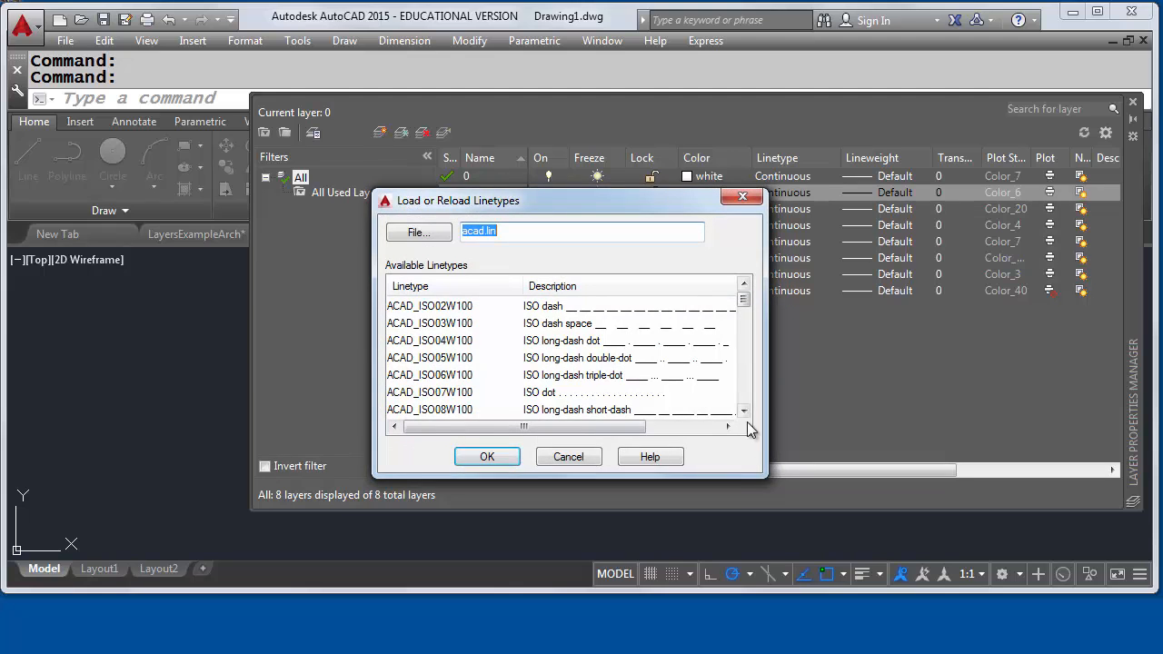
left_click(744, 411)
scroll(745, 414, "down", 4)
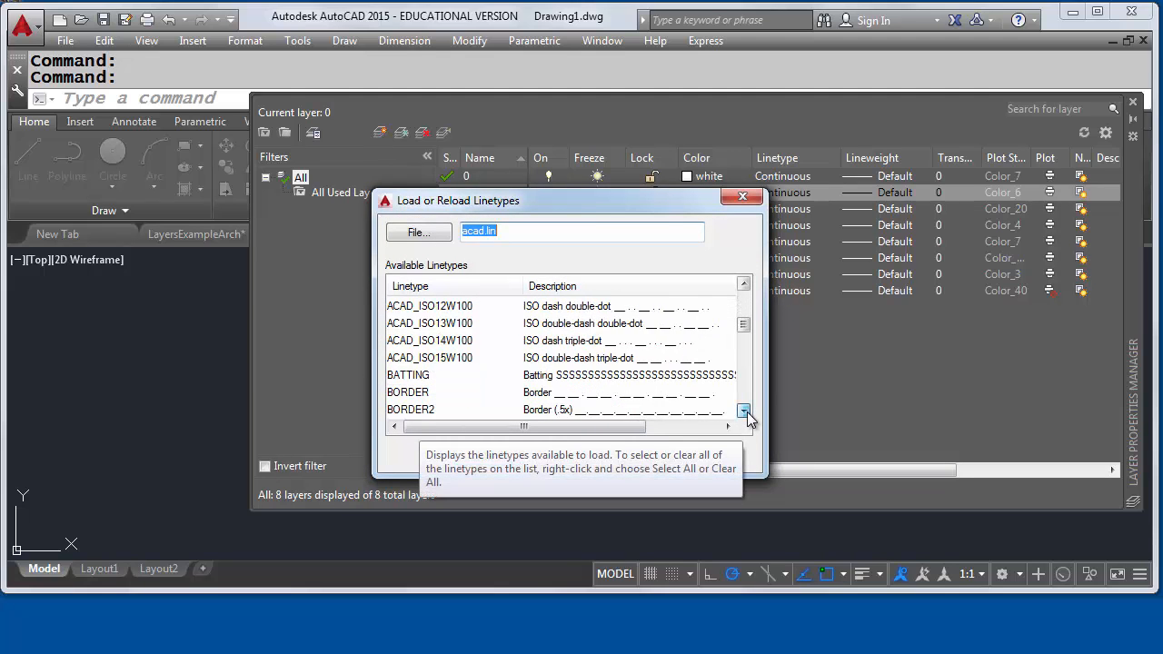
left_click(743, 411)
left_click(743, 411)
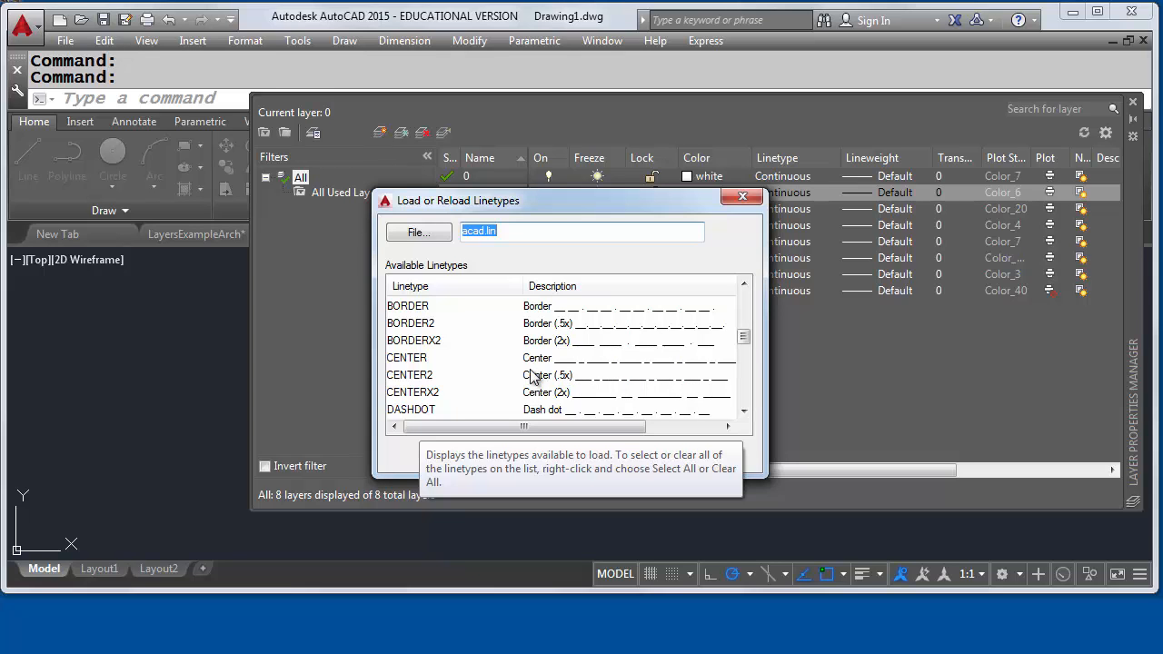
left_click(422, 380)
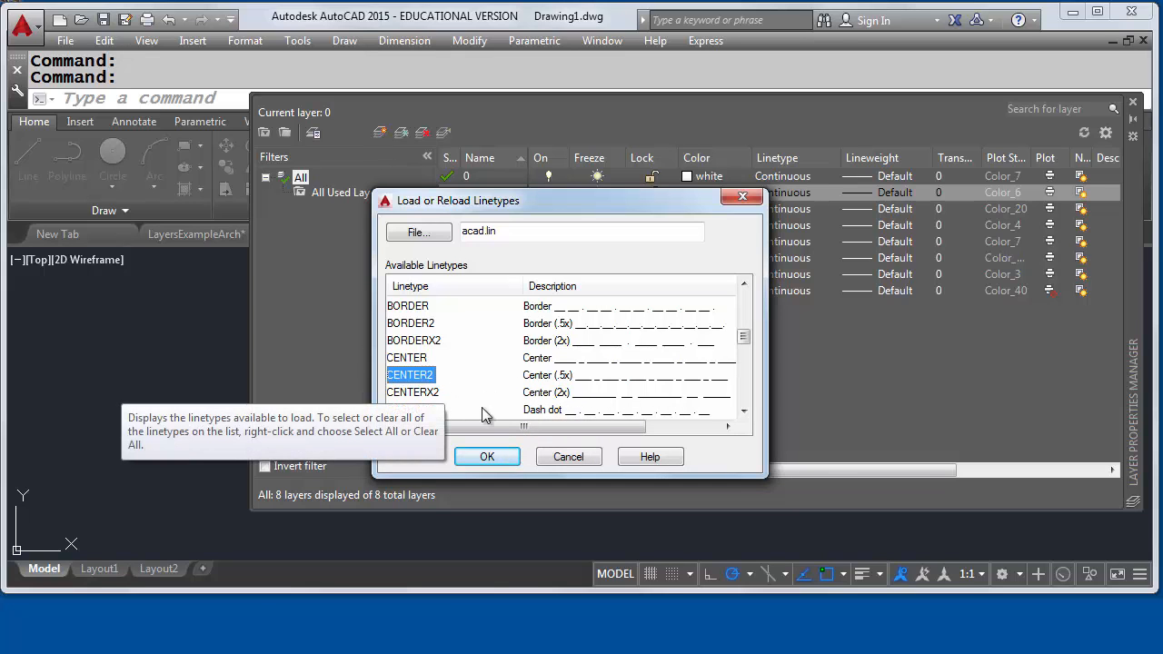
left_click(485, 459)
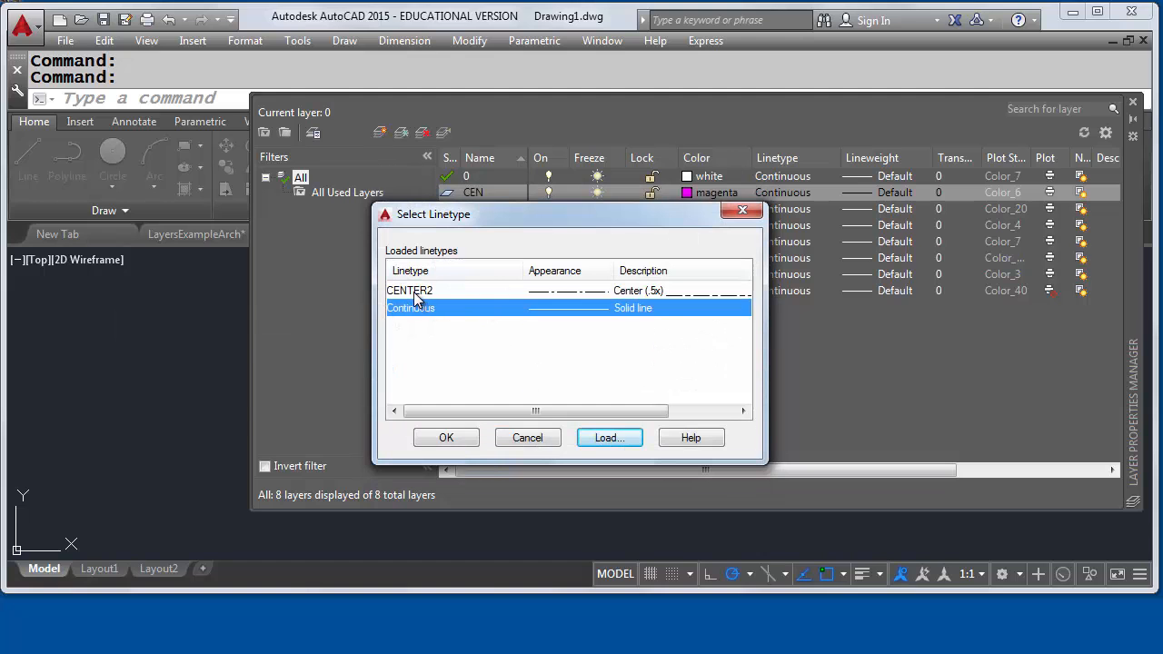
left_click(414, 292)
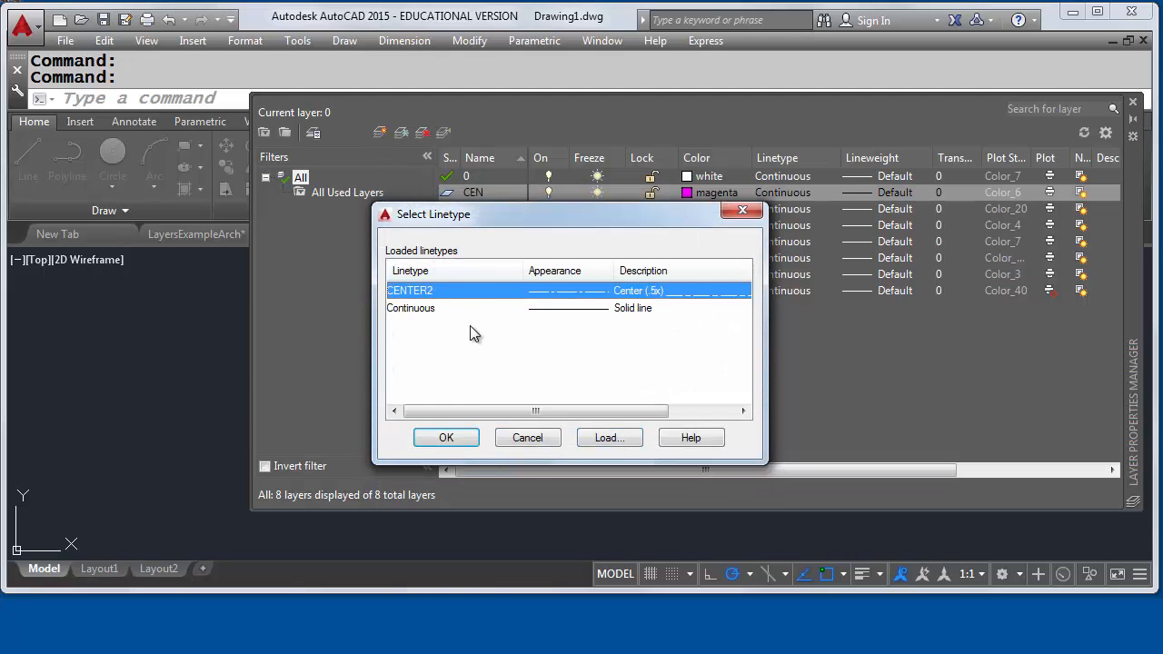
left_click(446, 438)
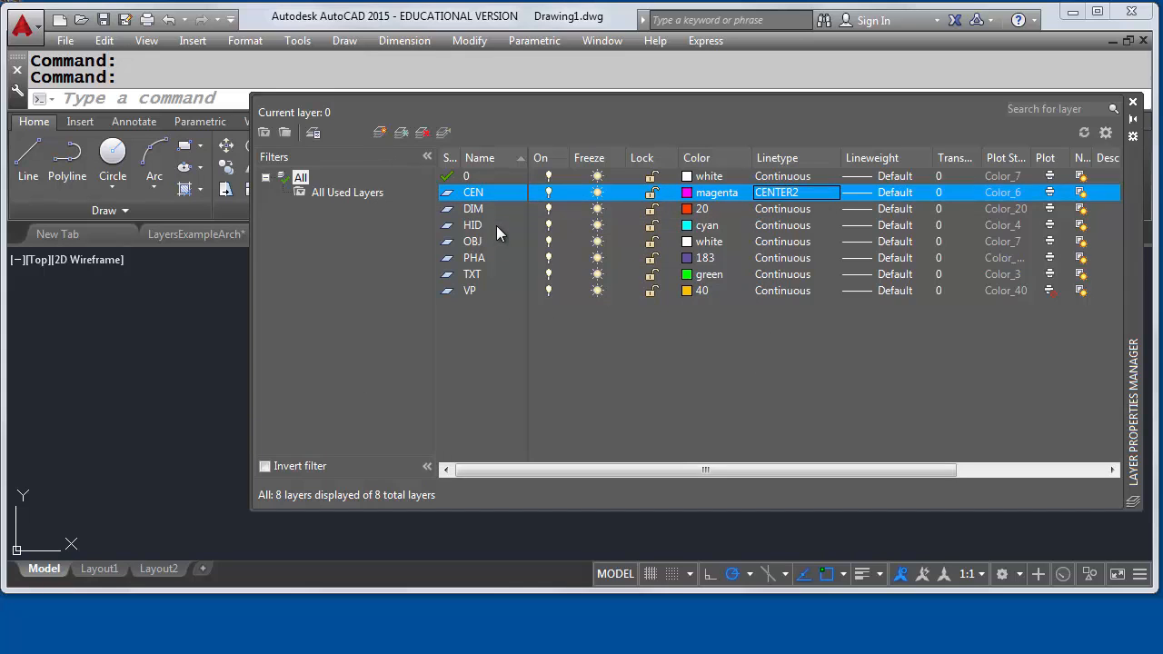
Step: Load the HIDDEN2 and PHANTOM2 linetypes from acad.lin while choosing a linetype for layer HID
left_click(497, 225)
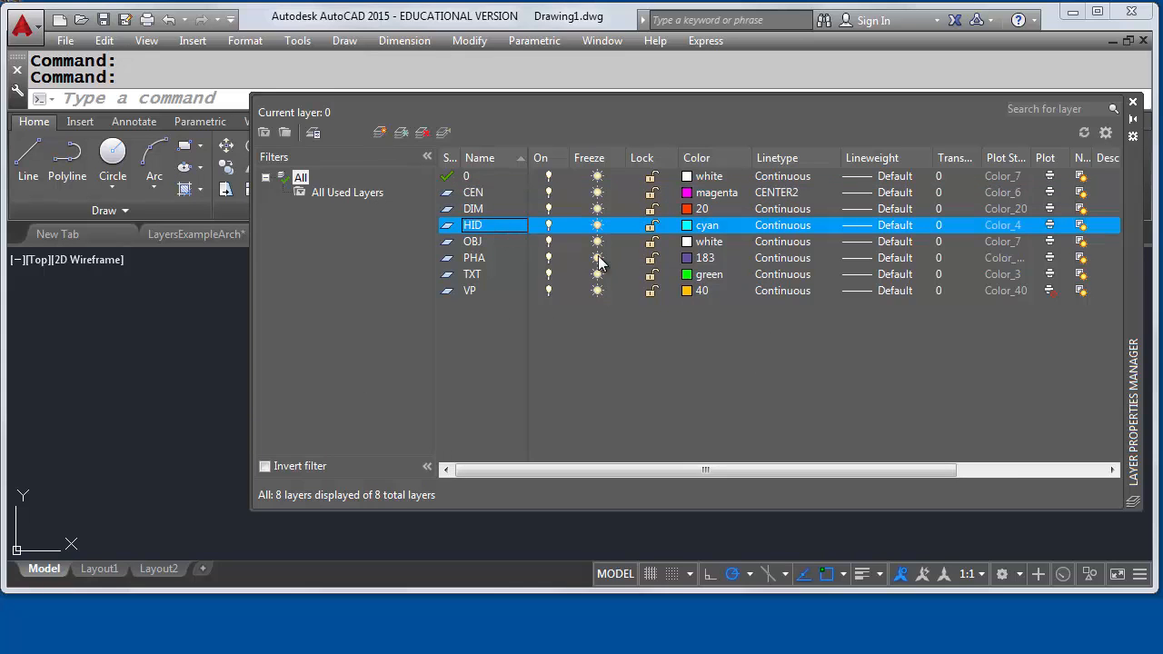
left_click(783, 226)
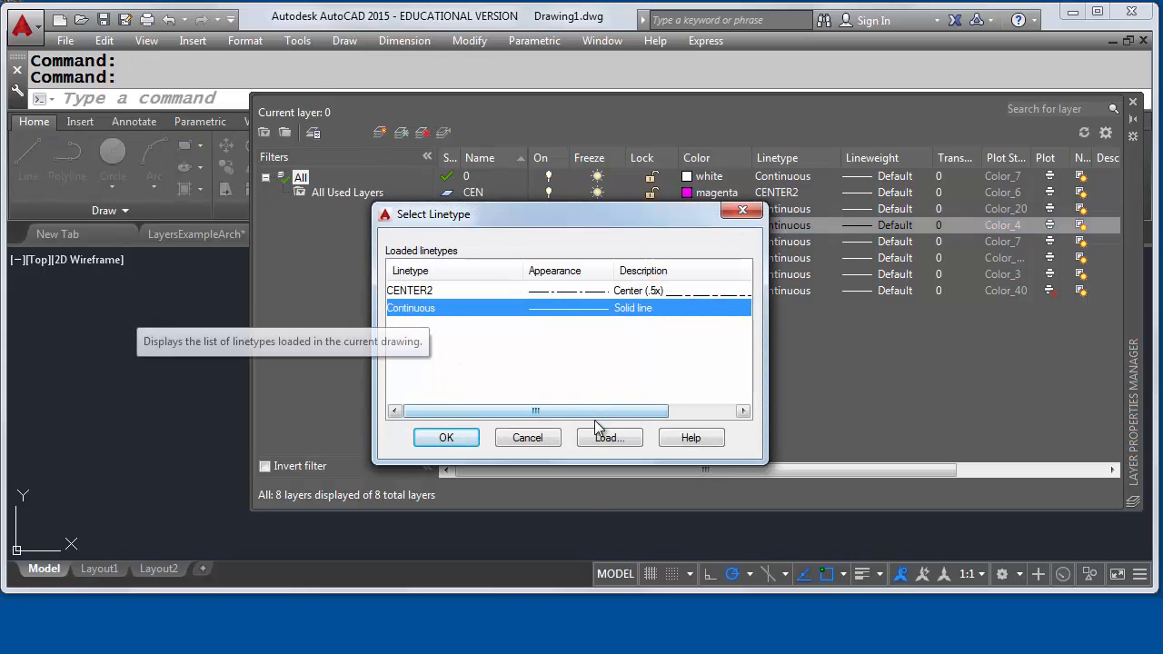
left_click_drag(578, 223, 892, 249)
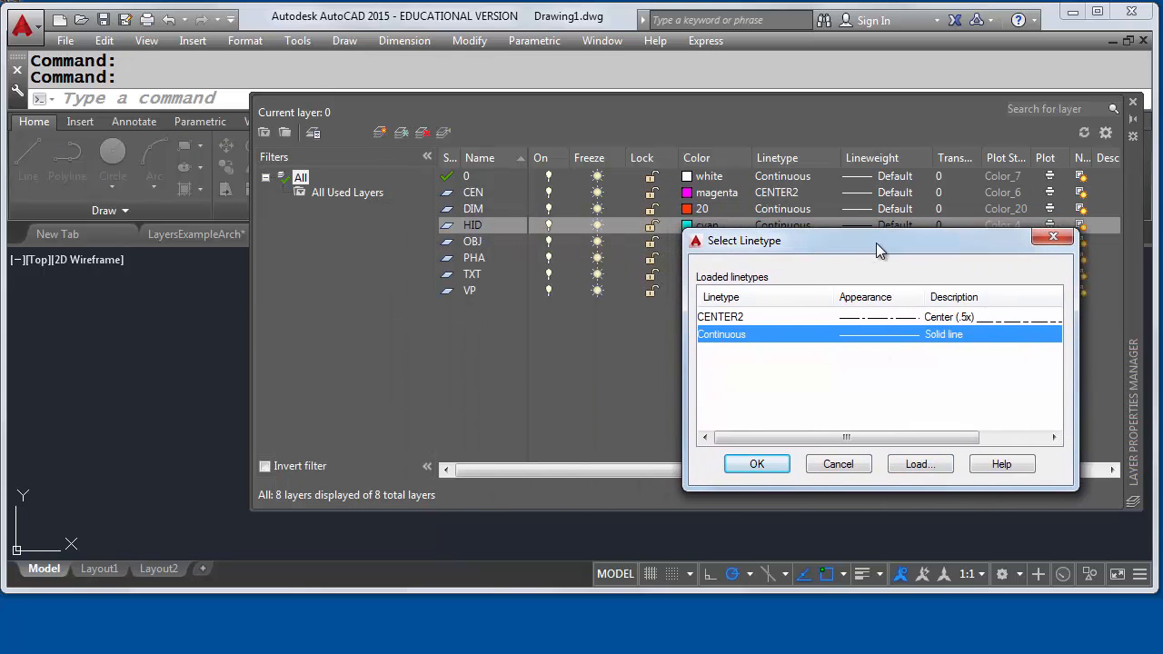
left_click(922, 464)
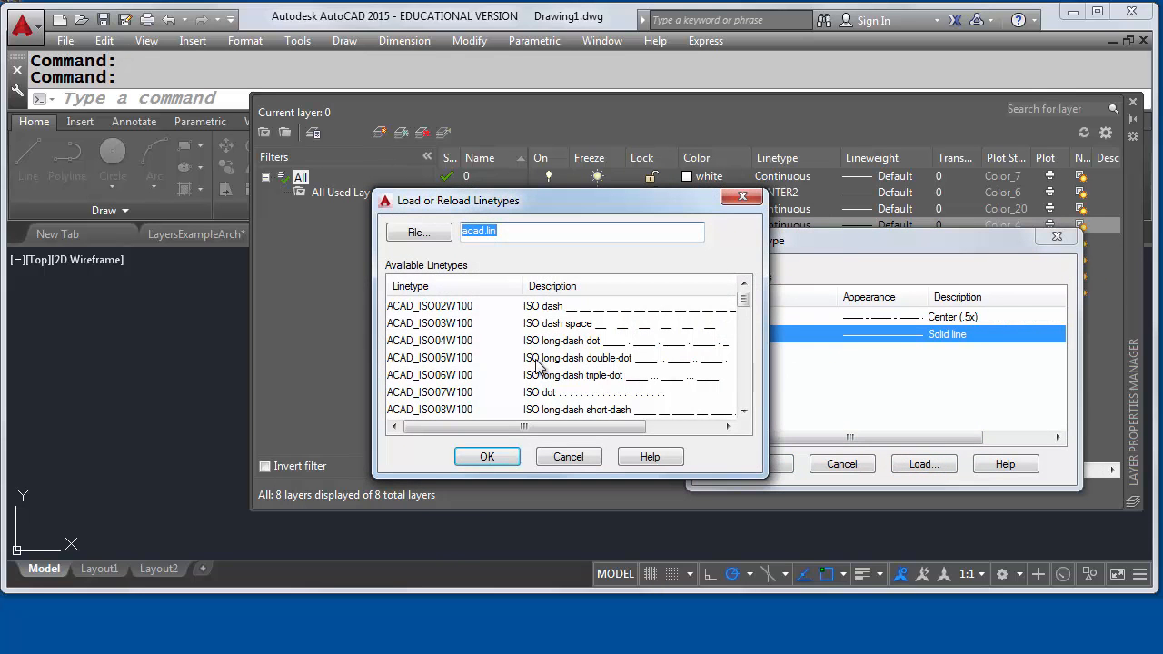
left_click(743, 410)
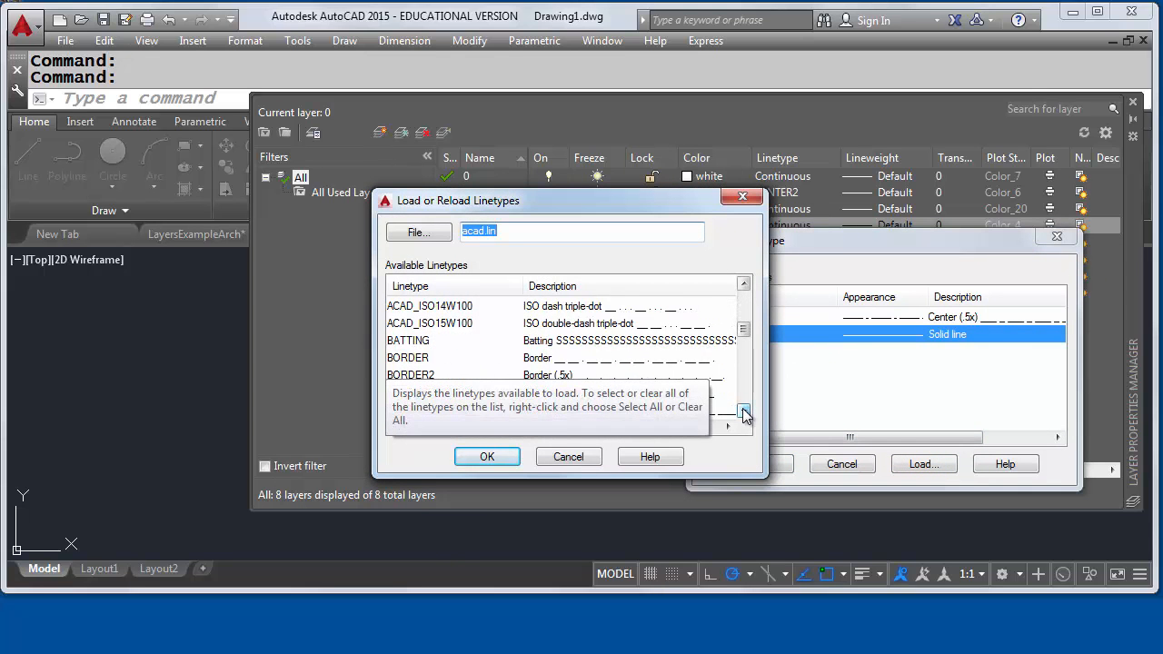
left_click(743, 411)
left_click(743, 411)
left_click(741, 411)
left_click(740, 411)
left_click(744, 412)
left_click(743, 412)
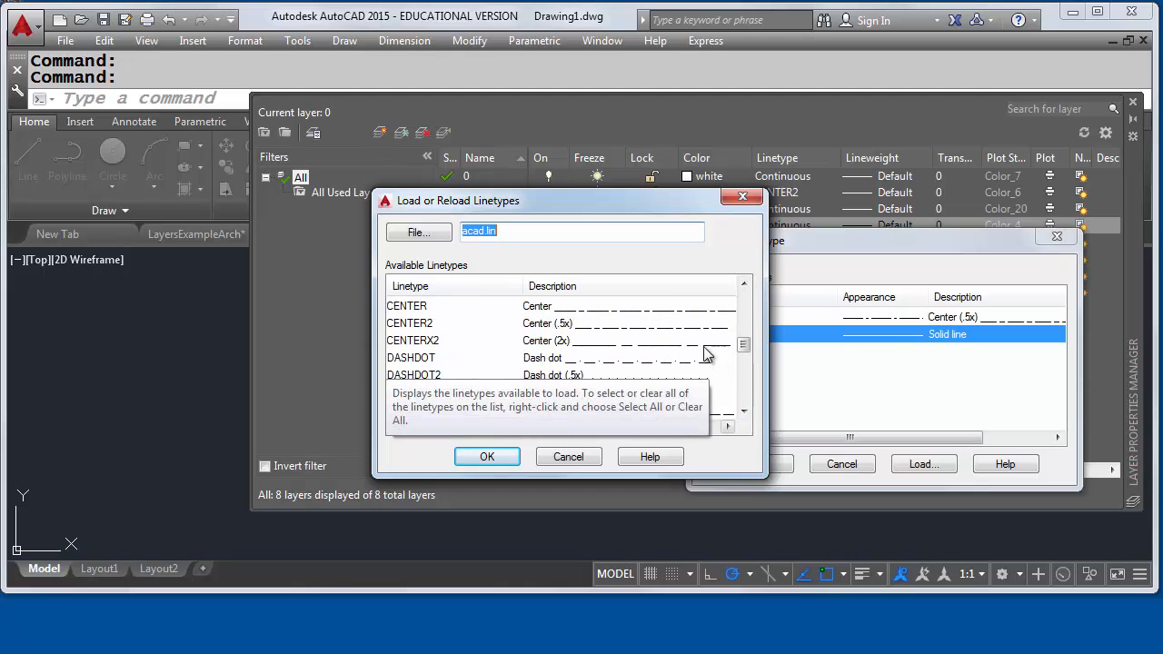
left_click(743, 411)
left_click(743, 411)
left_click(743, 411)
left_click(743, 411)
left_click(744, 410)
left_click(744, 411)
left_click(744, 411)
left_click(744, 411)
left_click(743, 410)
left_click(744, 411)
left_click(744, 411)
left_click(743, 411)
left_click(744, 411)
left_click(743, 410)
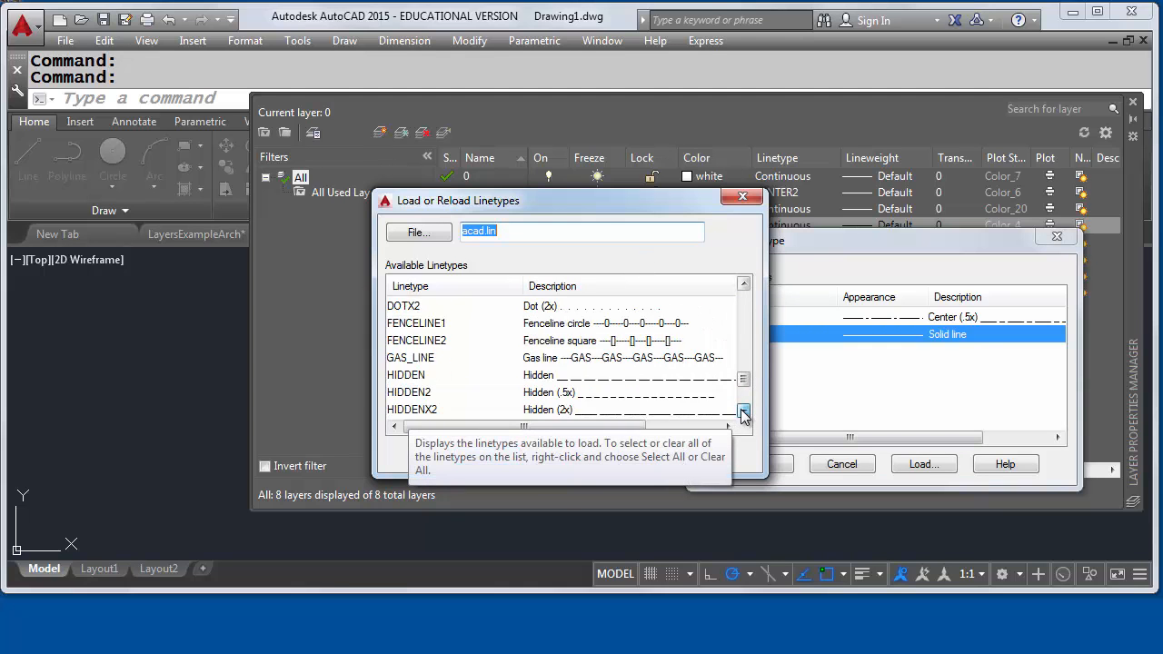
left_click(744, 410)
left_click(430, 376)
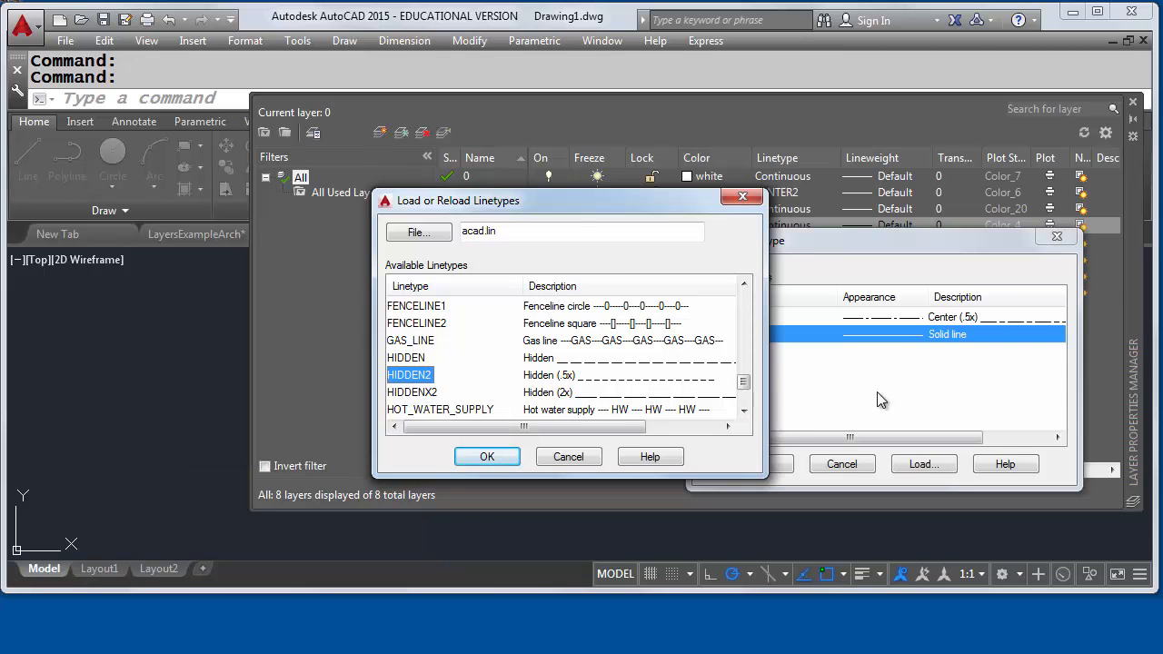
left_click(743, 410)
left_click(743, 411)
left_click(743, 411)
left_click(743, 411)
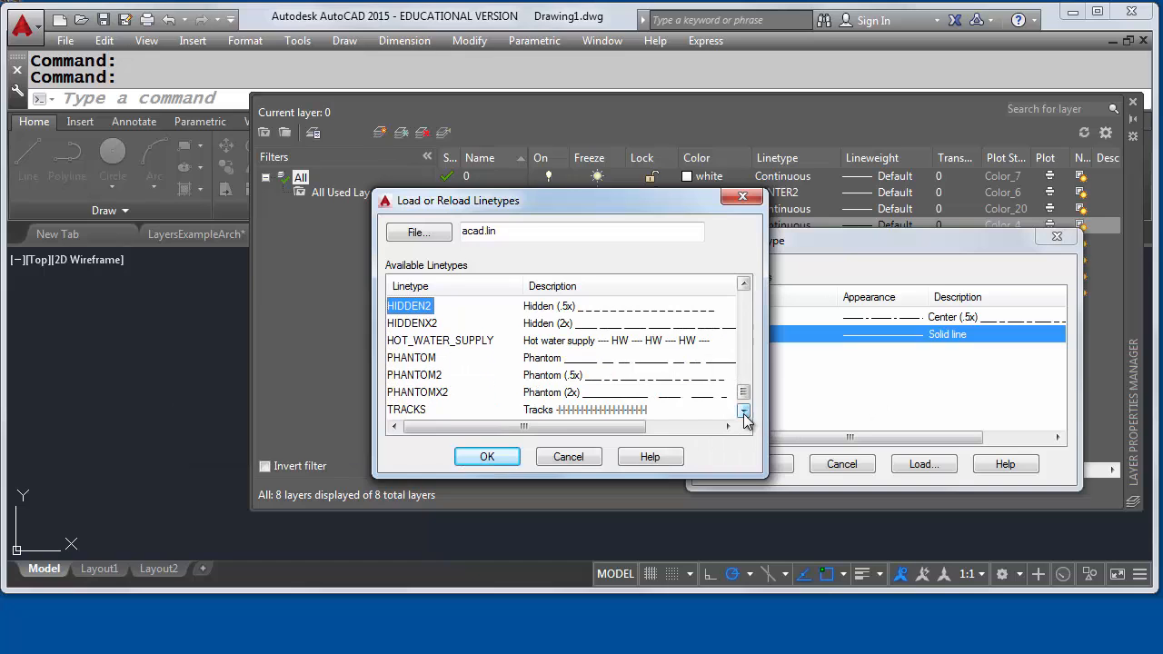
left_click(416, 376, "ctrl")
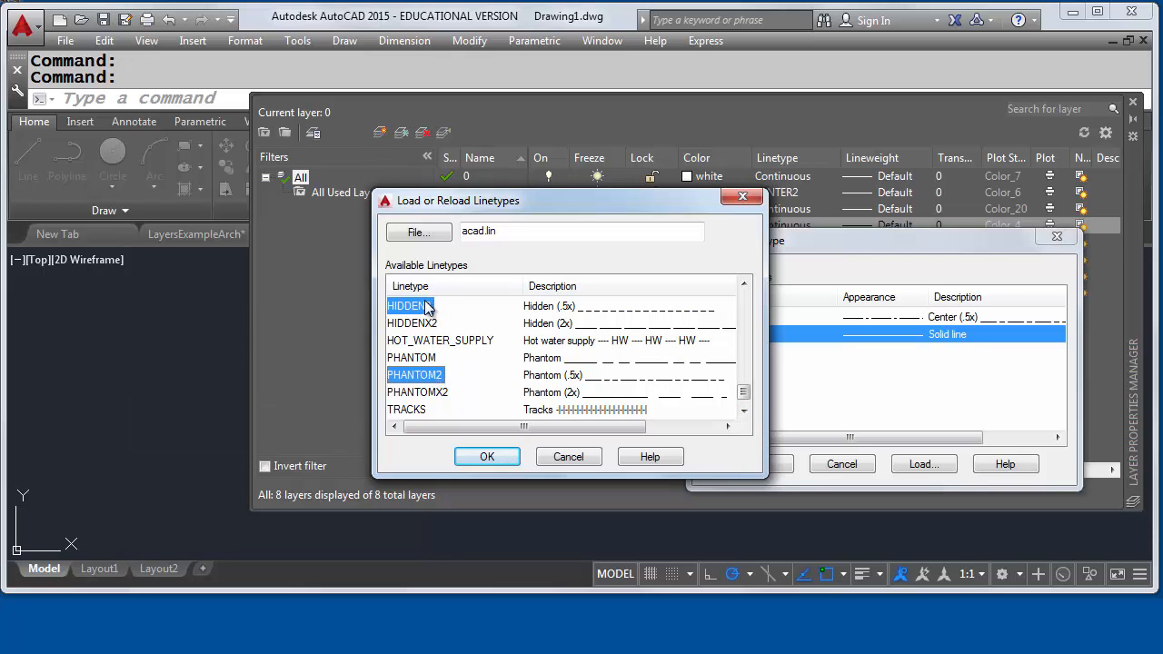
left_click(487, 457)
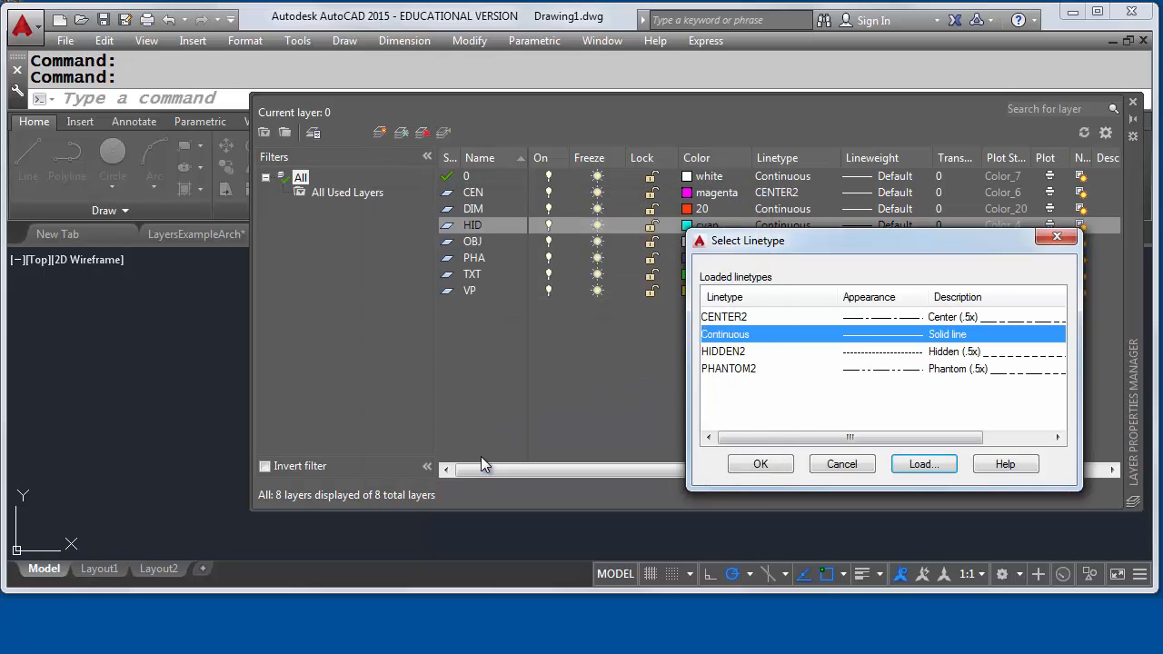
Step: Assign the HIDDEN2 linetype to layer HID and PHANTOM2 to layer PHA
left_click(729, 352)
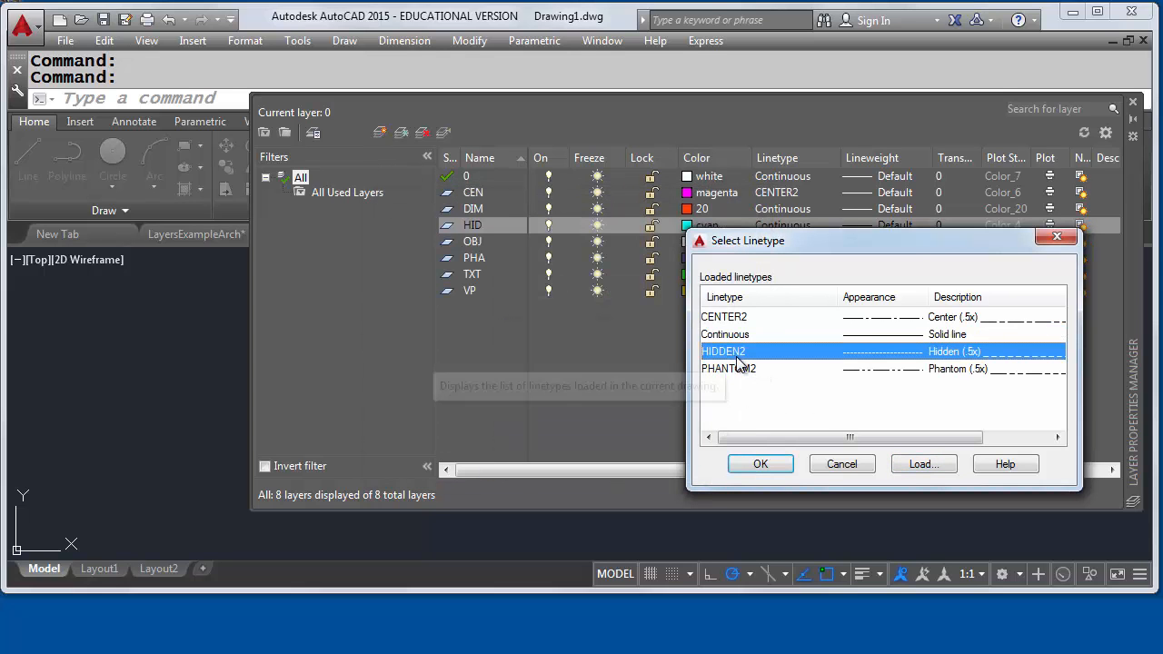
left_click(760, 464)
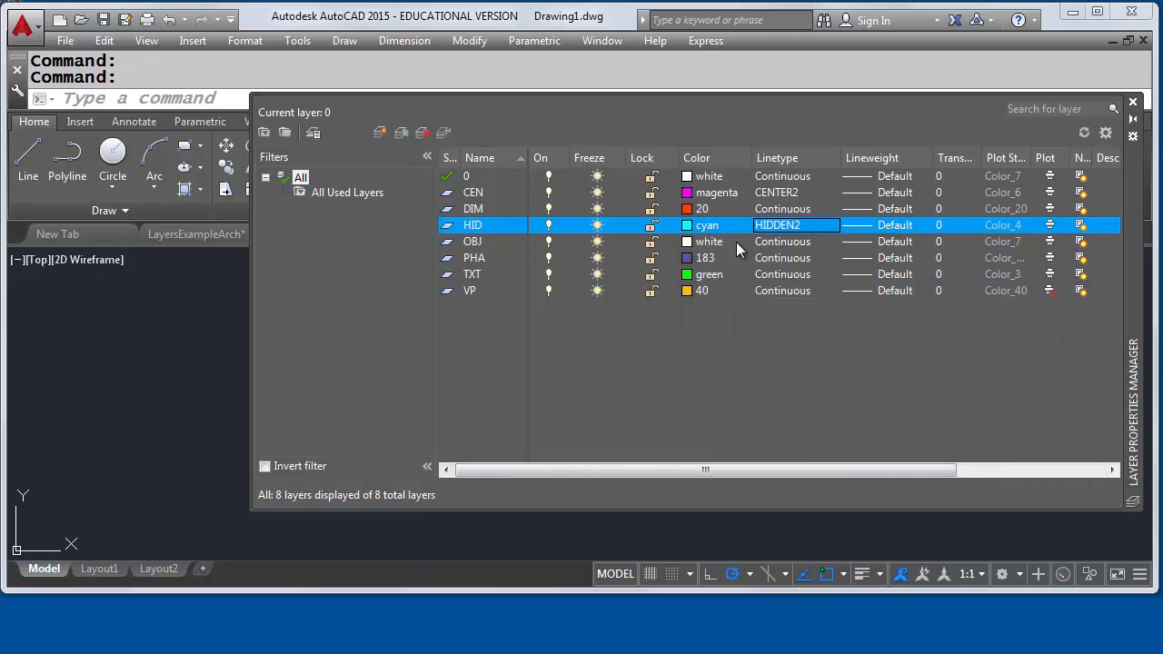
left_click(784, 261)
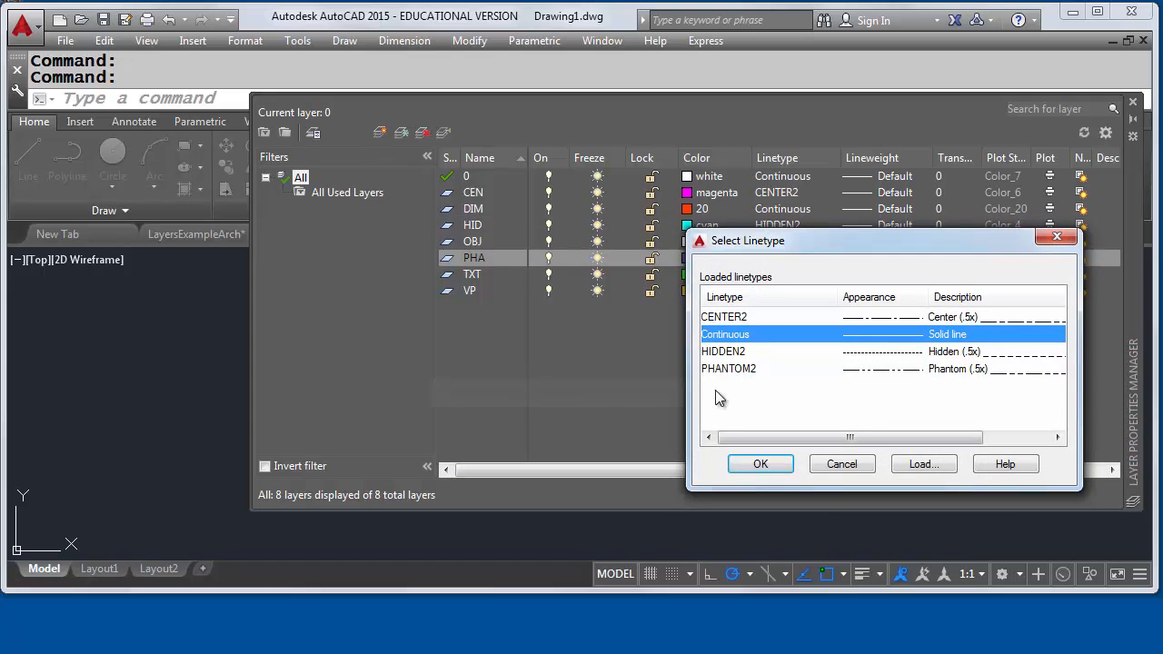
left_click(726, 372)
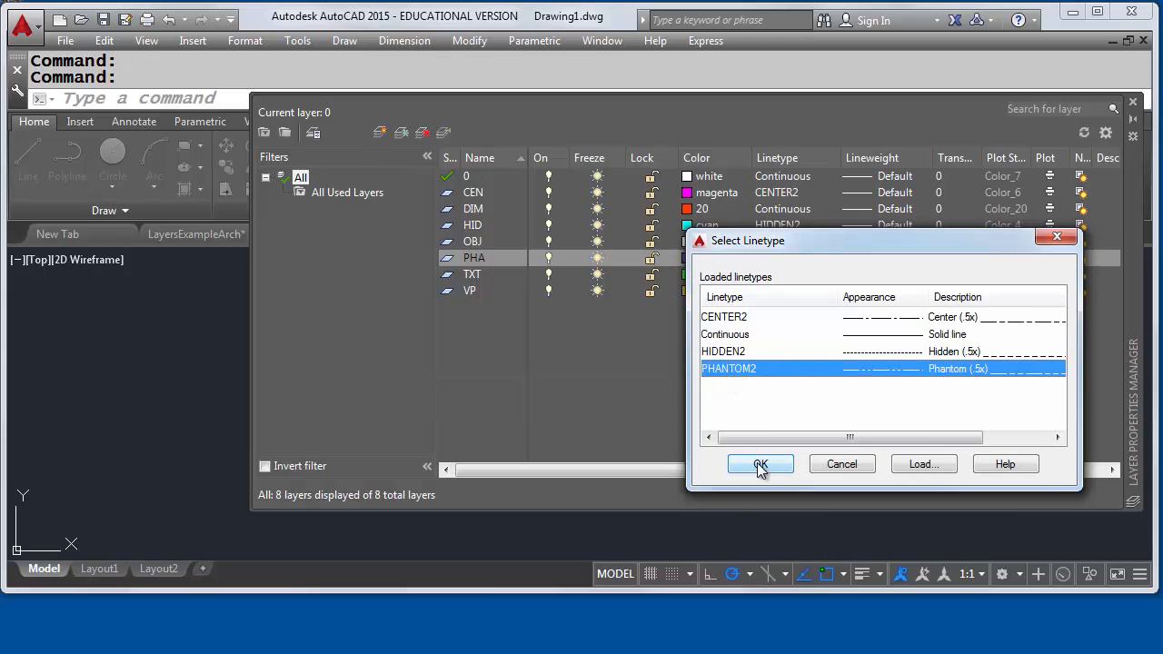
left_click(759, 465)
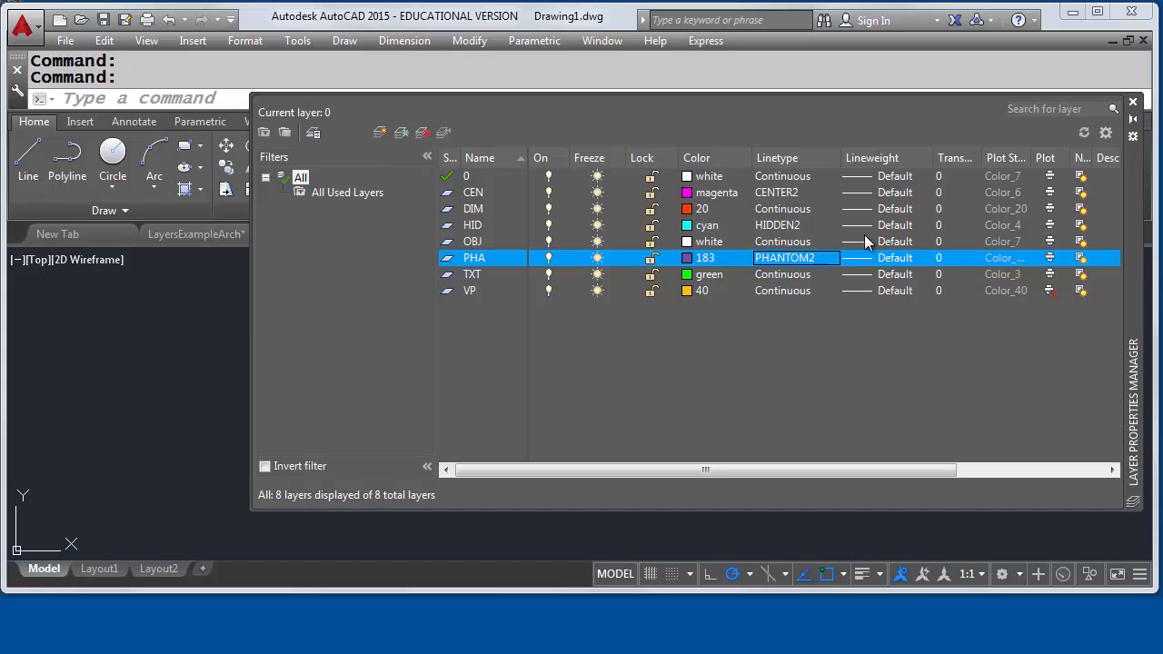
Step: Set the lineweight of layer OBJ to 0.50 mm
left_click(507, 242)
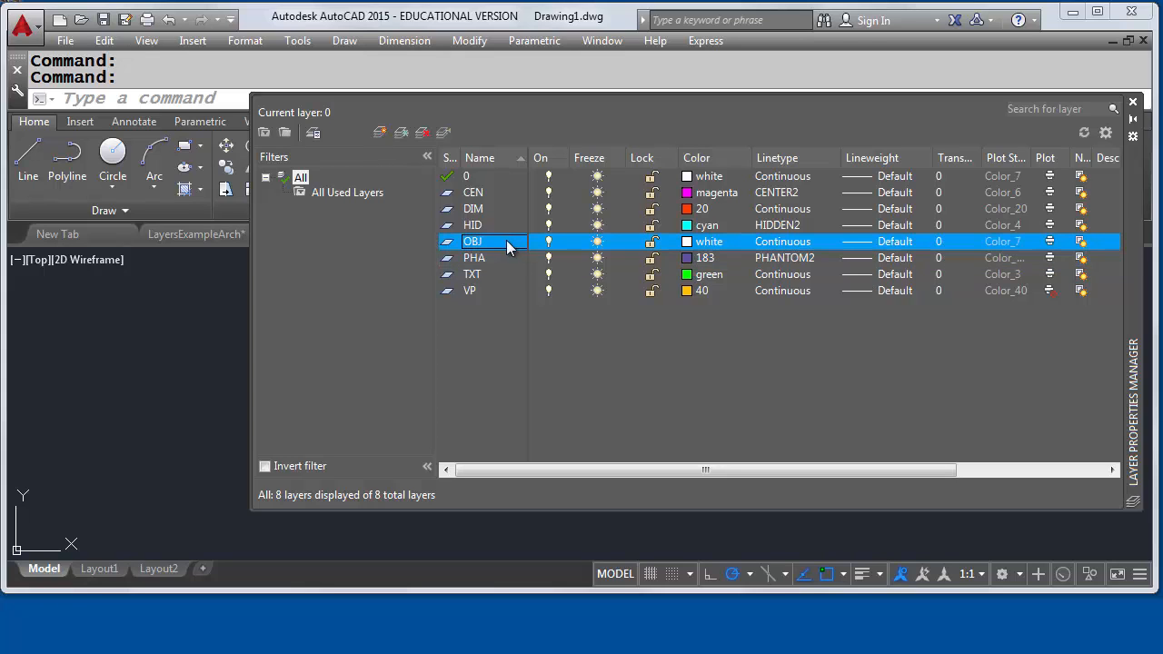
left_click(893, 242)
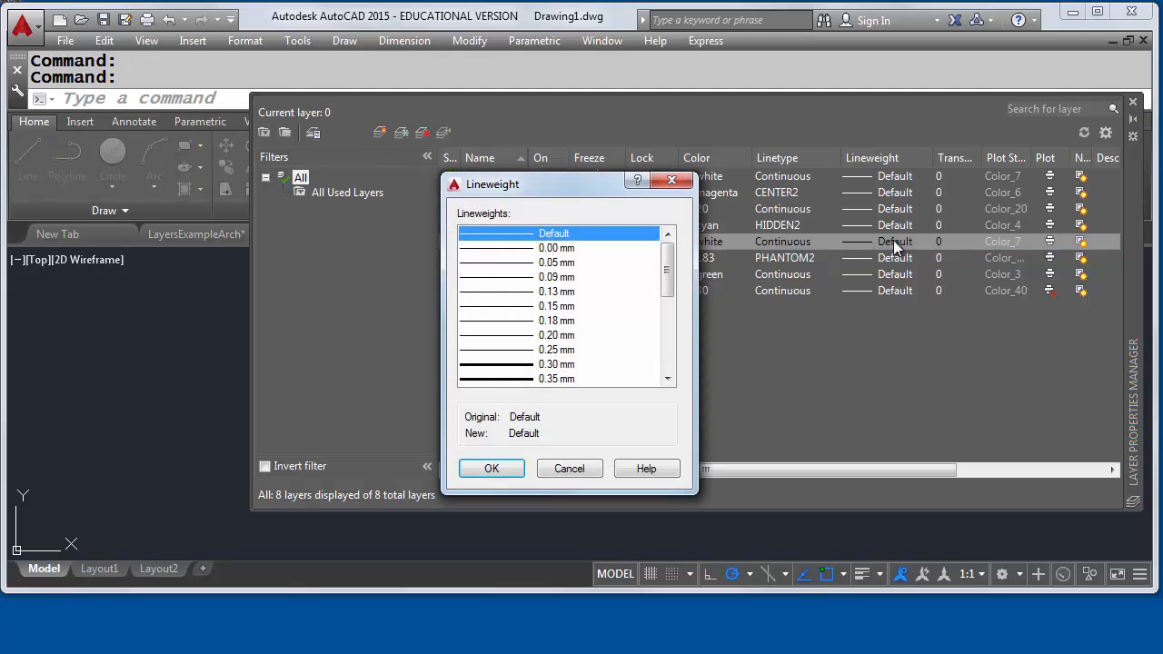
left_click(668, 379)
left_click(668, 379)
left_click(668, 379)
left_click(668, 378)
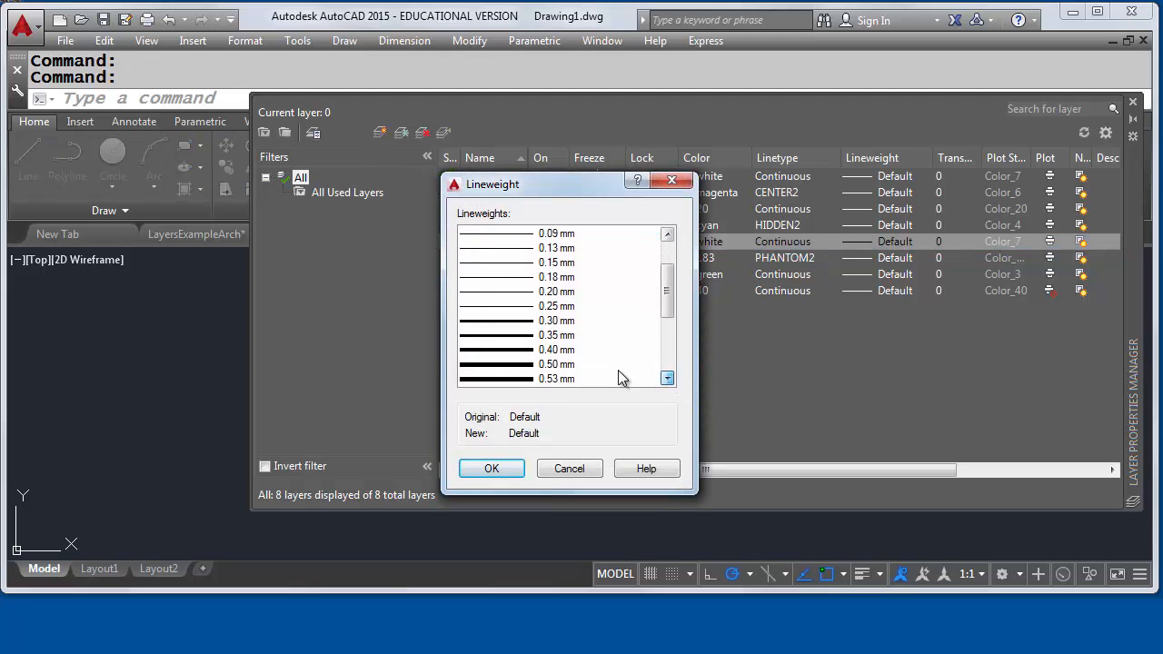
left_click(503, 353)
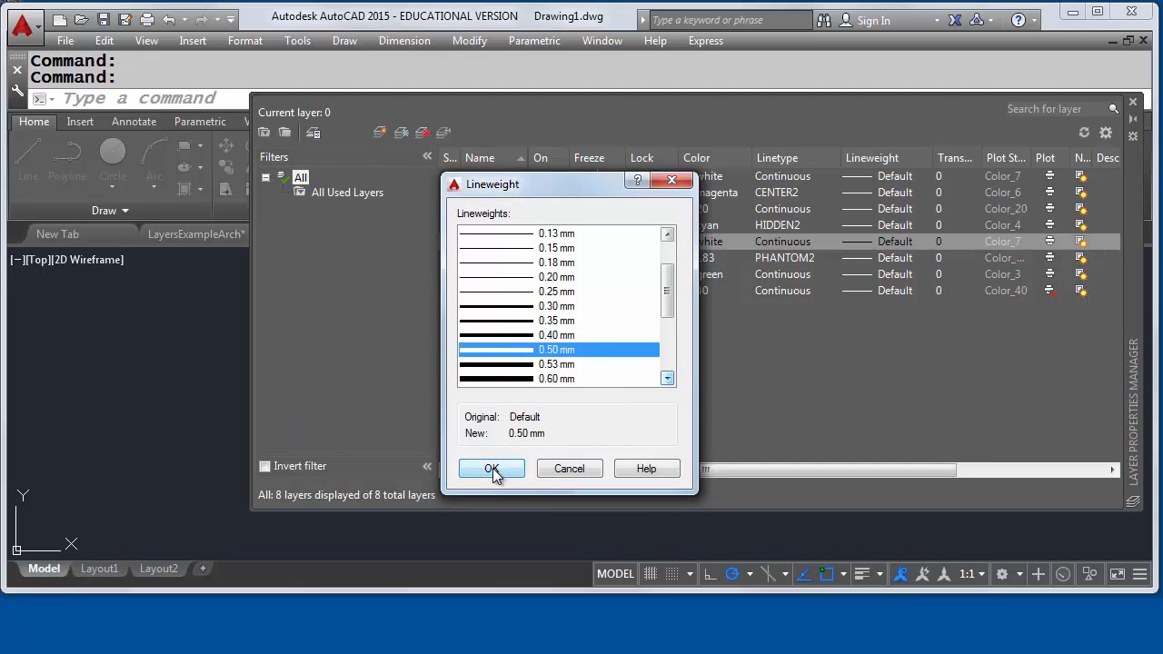
left_click(492, 468)
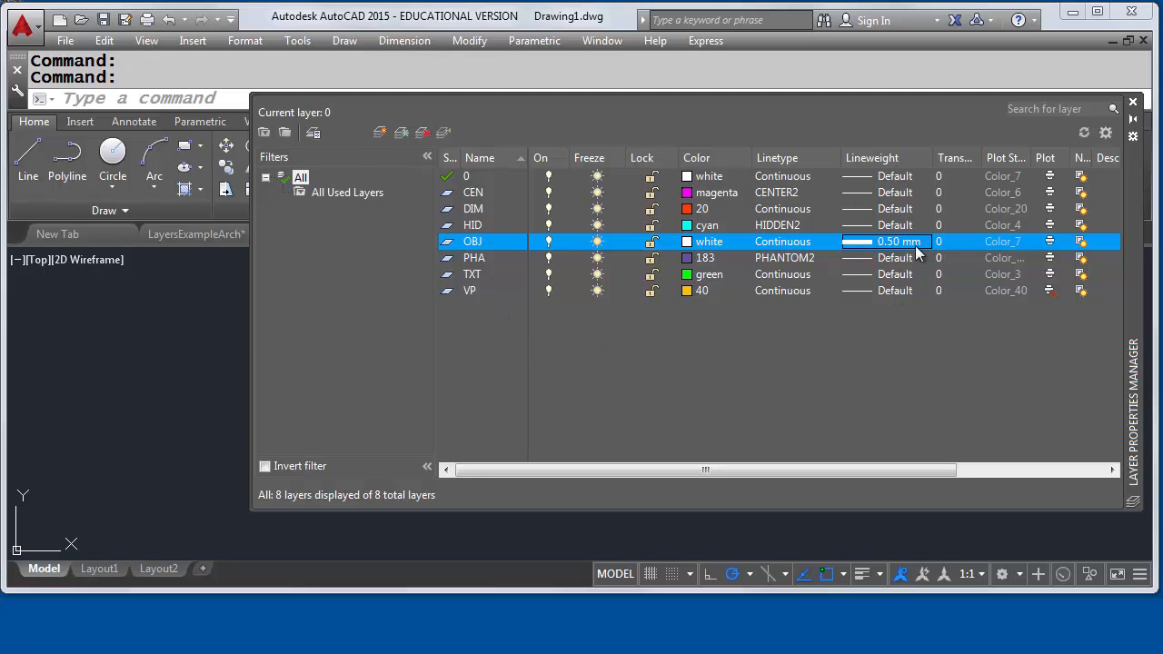
left_click(897, 225)
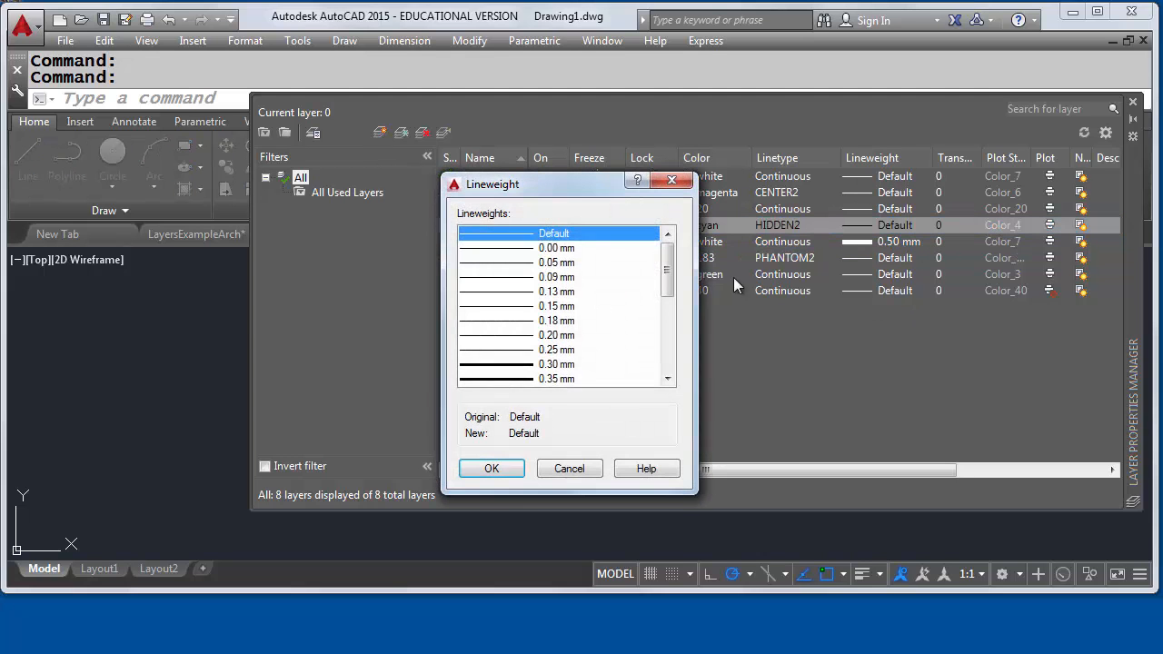
left_click_drag(667, 272, 667, 326)
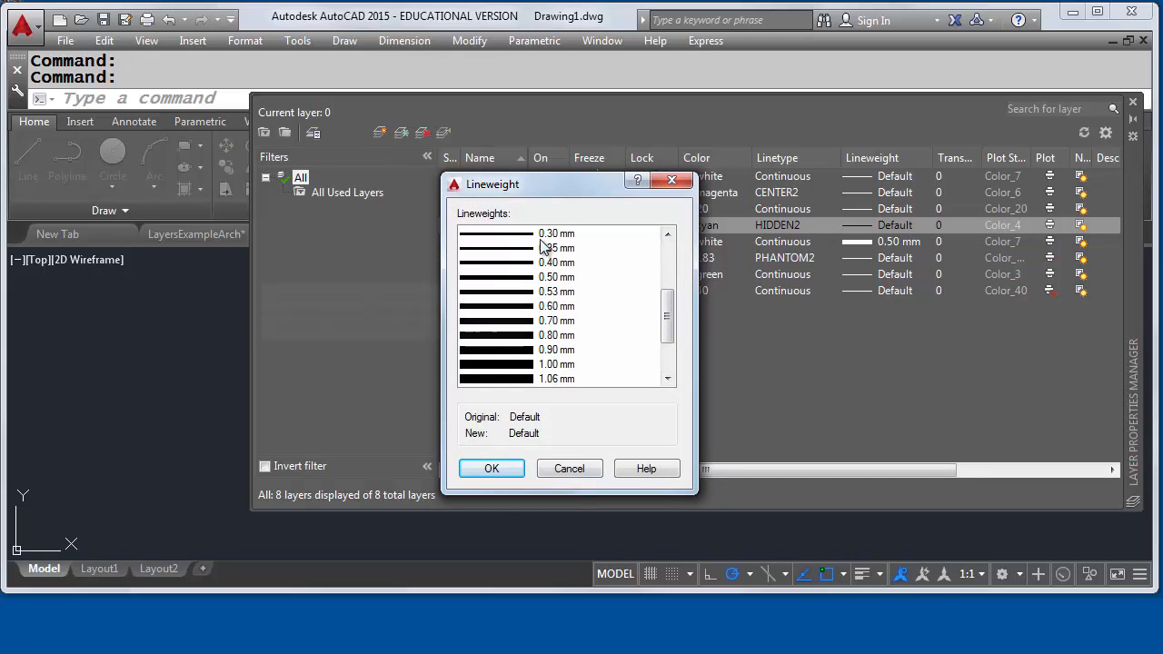
left_click(570, 469)
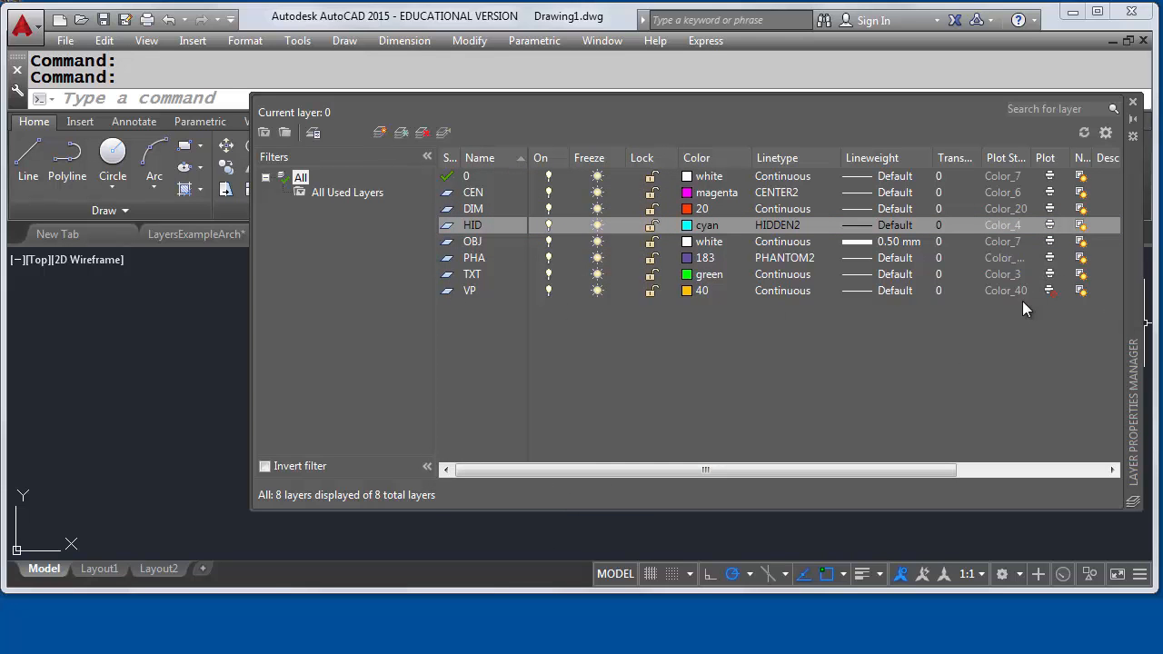
Step: Make OBJ the current layer and close the layer manager
left_click(500, 241)
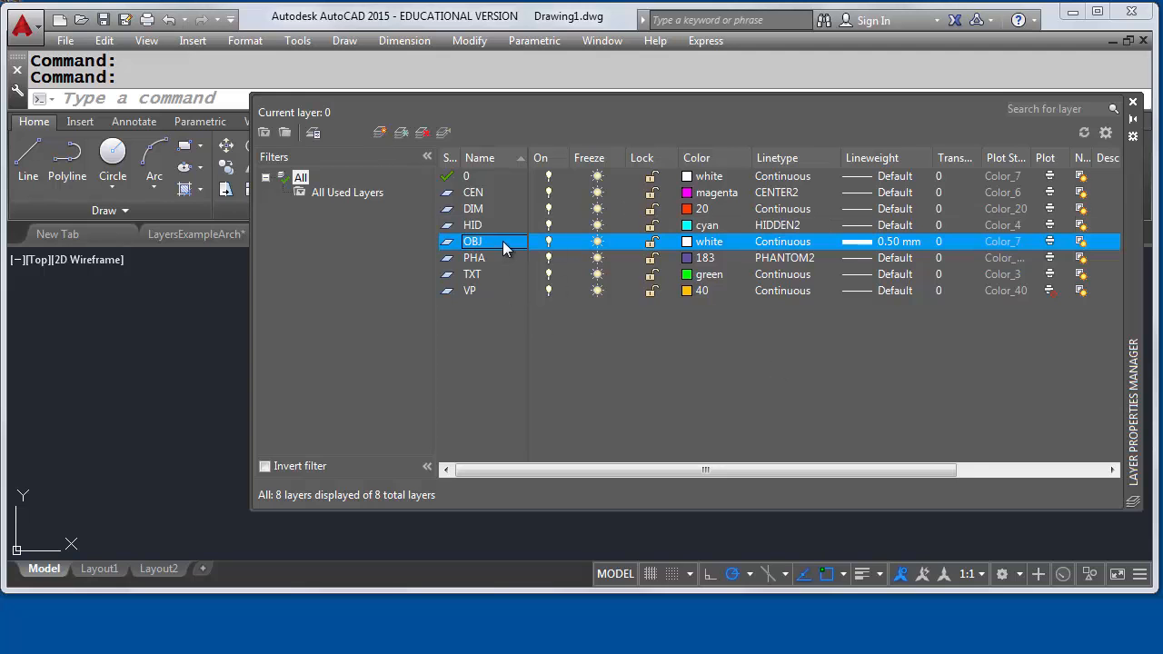
left_click(444, 132)
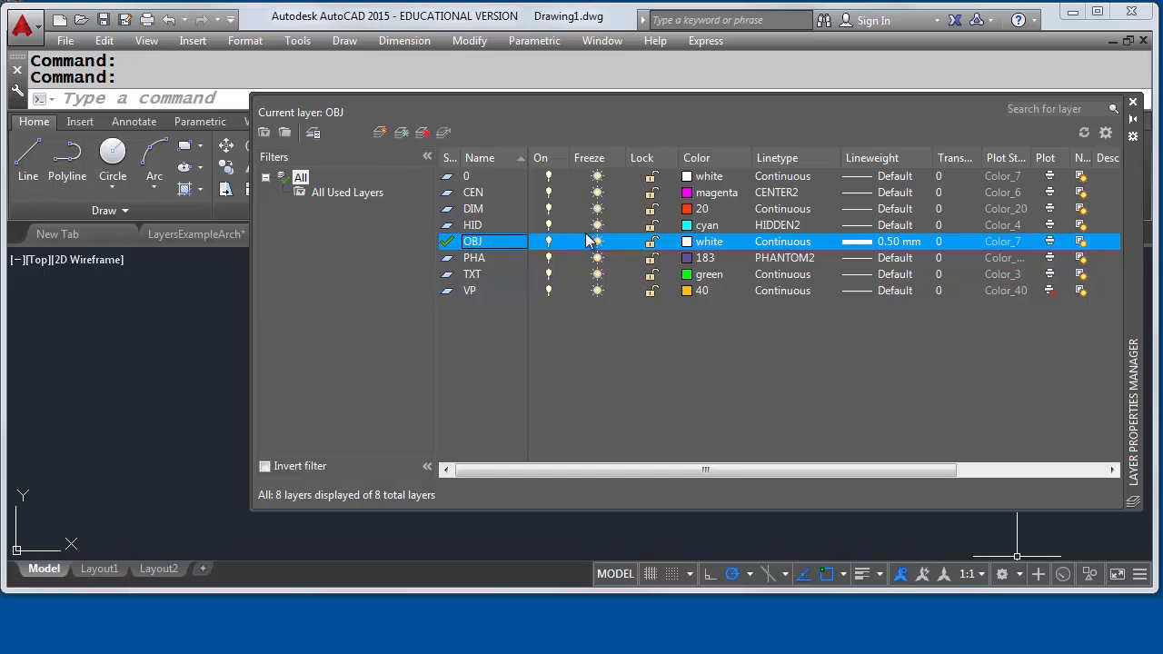
left_click(1134, 102)
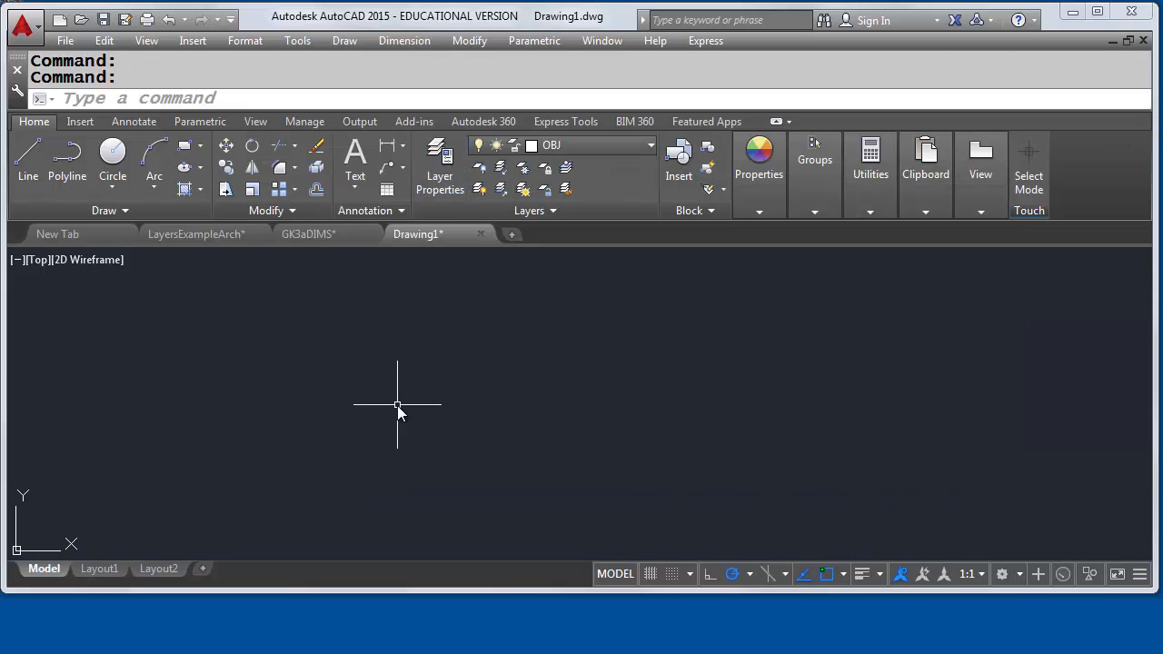
Step: Draw a small rectangle on layer OBJ, a short distance up and right of the origin
type("REC")
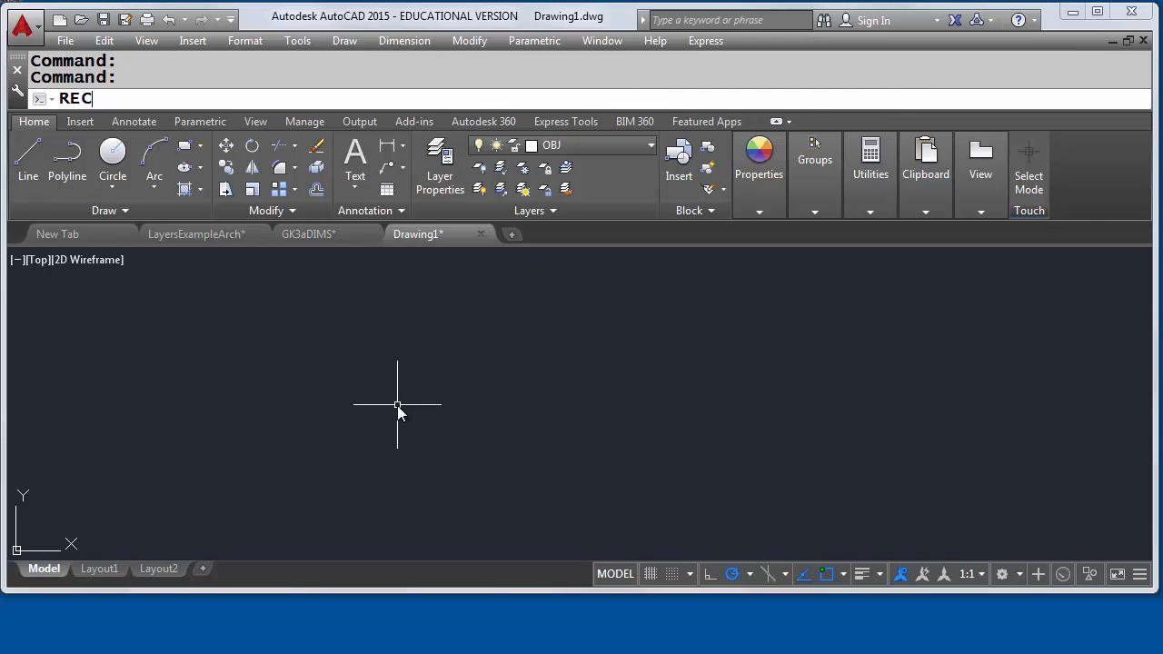
key("Return")
left_click(147, 511)
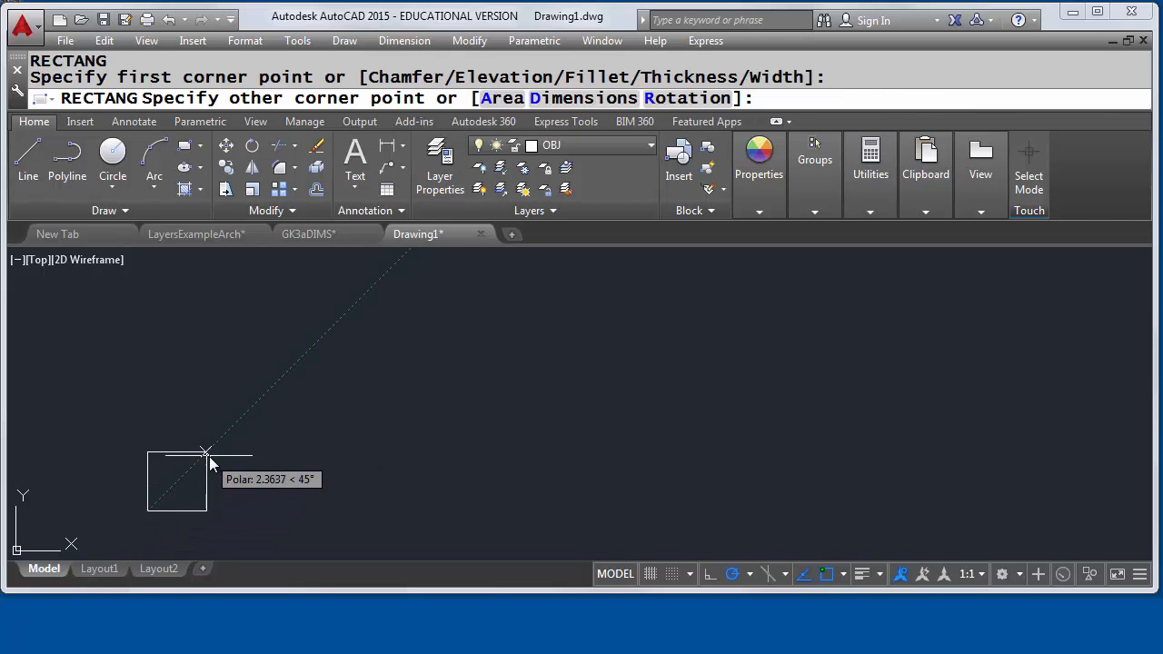
left_click(245, 434)
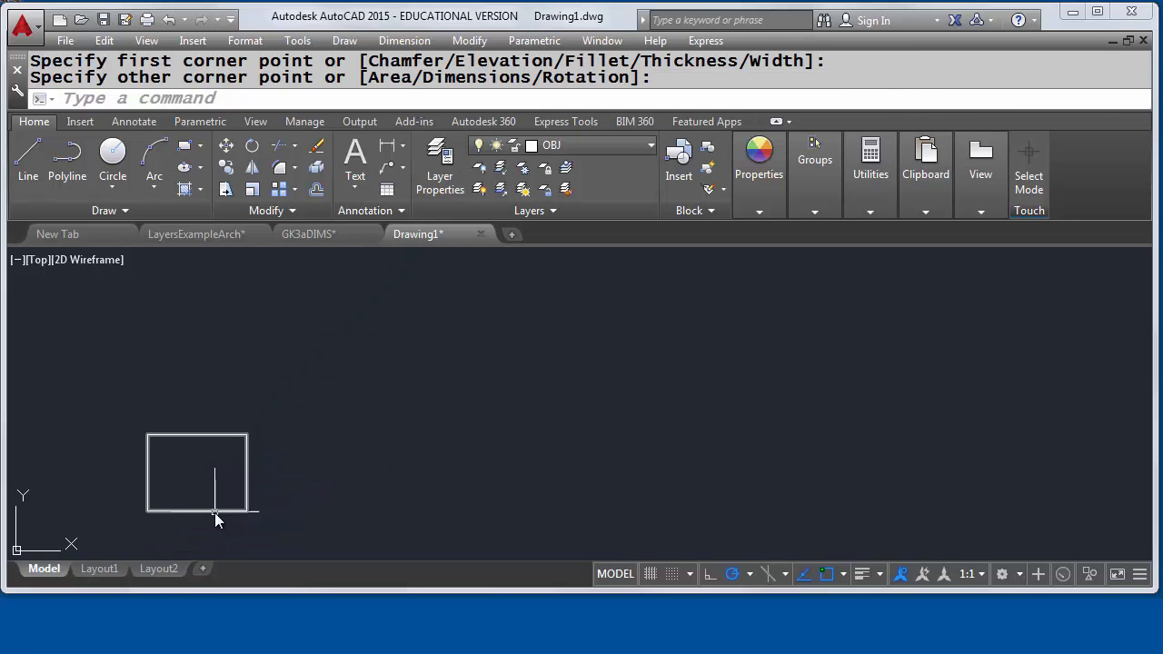
scroll(197, 493, "up", 2)
middle_click_drag(197, 493, 346, 433)
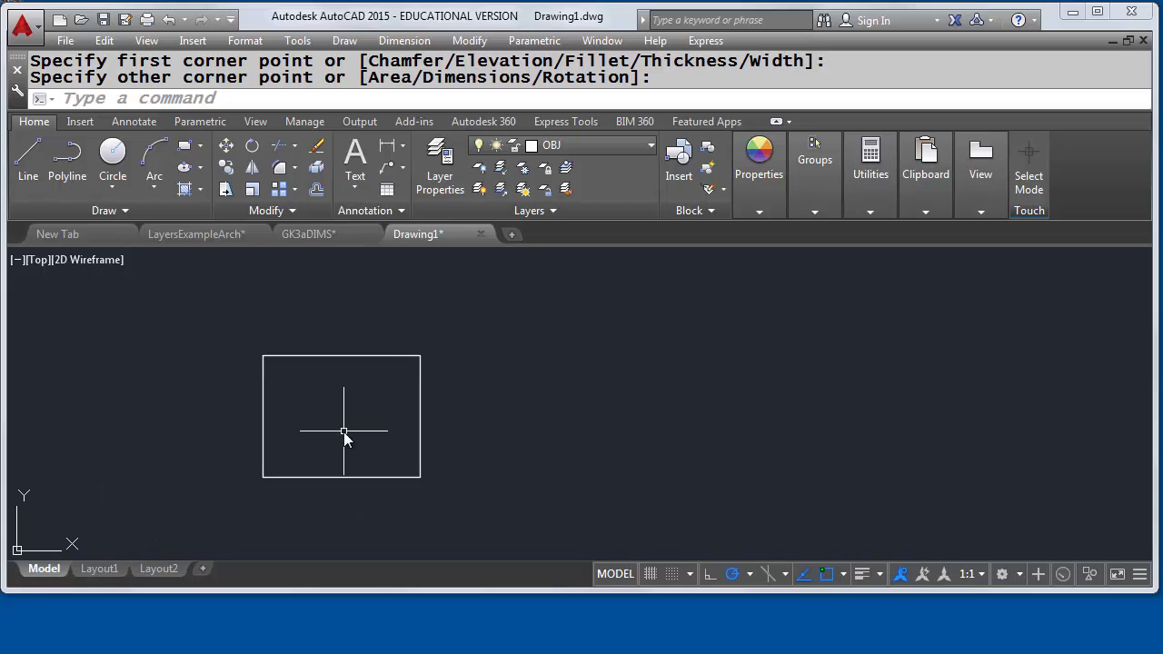
scroll(390, 449, "up", 2)
scroll(366, 444, "down", 2)
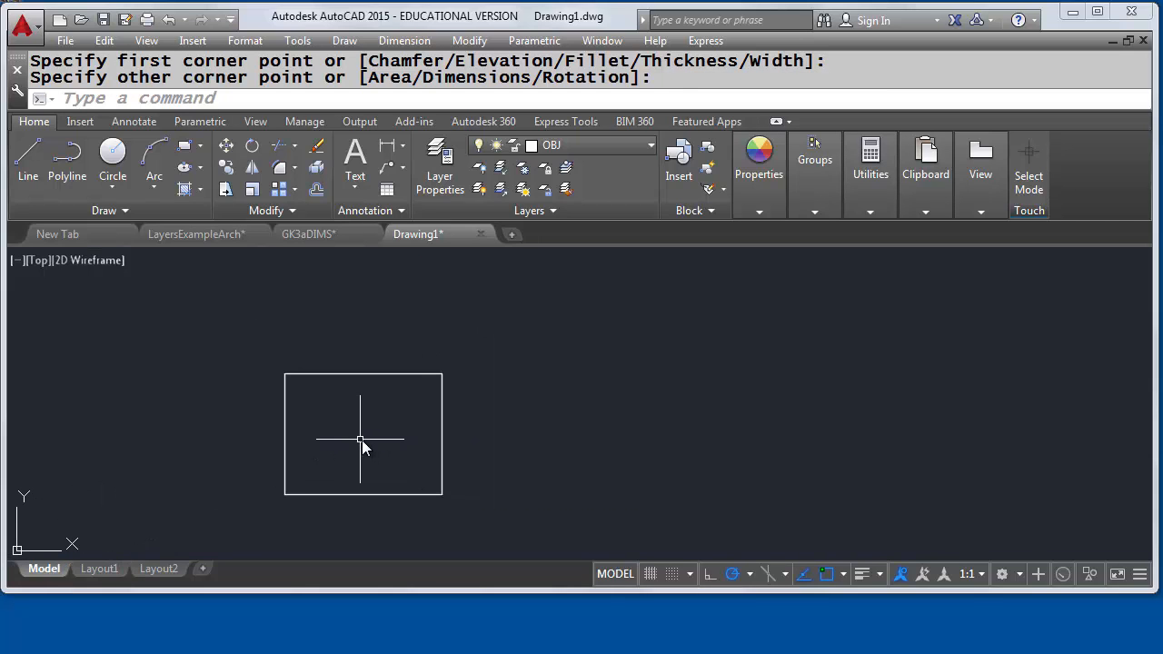
Step: Draw a circle centered inside the rectangle, leaving a gap to its edges, and turn on lineweight display
type("c")
key("Return")
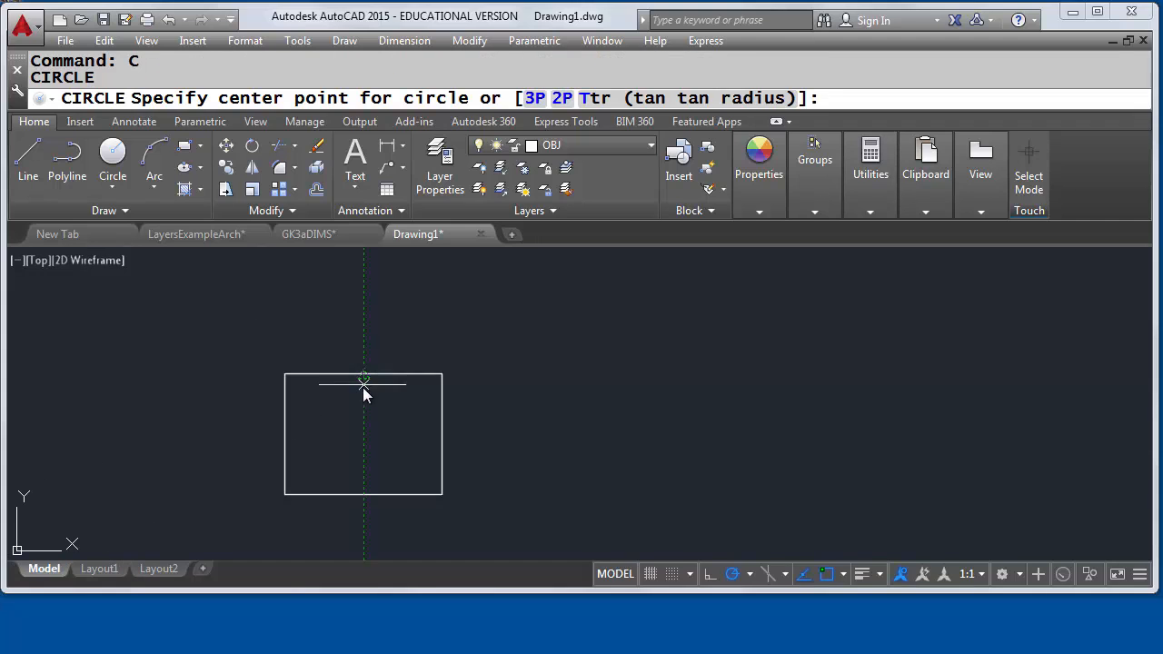
left_click(364, 437)
left_click(365, 475)
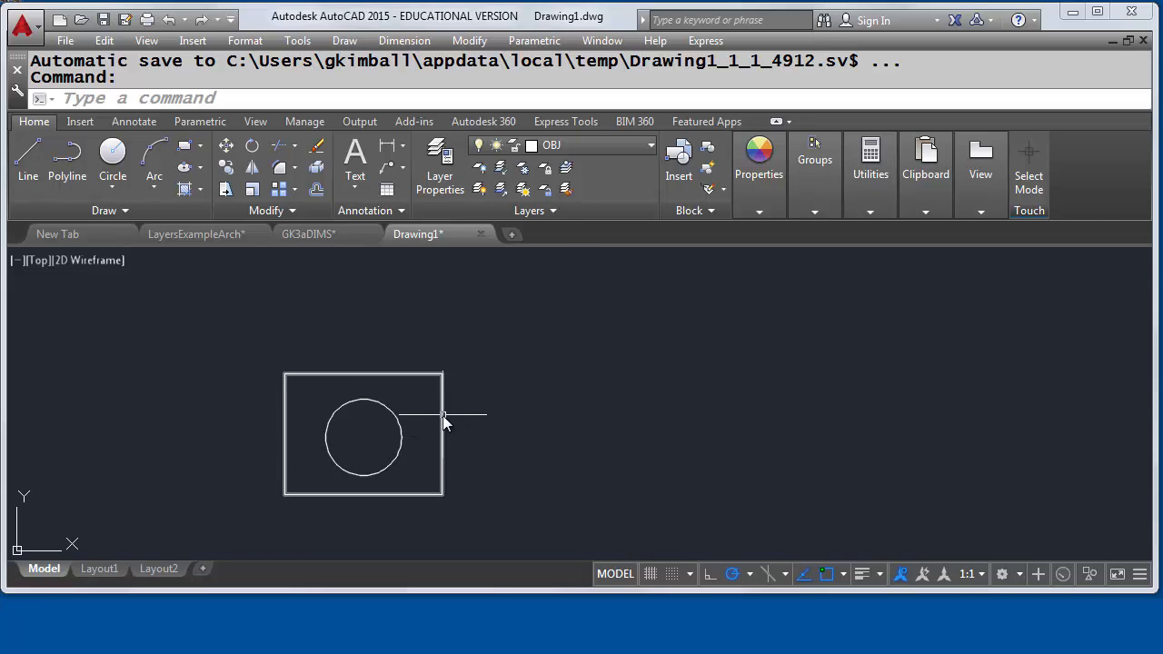
left_click(862, 574)
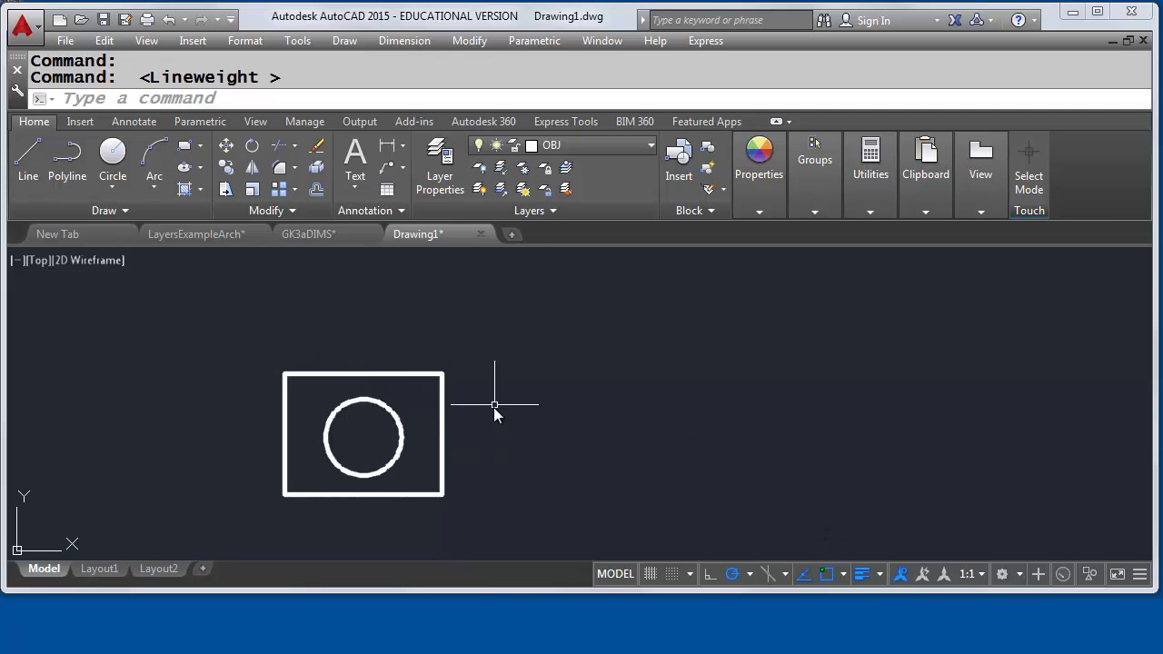
Step: Turn off lineweight display and make CEN the current layer
left_click(861, 574)
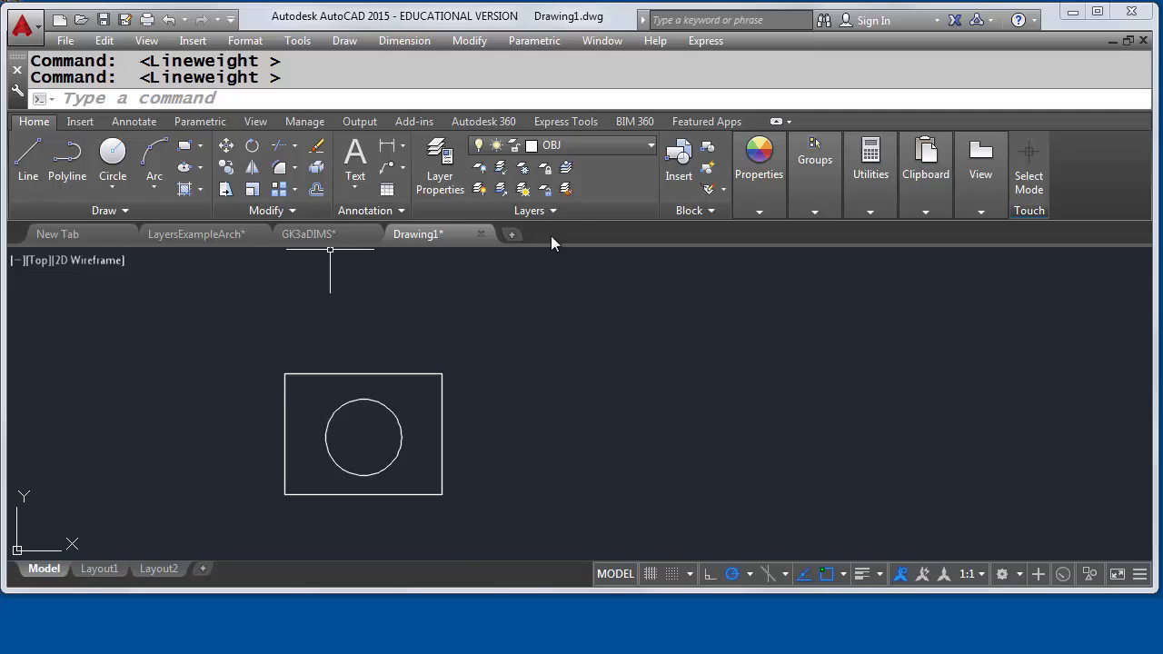
left_click(594, 143)
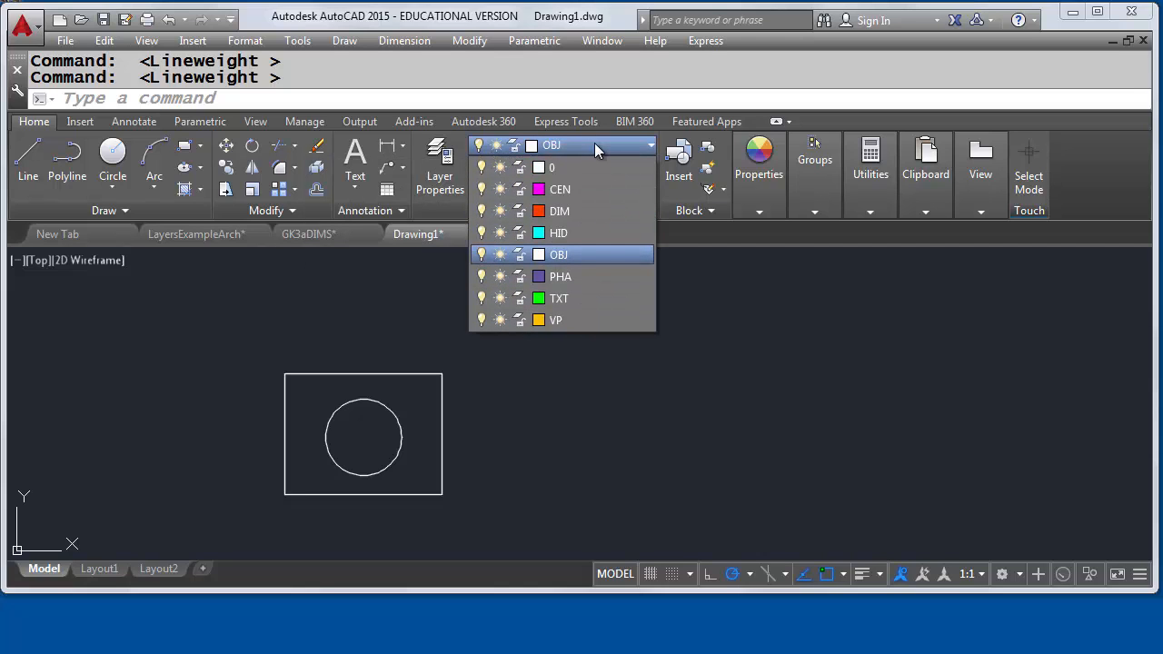
left_click(590, 189)
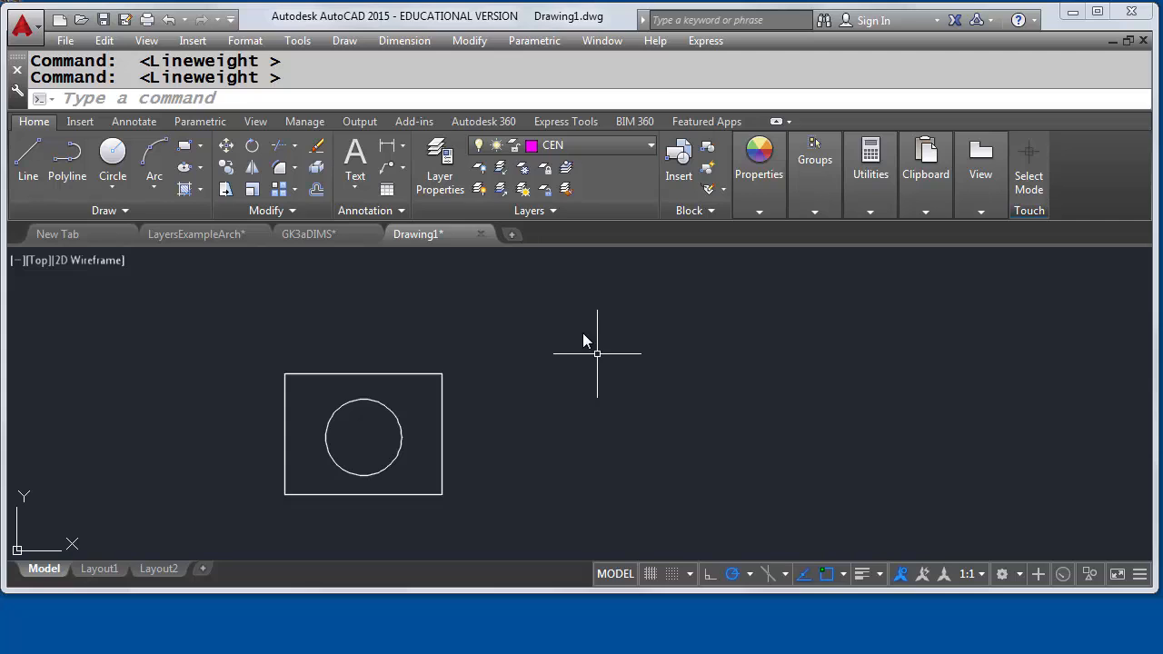
Step: Set the DIMCEN variable to -.0625 so center marks include extended center lines
type("DI")
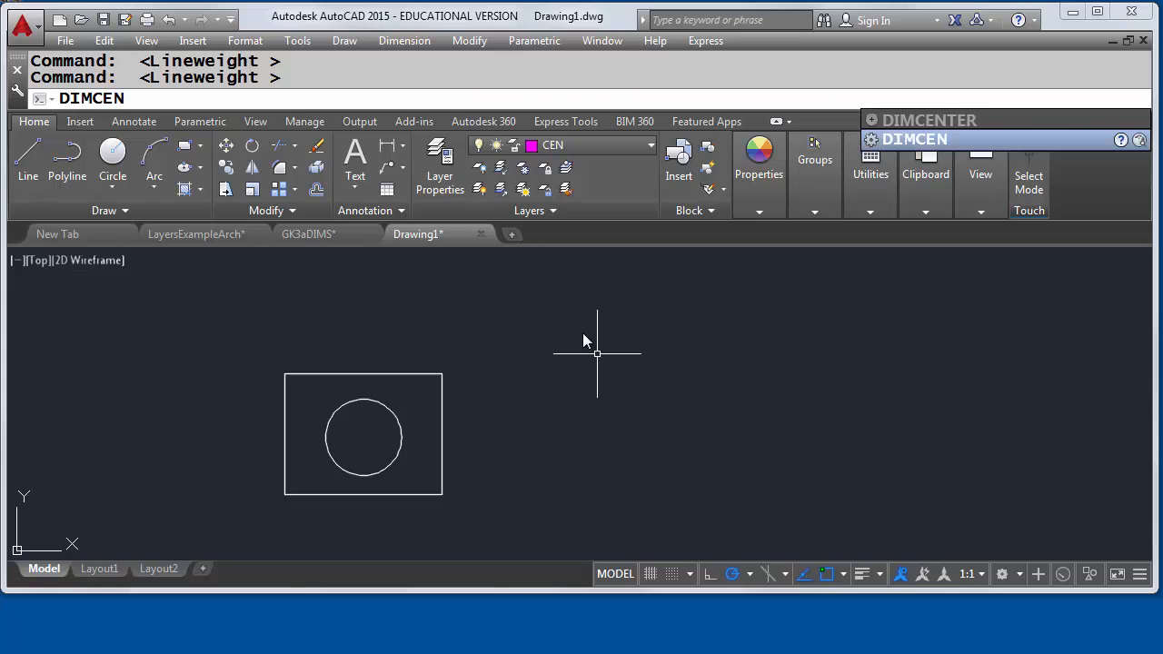
type("MCEN")
key("Return")
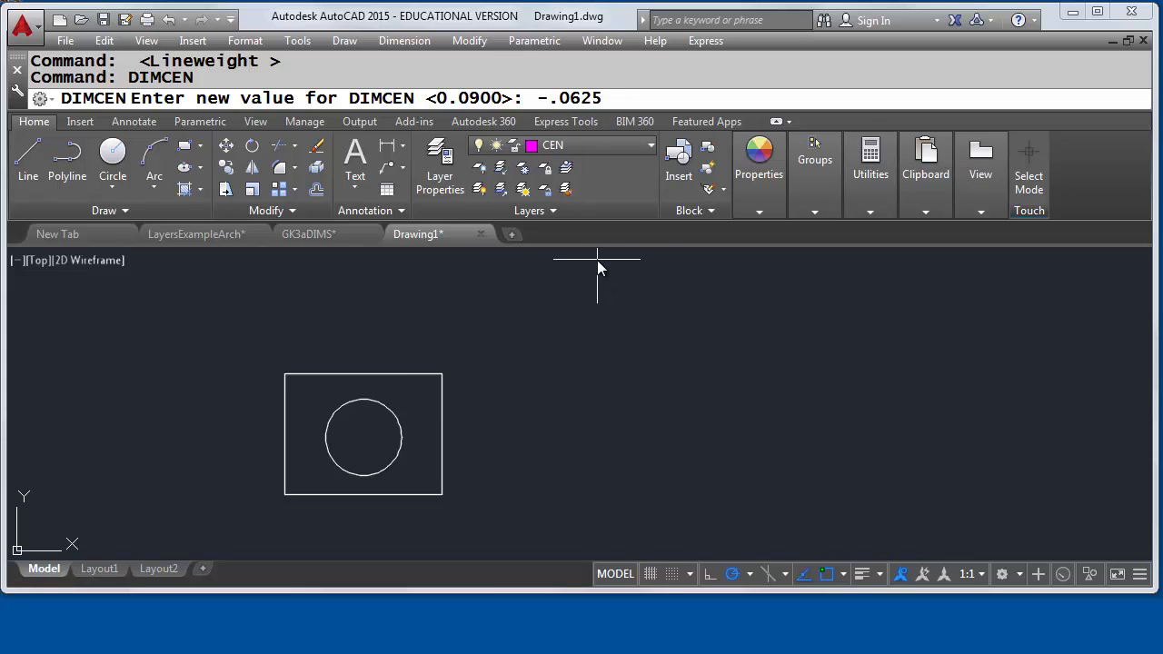
key("Return")
Step: Add a center mark with DIMCENTER to the circle inside the rectangle
type("DCE")
key("Return")
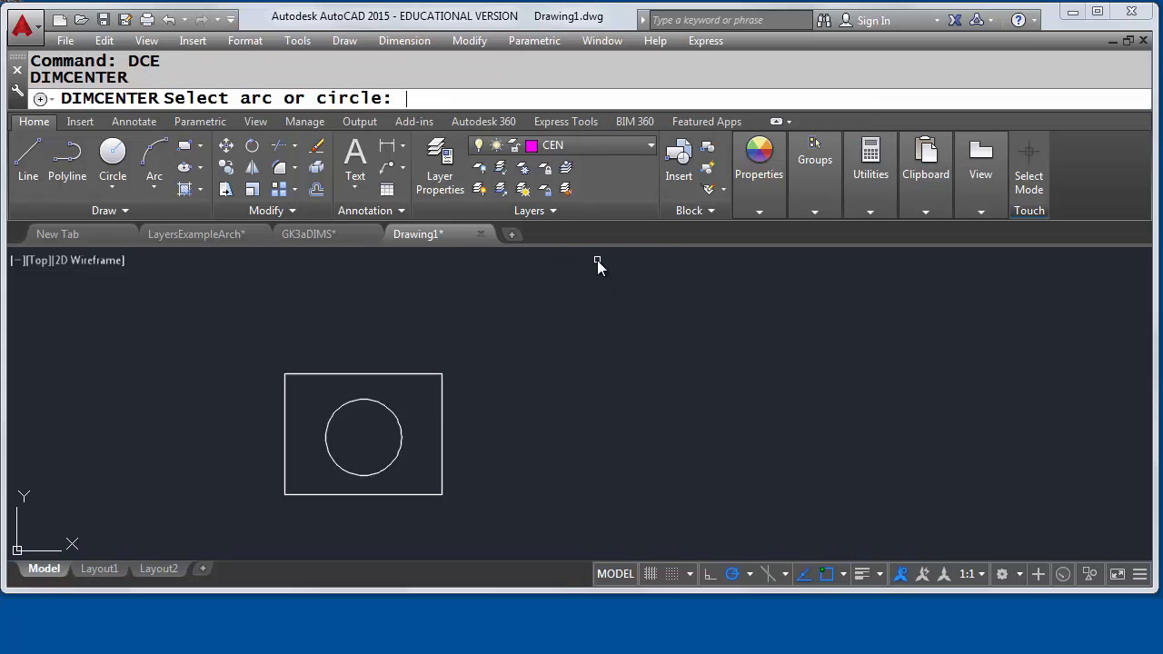
left_click(382, 412)
scroll(366, 459, "up", 4)
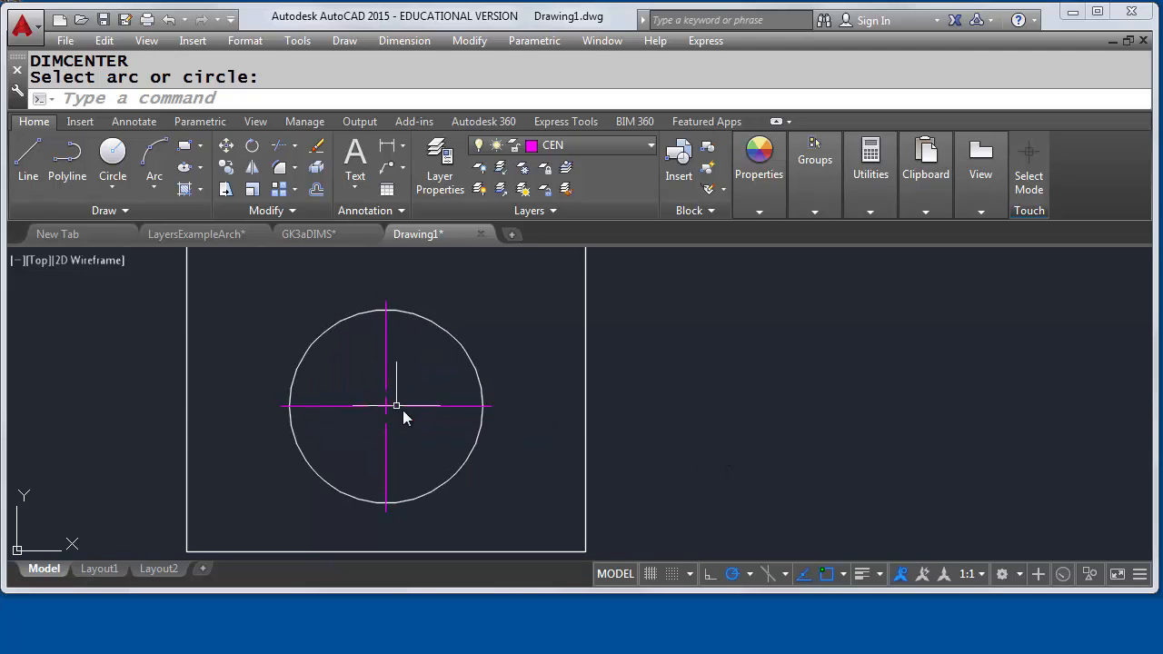
Step: Toggle lineweight display to compare the center lines with the object lines, leaving it on
left_click(863, 574)
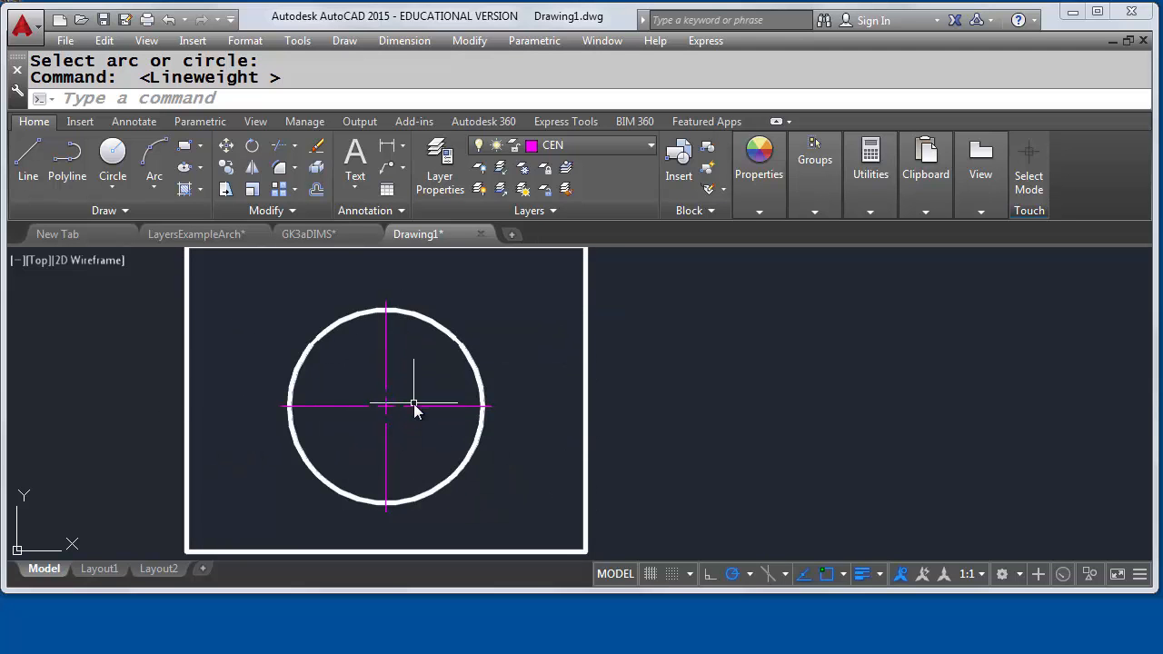
left_click(862, 576)
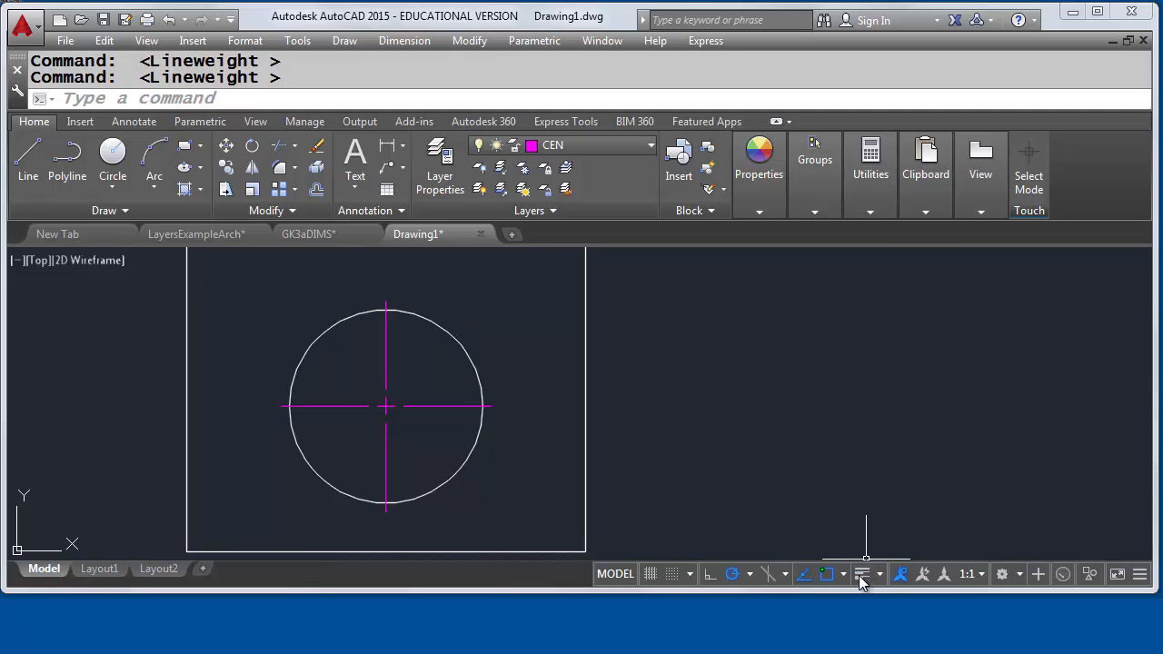
left_click(861, 576)
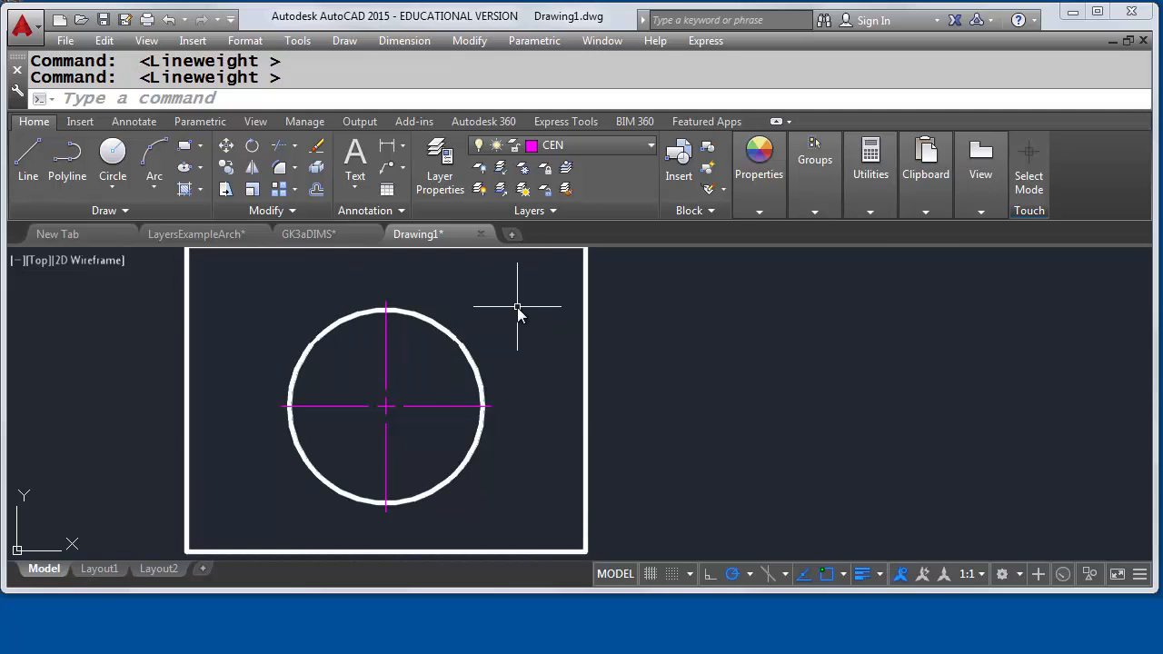
Step: Make HID the current layer and draw a vertical line between the circle and the rectangle's right side, from top edge to bottom edge
left_click(600, 145)
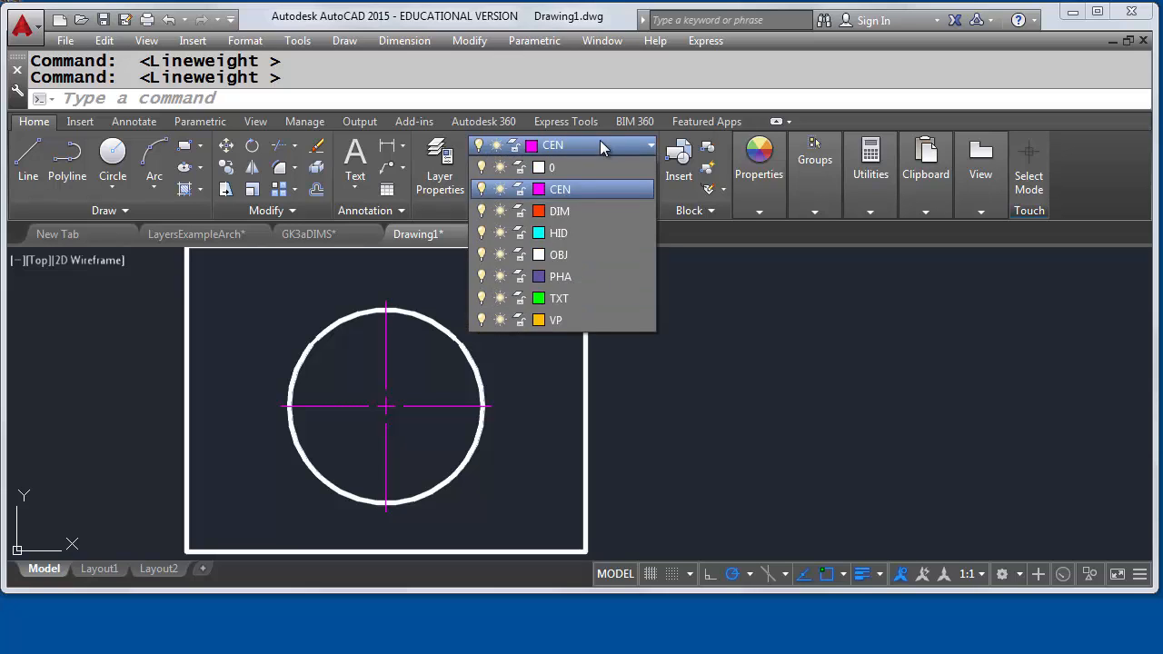
left_click(586, 235)
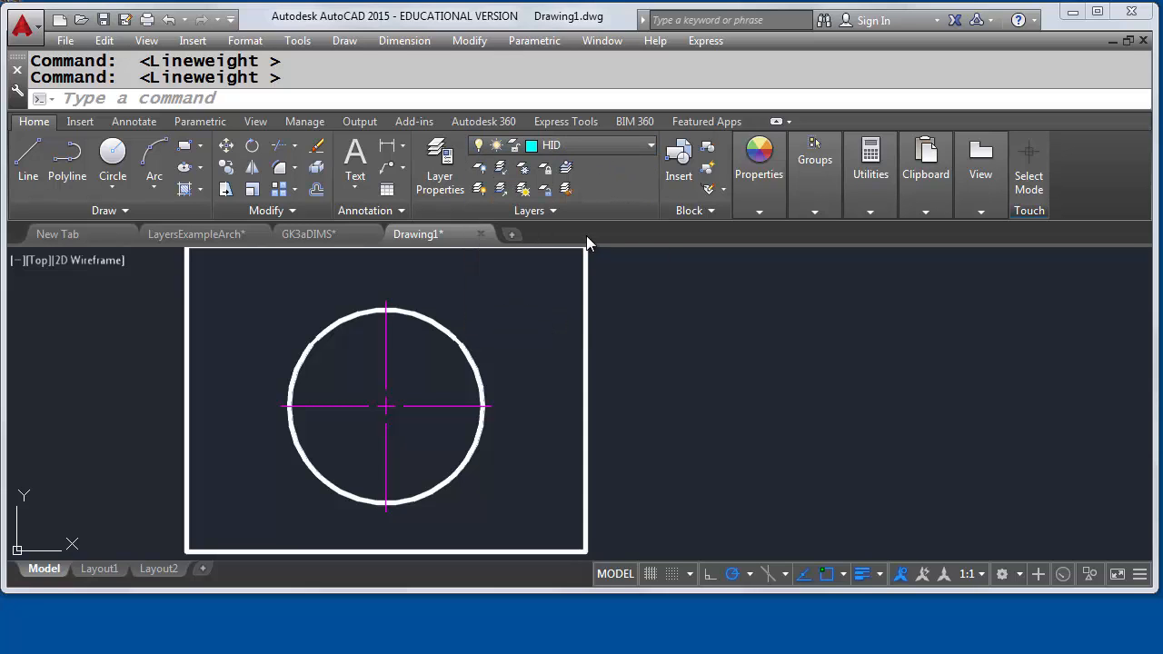
left_click(491, 100)
type("L")
key("Return")
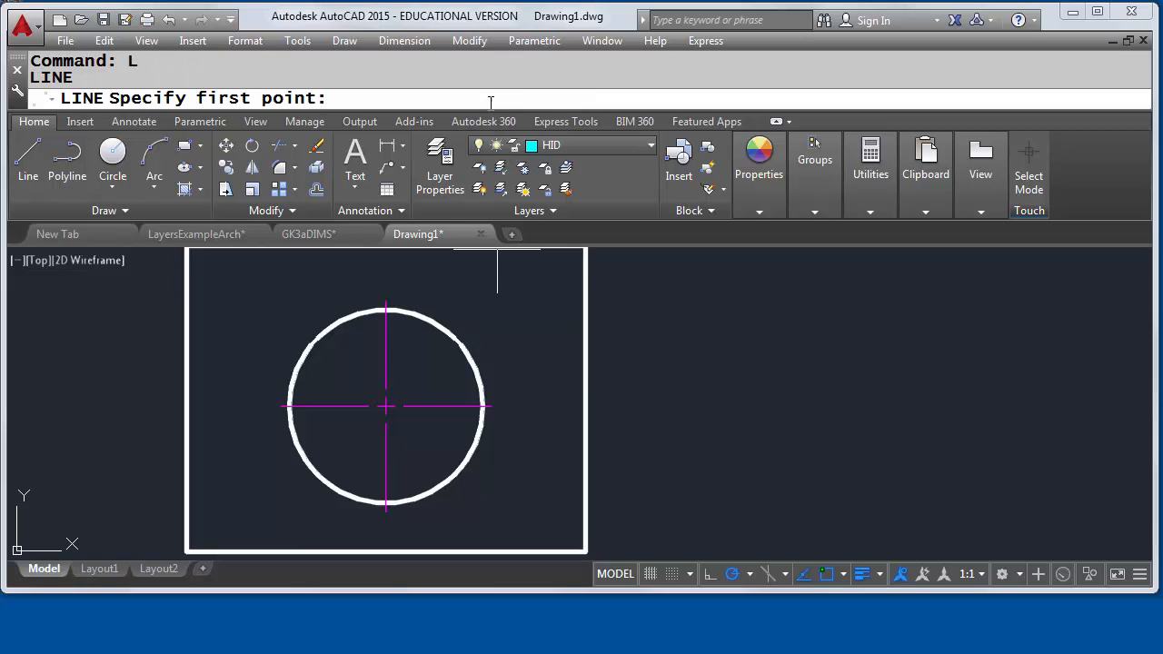
scroll(566, 270, "down", 3)
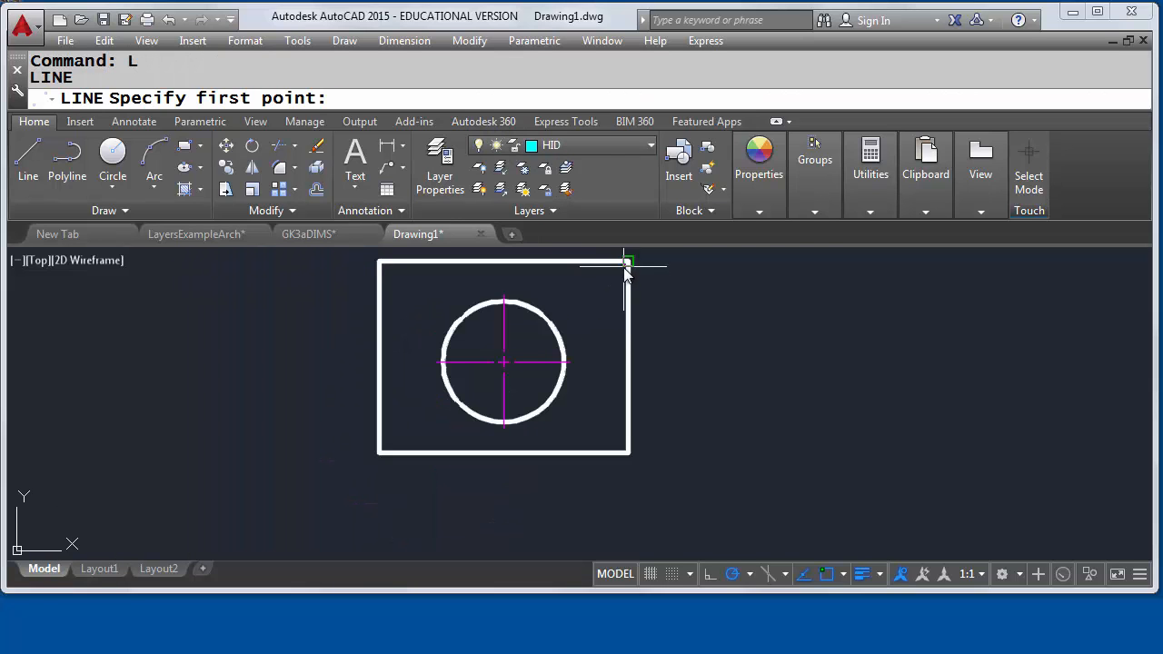
left_click(595, 264)
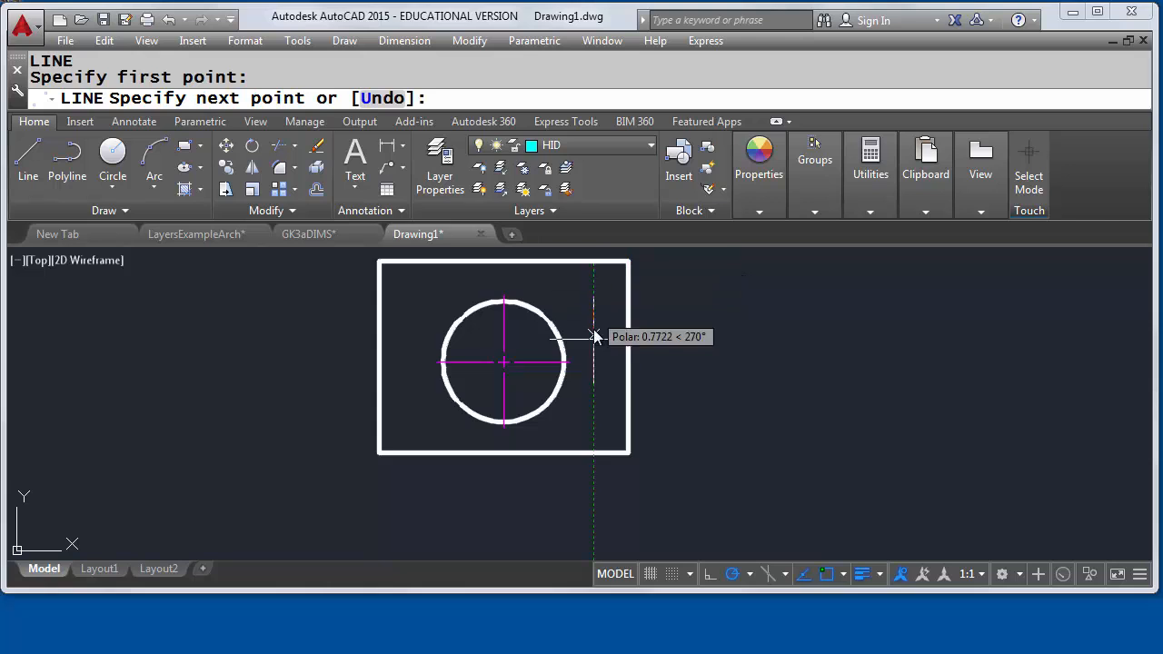
left_click(595, 452)
key("Return")
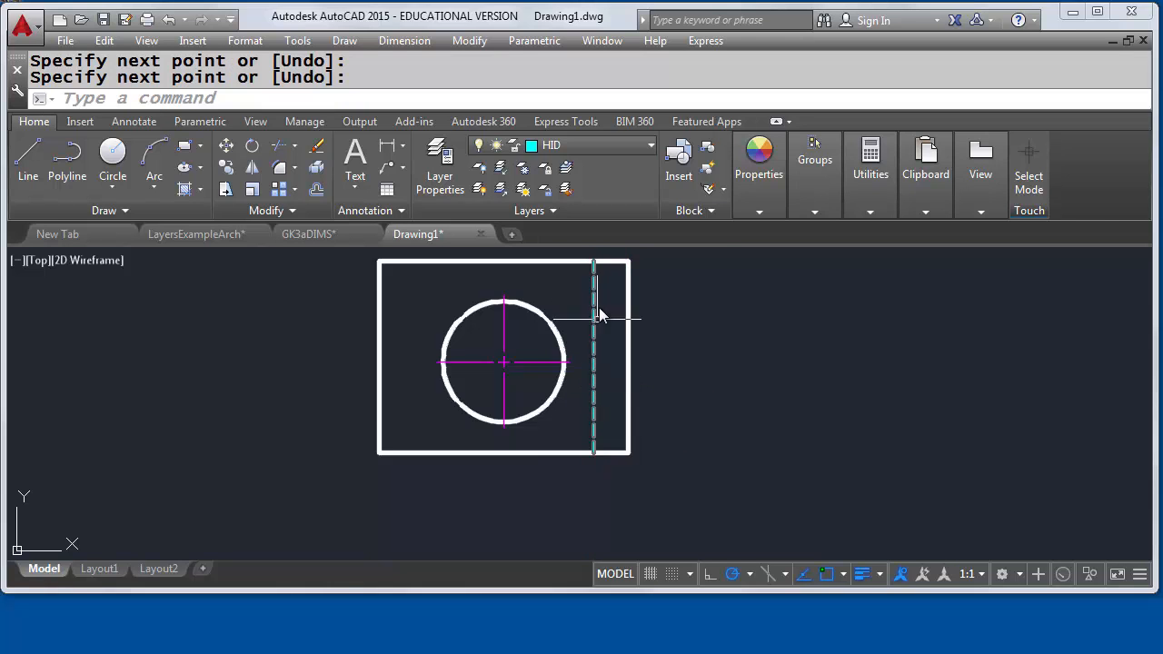
middle_click_drag(599, 336, 611, 383)
scroll(595, 359, "up", 2)
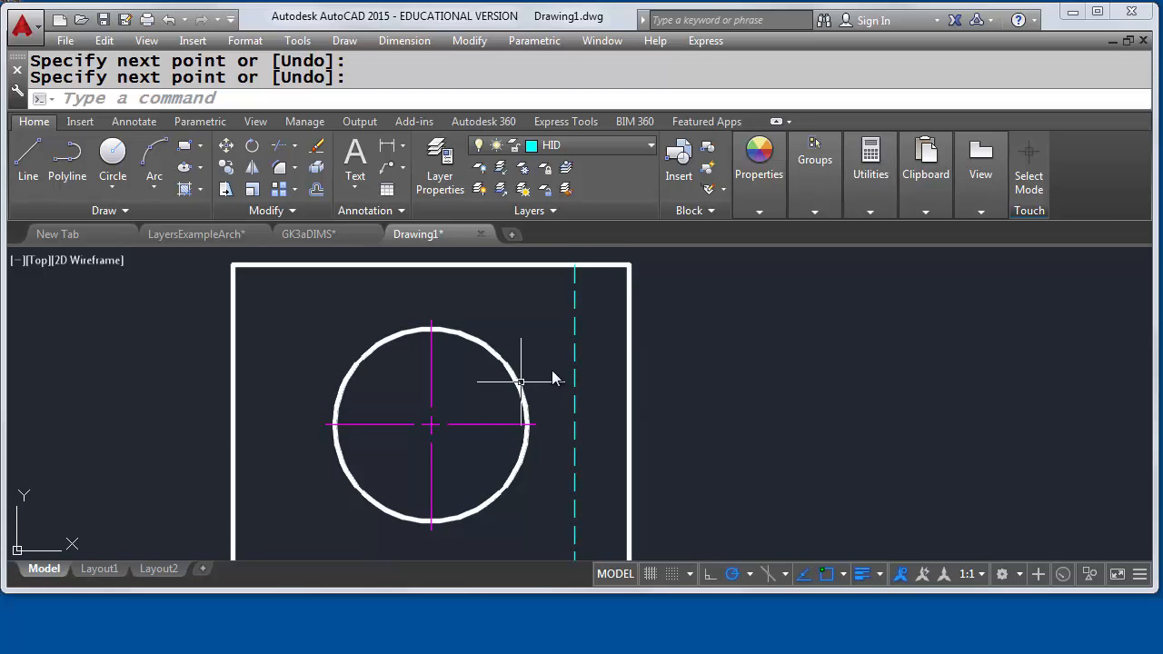
Step: Make PHA the current layer and draw a horizontal line just above the rectangle, extending past both of its sides
left_click(601, 145)
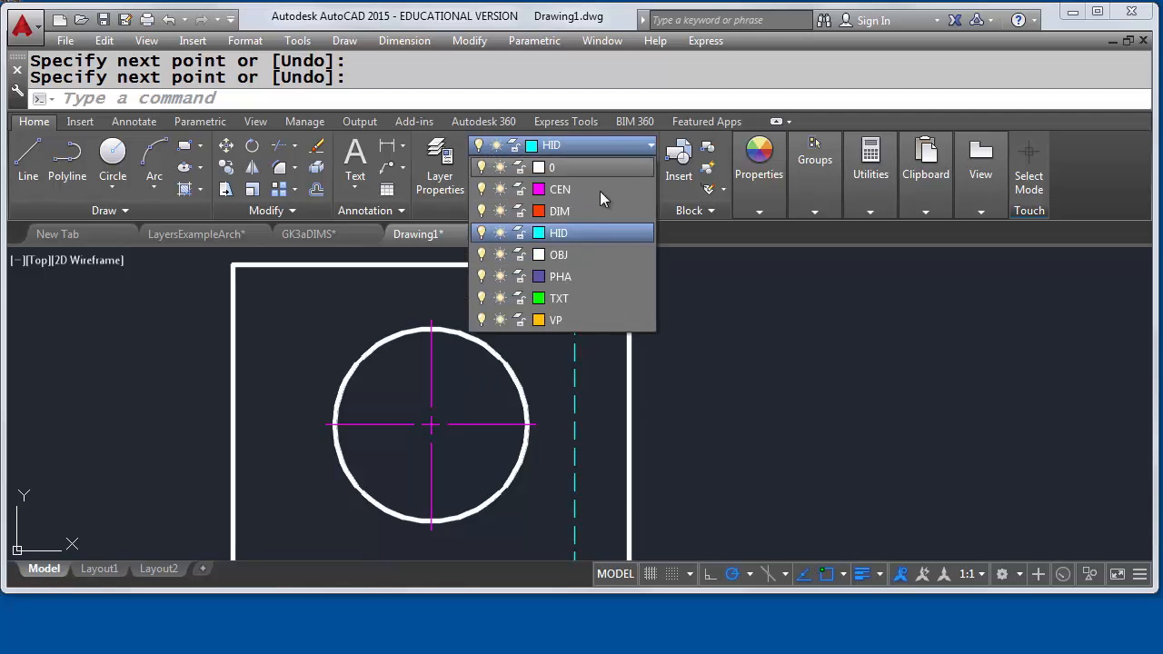
left_click(598, 274)
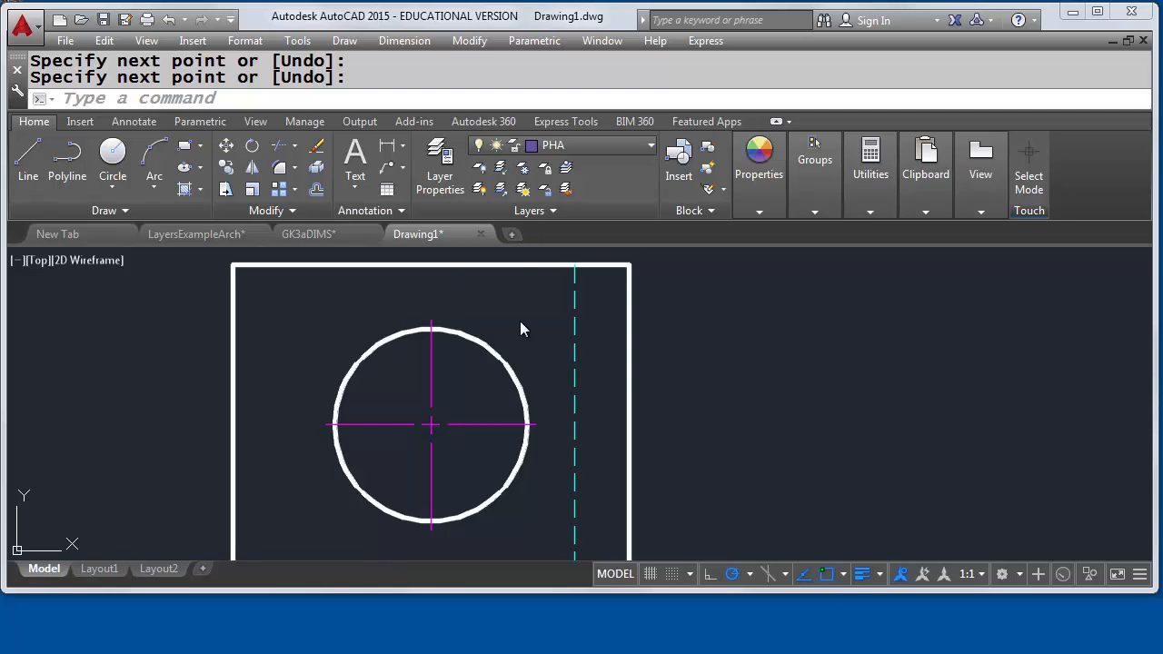
scroll(402, 324, "down", 2)
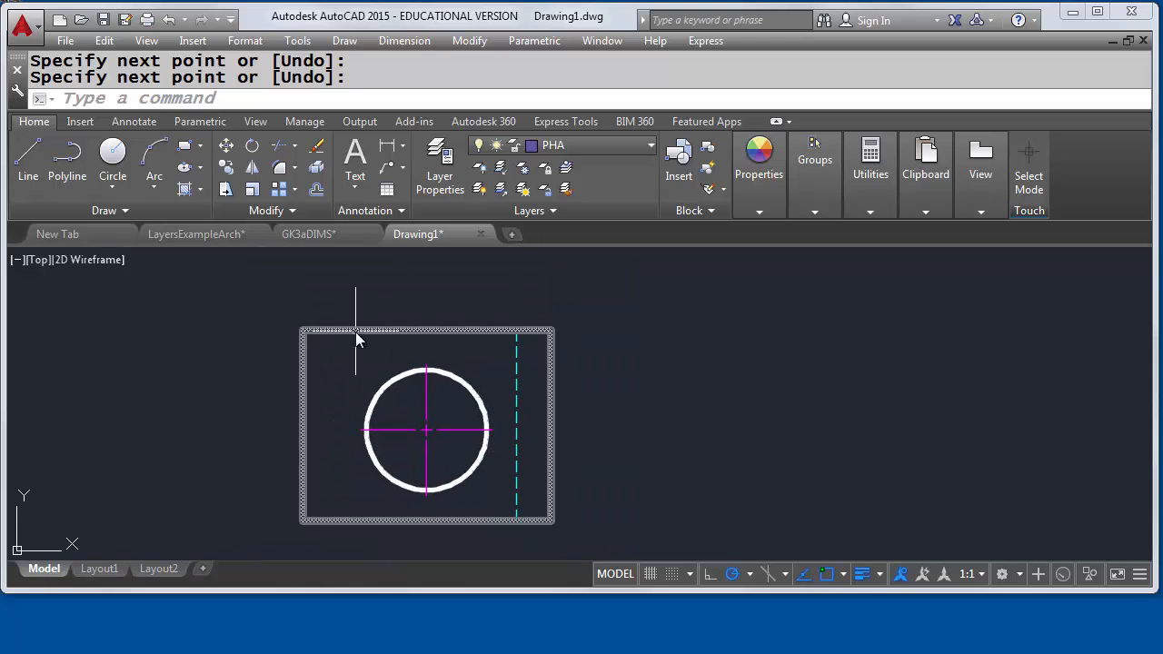
type("l")
key("Return")
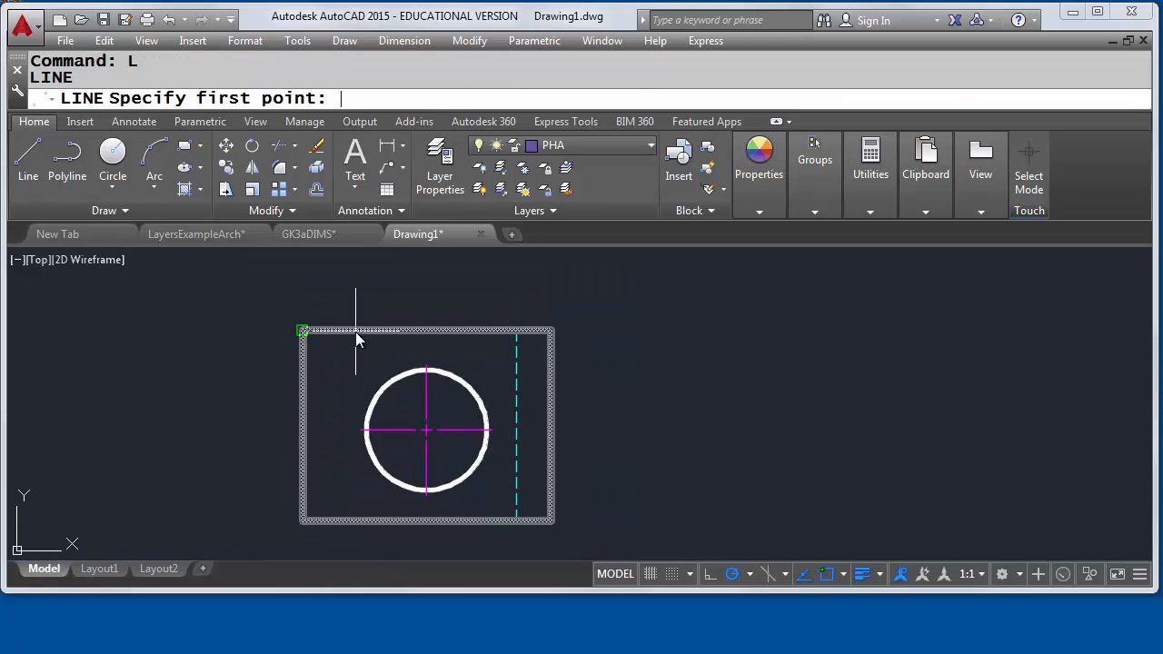
left_click(225, 313)
left_click(586, 314)
key("Escape")
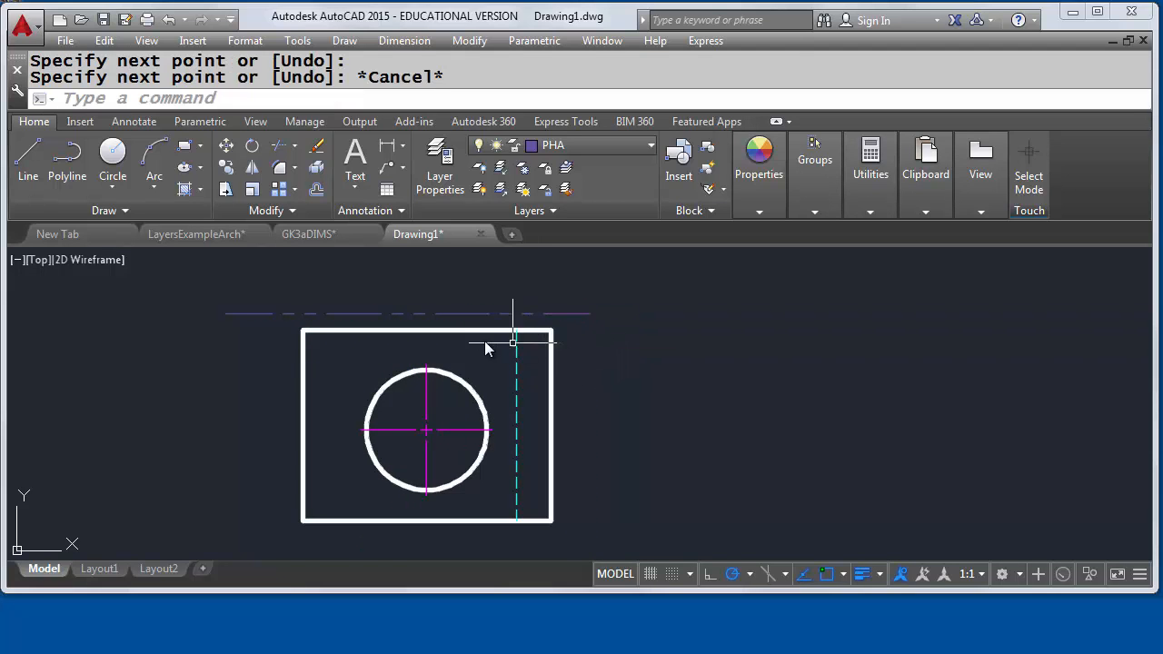
key("Escape")
scroll(431, 322, "up", 2)
scroll(463, 290, "down", 1)
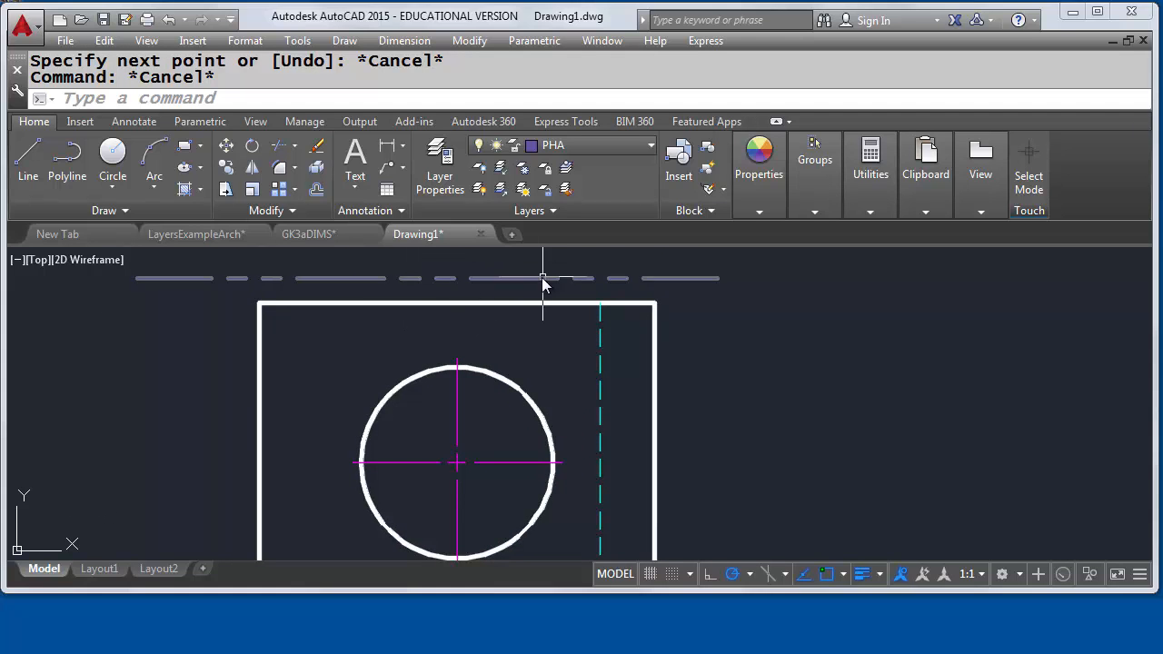
scroll(289, 278, "down", 2)
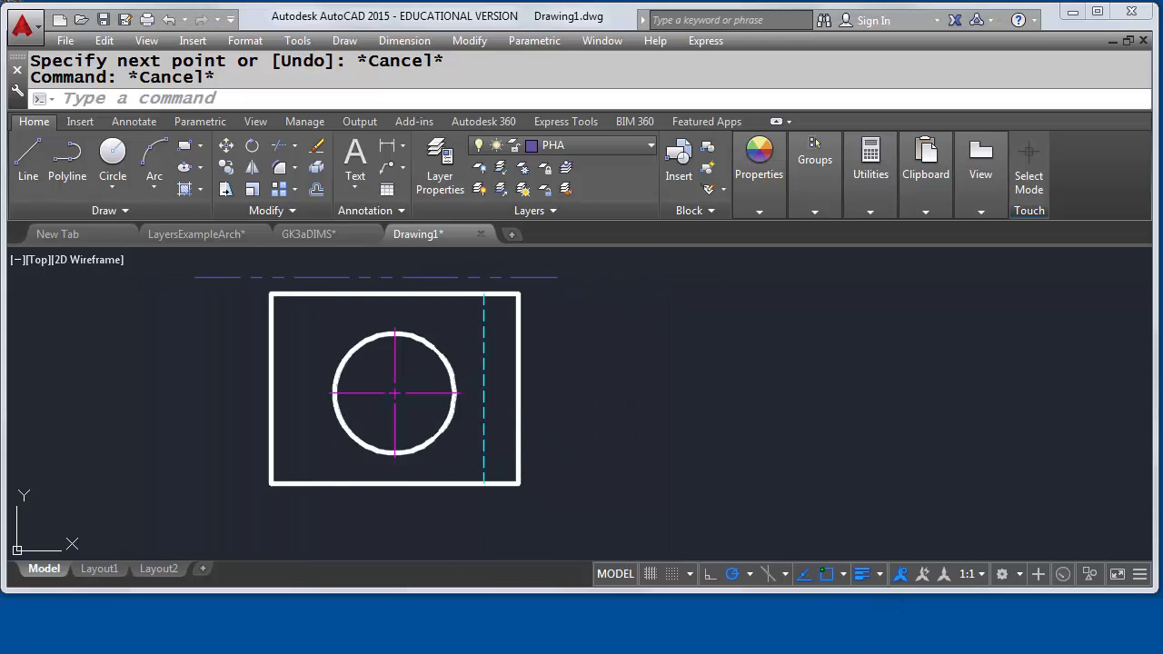